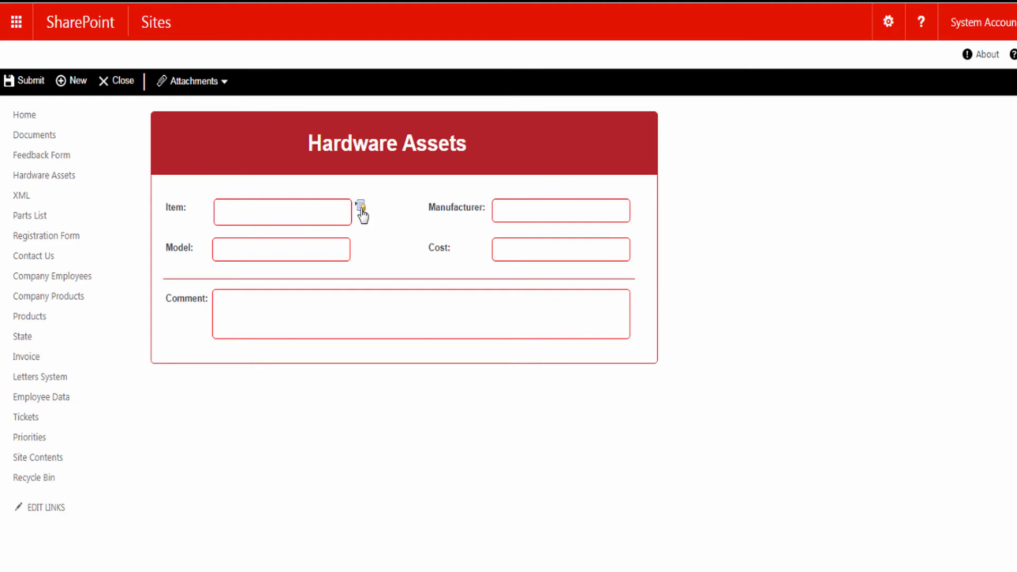
Search the Item field's lookup for entries whose ITEM contains "M"
{"action": "left_click", "coordinate": [361, 207]}
{"action": "type", "text": "M"}
{"action": "left_click", "coordinate": [586, 135]}
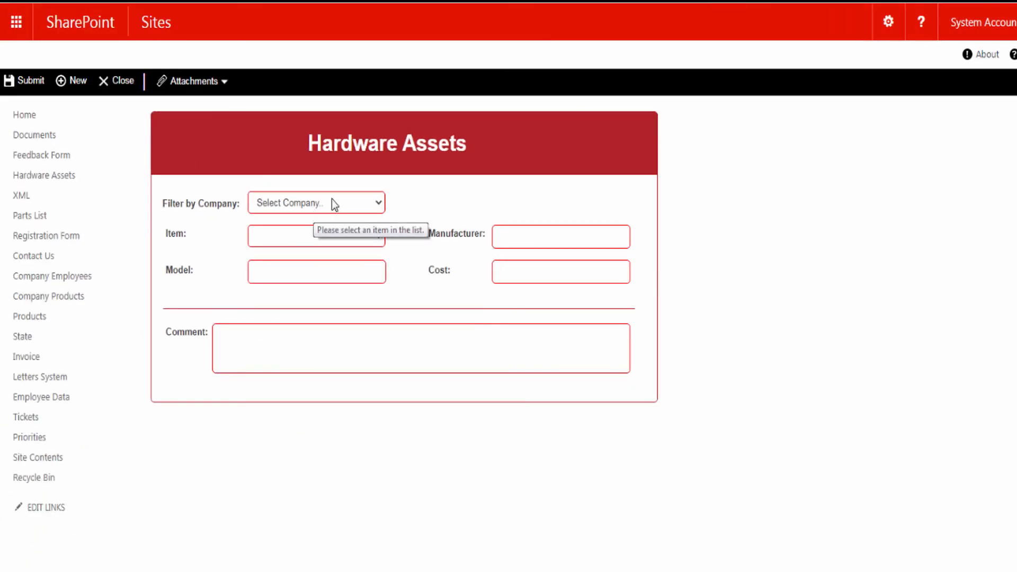
Filter the form by the company Dell and choose Vostro Desktops as the item
{"action": "left_click", "coordinate": [363, 204]}
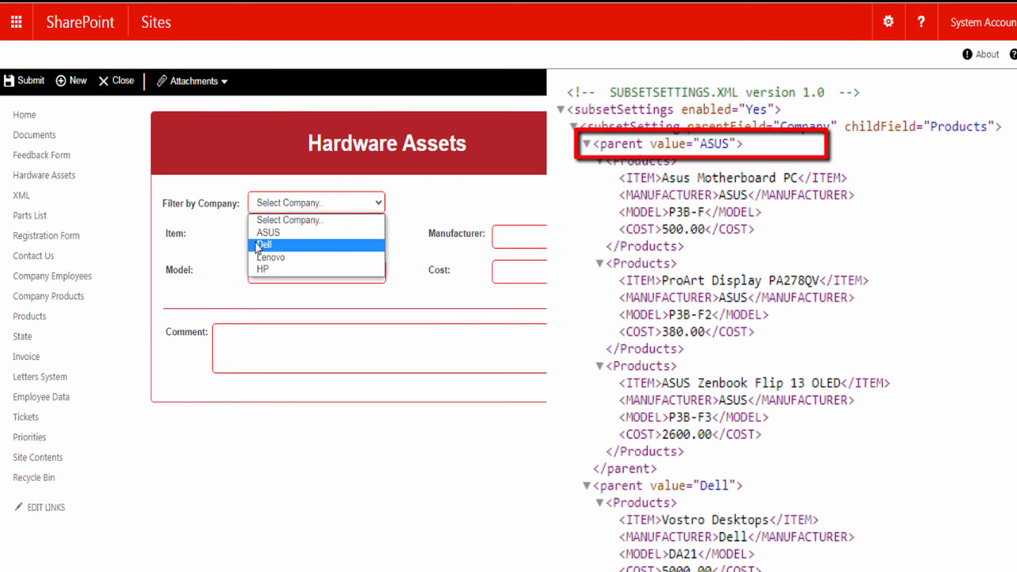
{"action": "left_click", "coordinate": [275, 244]}
{"action": "left_click", "coordinate": [313, 231]}
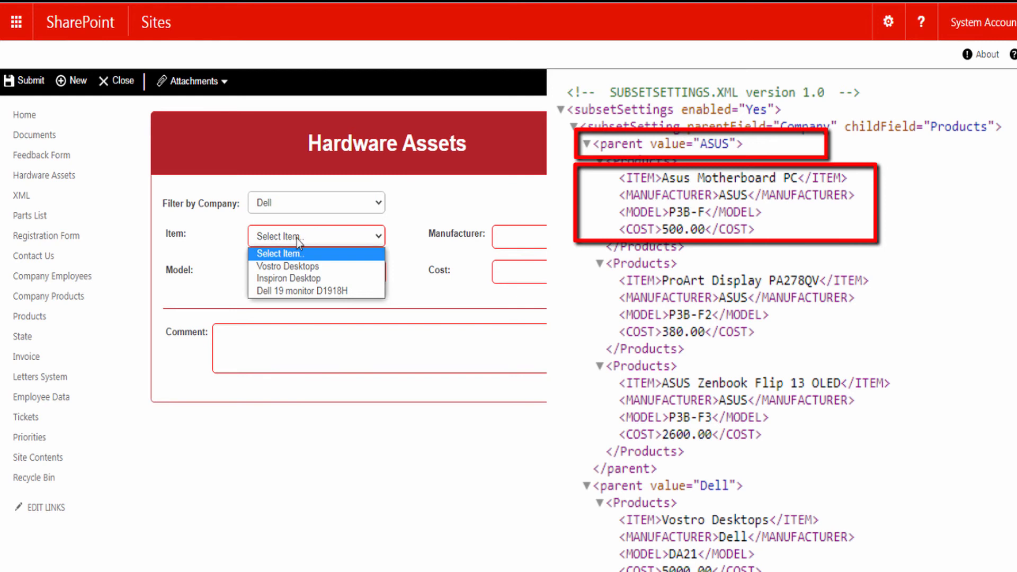
{"action": "left_click", "coordinate": [261, 268]}
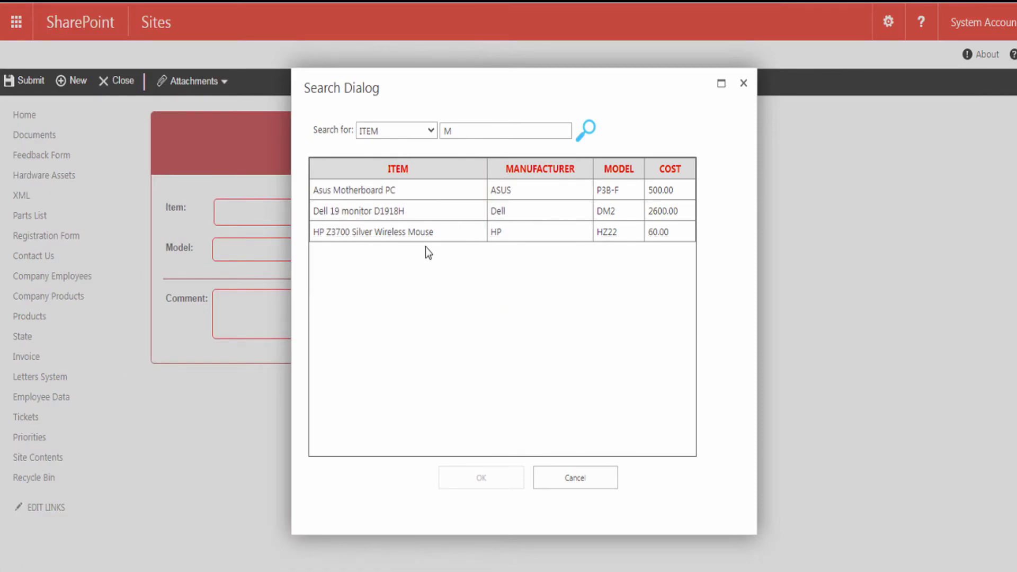
Pick Asus Motherboard PC from the item search results and confirm the selection
{"action": "left_click", "coordinate": [347, 192]}
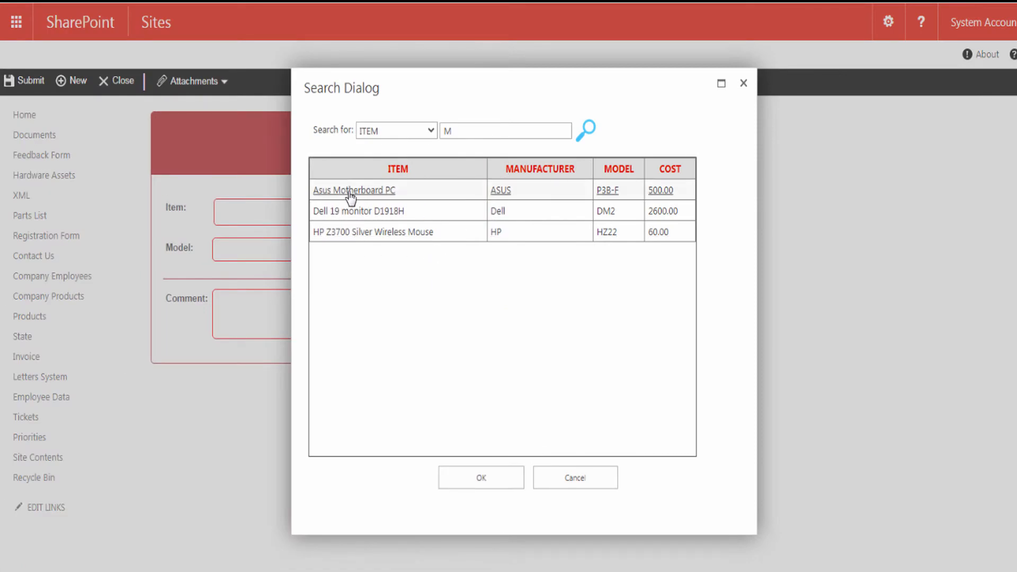
{"action": "left_click", "coordinate": [469, 477]}
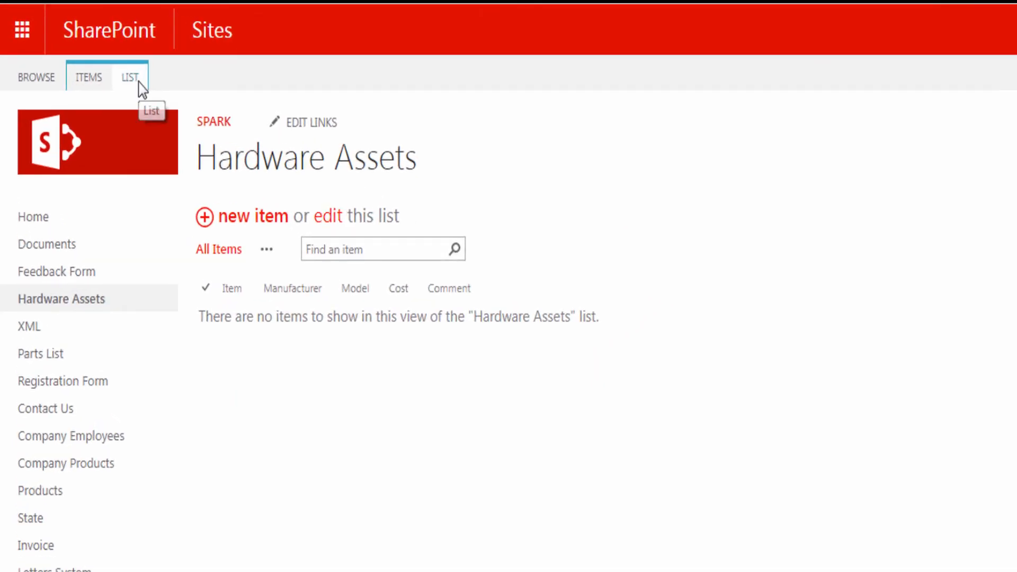
Open the Hardware Assets list's form in SPARK Forms Builder
{"action": "left_click", "coordinate": [139, 82]}
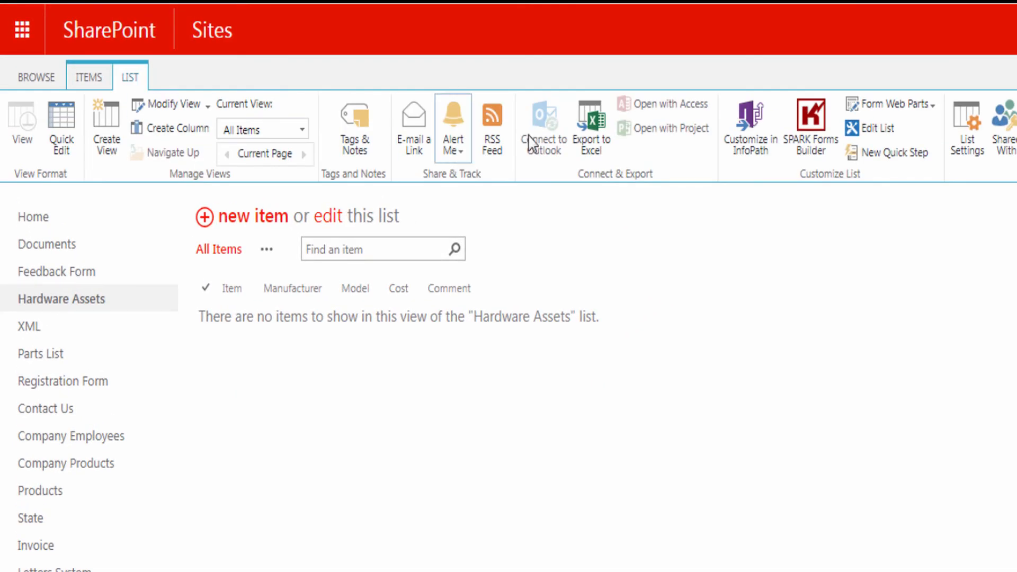
{"action": "left_click", "coordinate": [808, 131]}
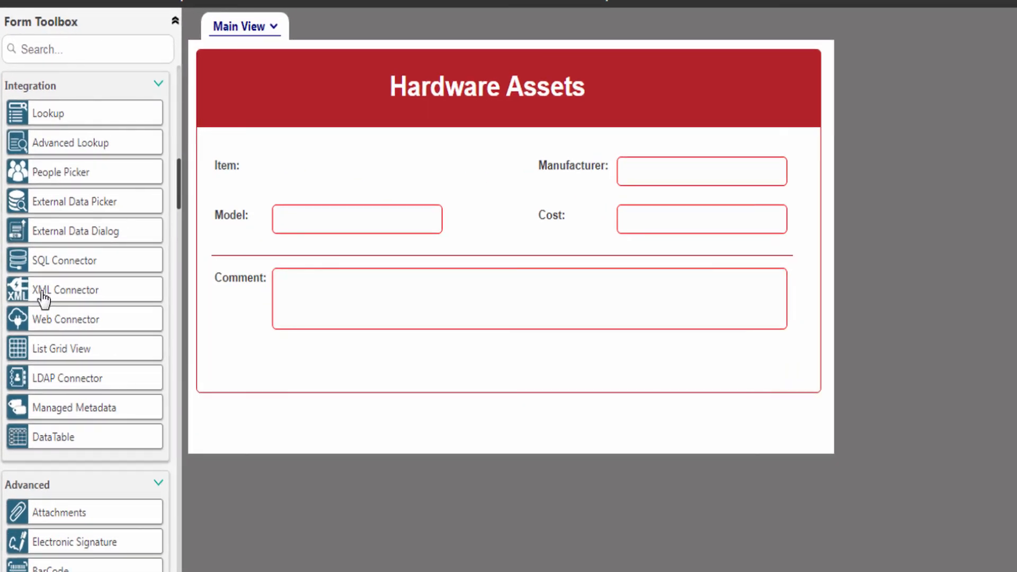
Add an XML Connector control beside the Item label and set its ID to Item
{"action": "left_click_drag", "start_coordinate": [44, 300], "coordinate": [357, 174]}
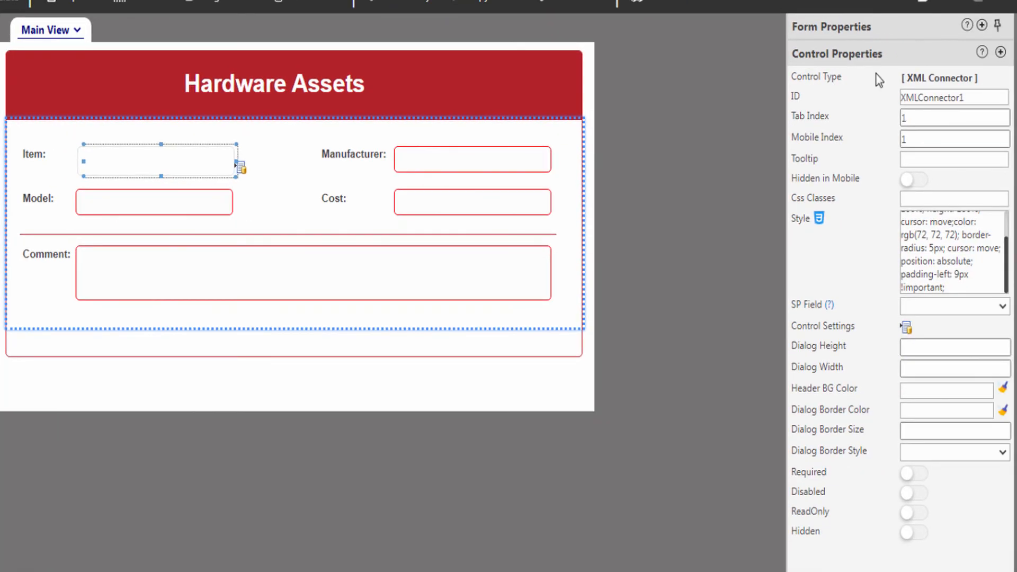
{"action": "double_click", "coordinate": [938, 99]}
{"action": "type", "text": "Item"}
{"action": "left_click", "coordinate": [891, 101]}
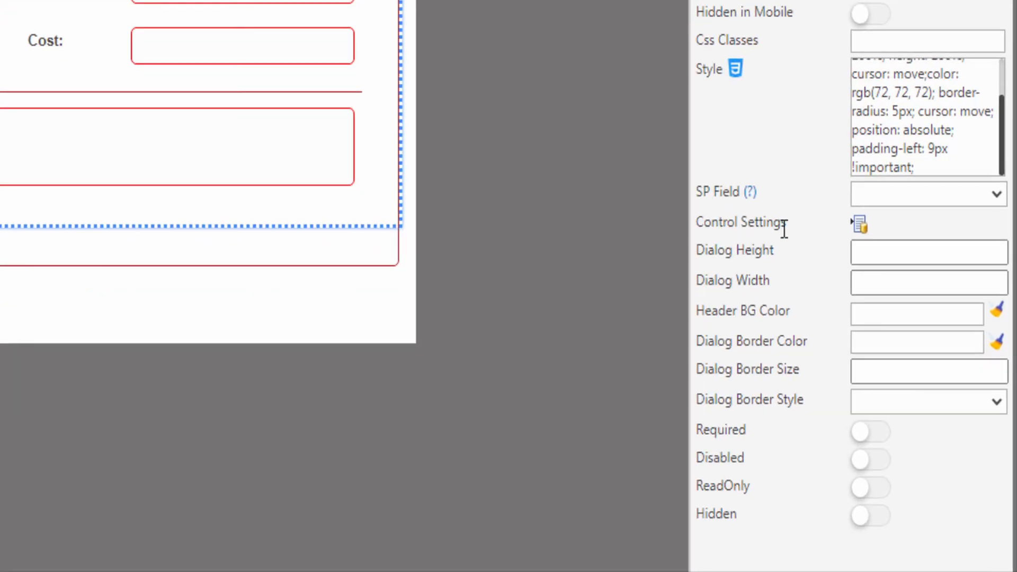
Open the XML Connector's control settings and choose Library XML File as the data source
{"action": "left_click", "coordinate": [860, 225]}
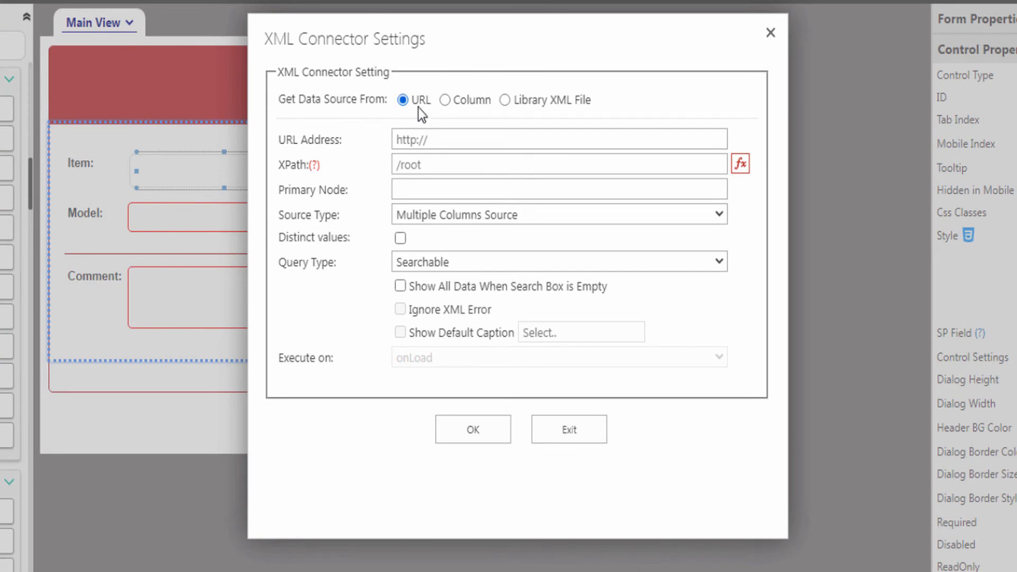
{"action": "left_click", "coordinate": [419, 144]}
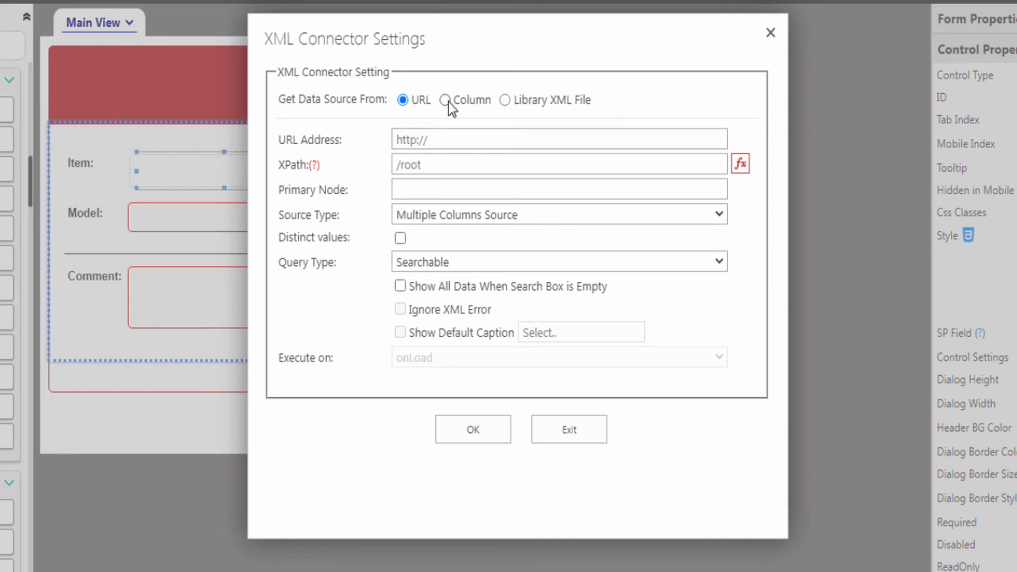
{"action": "left_click", "coordinate": [448, 102]}
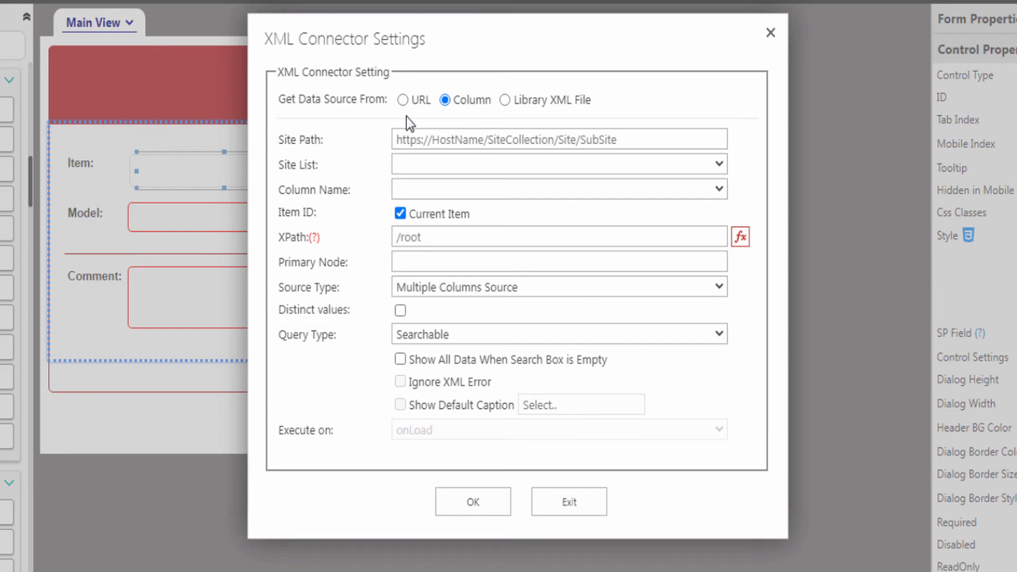
{"action": "left_click", "coordinate": [506, 101]}
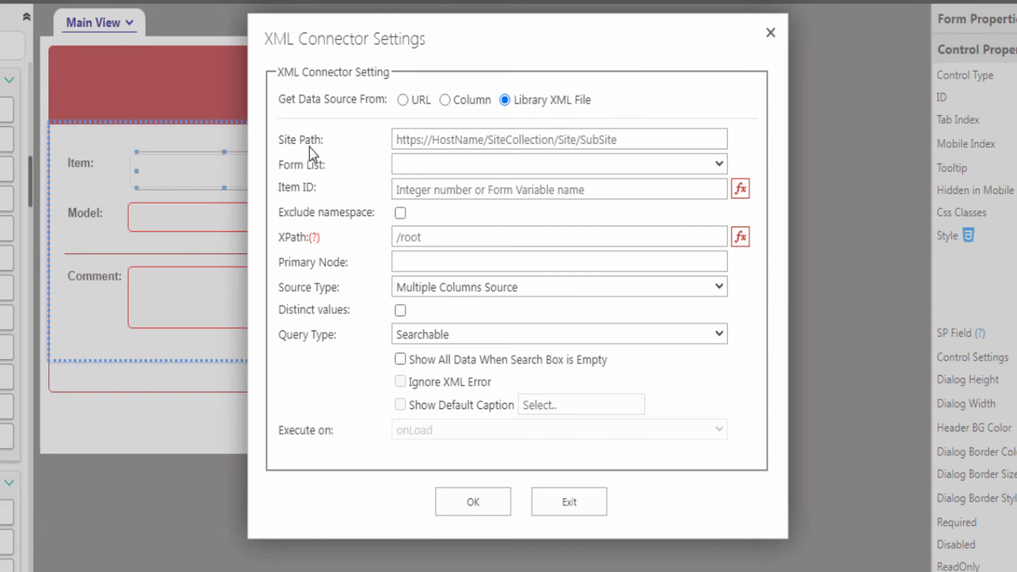
Define the source file by pasting the site path, choosing the XML form list and setting the Item ID to 4
{"action": "left_click", "coordinate": [405, 140]}
{"action": "key", "text": "ctrl+v"}
{"action": "left_click", "coordinate": [370, 171]}
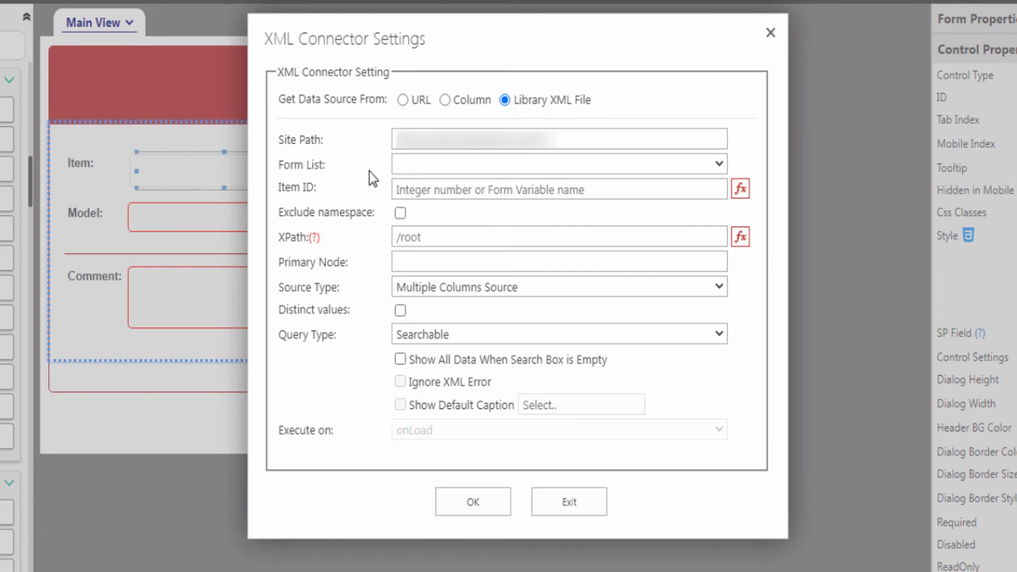
{"action": "left_click", "coordinate": [443, 169]}
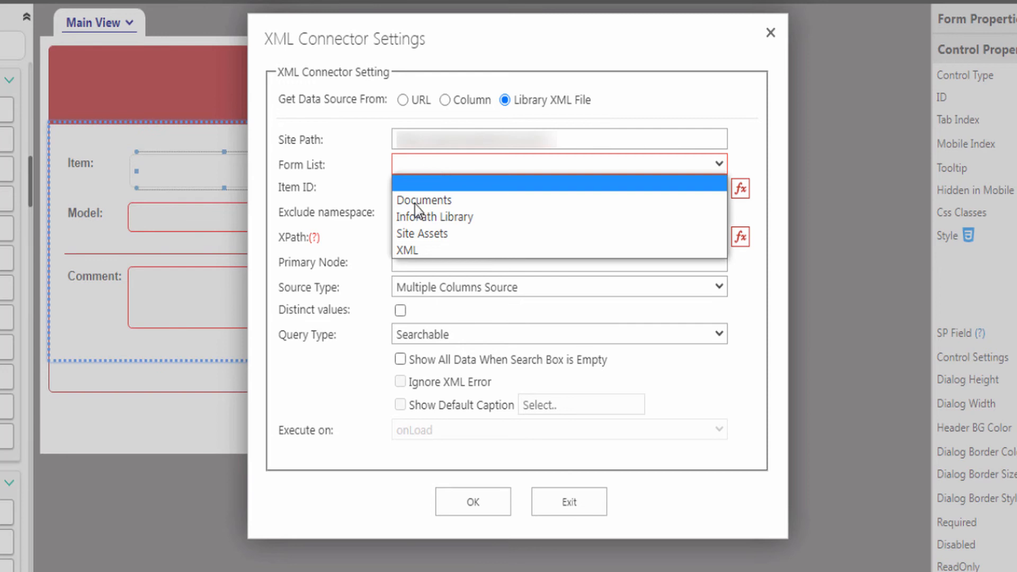
{"action": "left_click", "coordinate": [411, 249]}
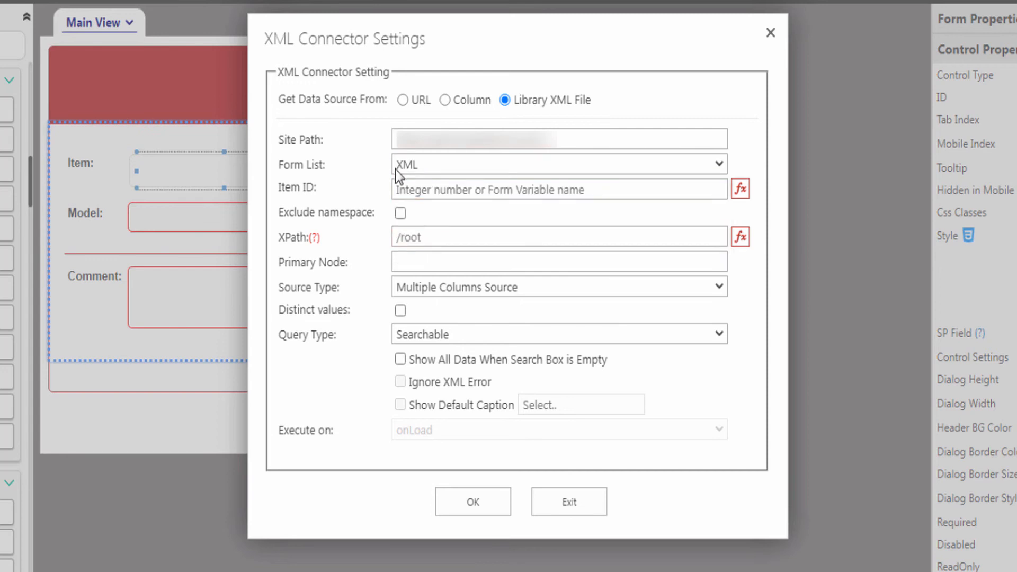
{"action": "left_click", "coordinate": [413, 191]}
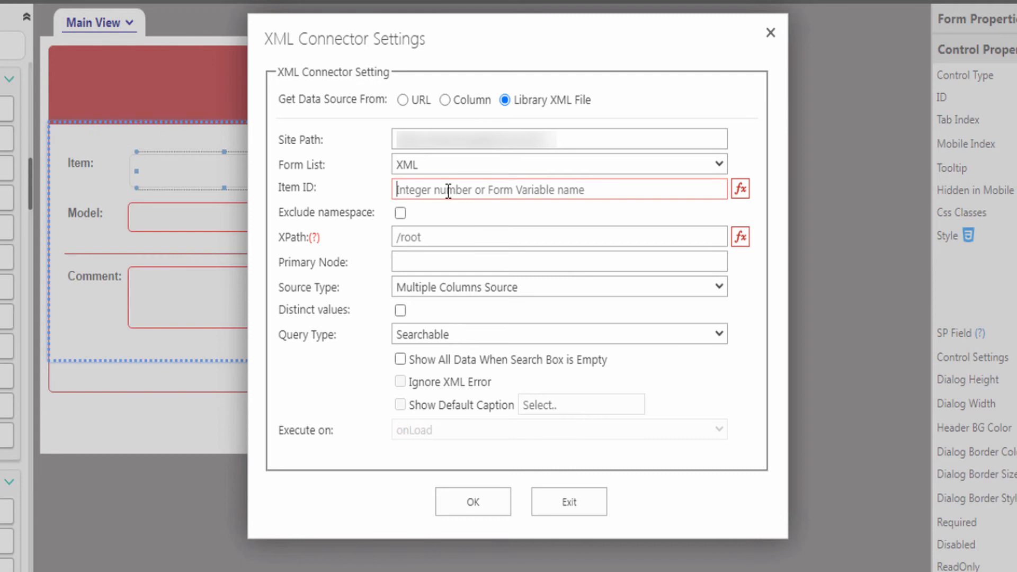
{"action": "type", "text": "4"}
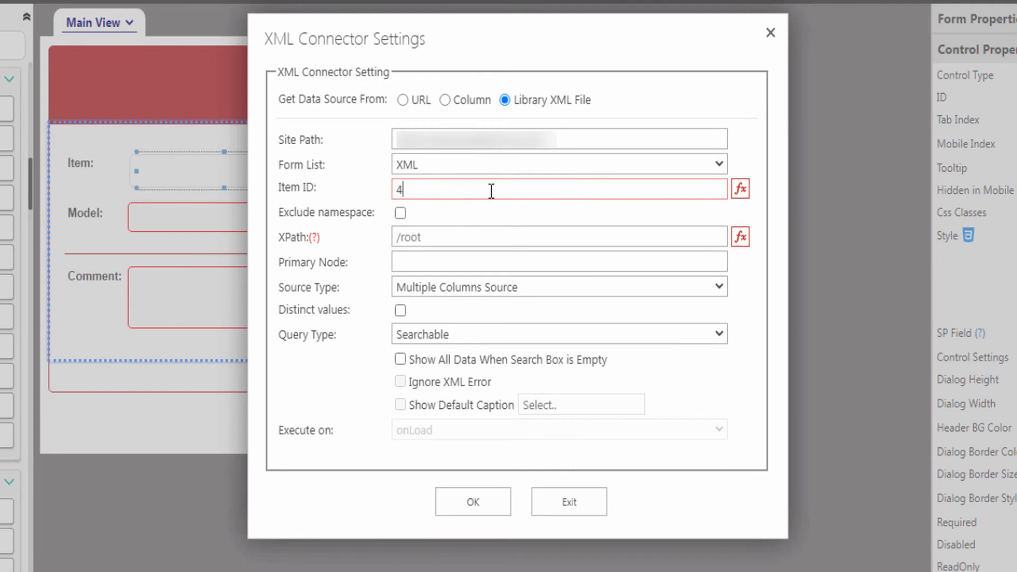
Examine the form controls and form variables available as dynamic sources for the Item ID
{"action": "left_click", "coordinate": [740, 190]}
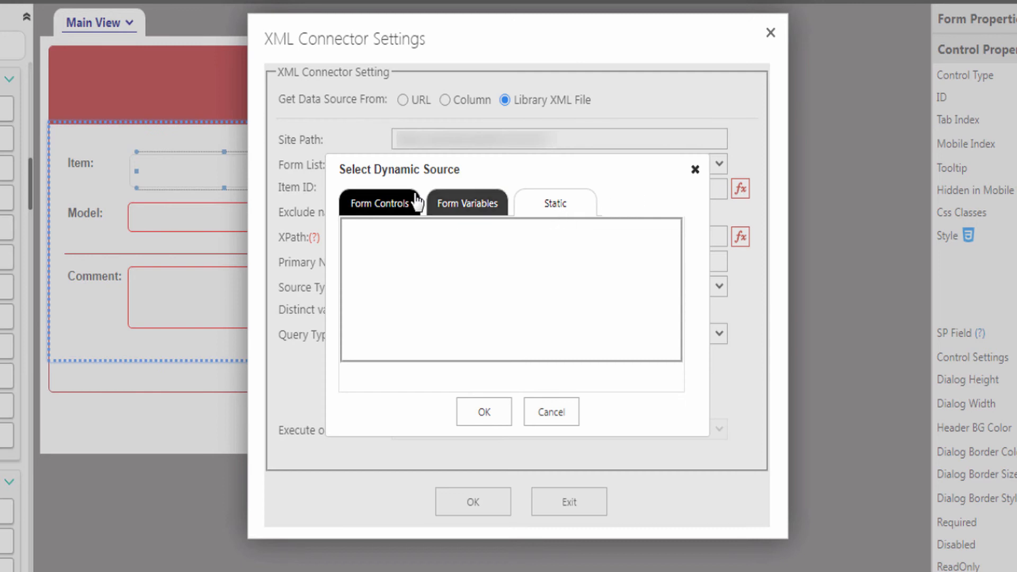
{"action": "left_click", "coordinate": [381, 206]}
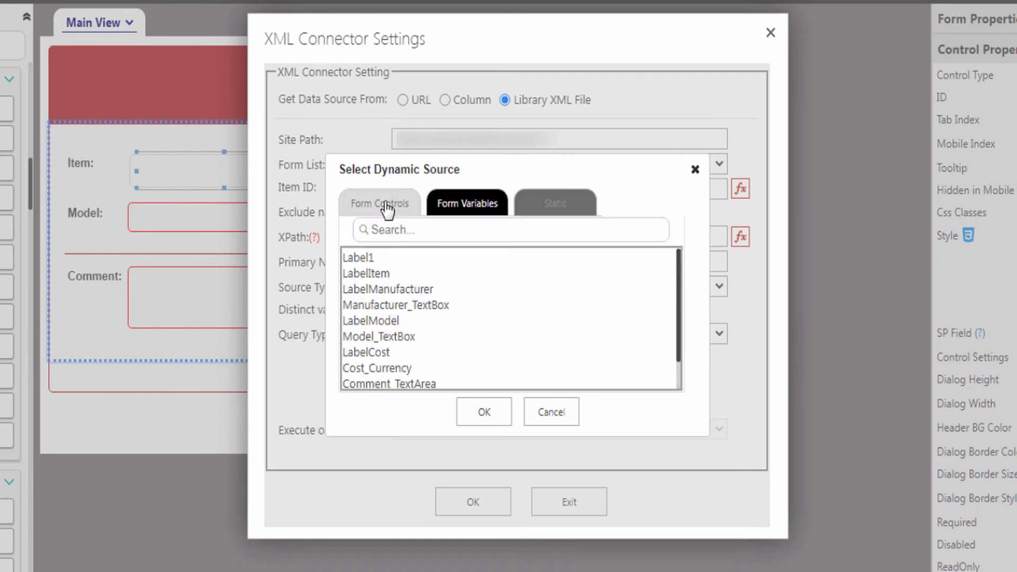
{"action": "left_click", "coordinate": [469, 208]}
{"action": "left_click", "coordinate": [694, 169]}
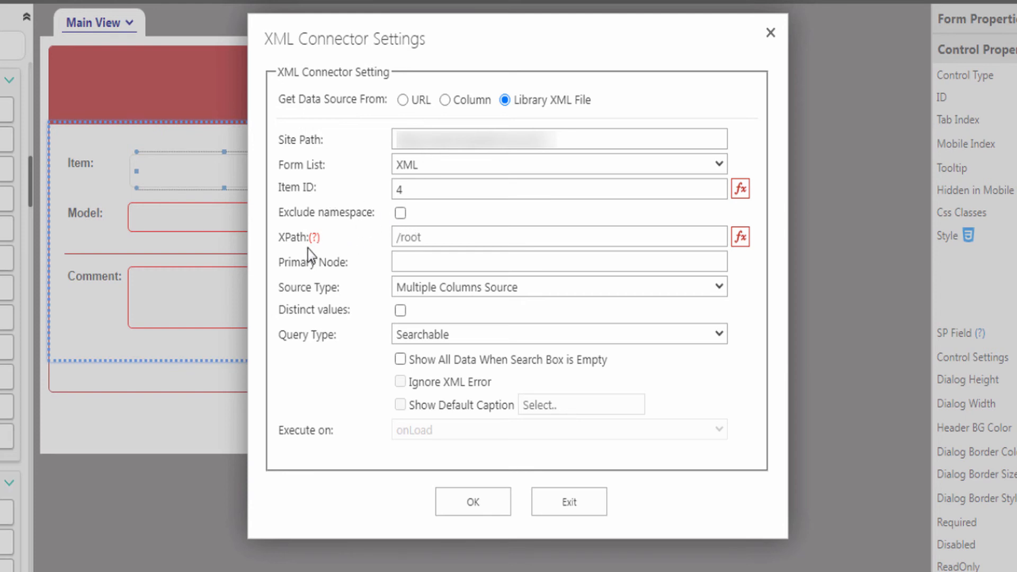
Set the XPath to /subsetSettings/subsetSetting/parent/Products and review the note on dynamic XPath filters
{"action": "left_click", "coordinate": [412, 240]}
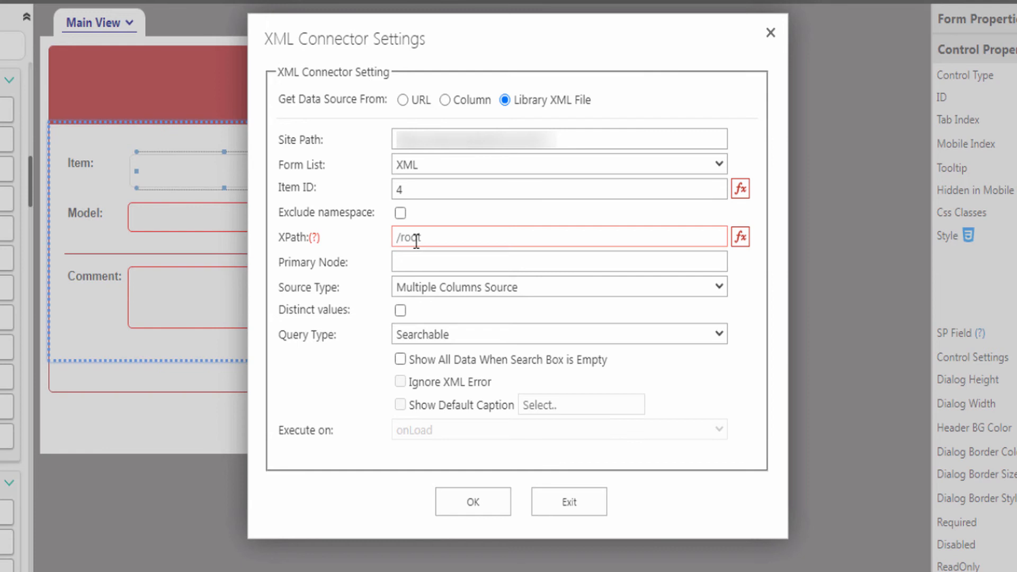
{"action": "type", "text": "/subsetSetting/subsetSetting/parent/Products"}
{"action": "left_click", "coordinate": [314, 238]}
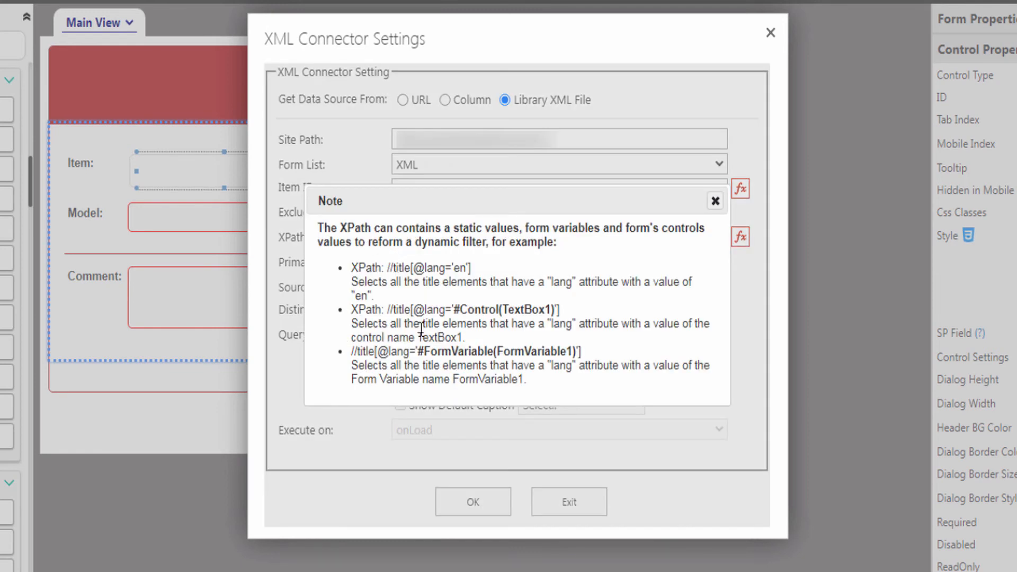
{"action": "left_click", "coordinate": [715, 202]}
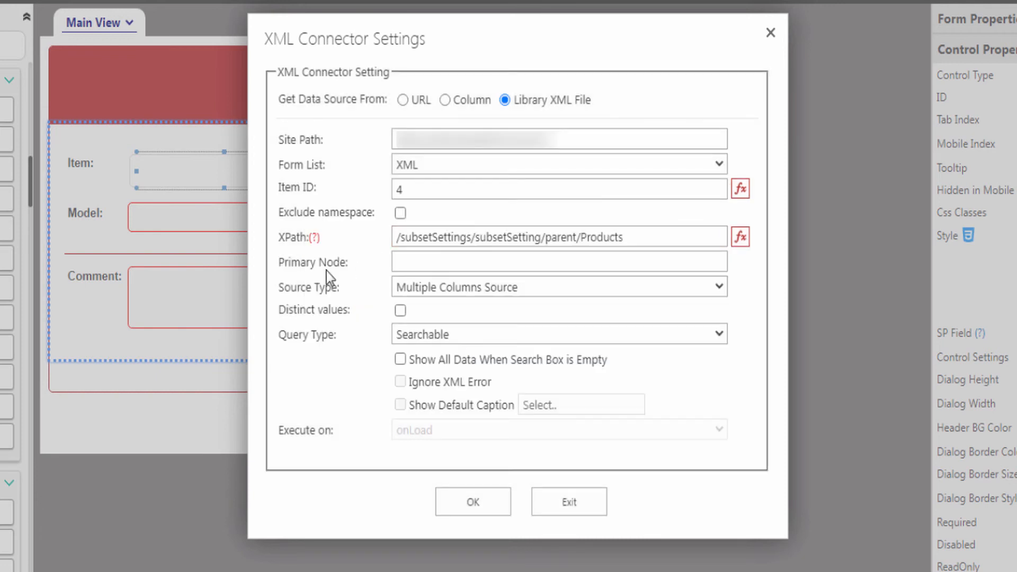
Set the primary node to ITEM and the source type to Multiple Columns Source
{"action": "left_click", "coordinate": [412, 262]}
{"action": "type", "text": "ITEM"}
{"action": "left_click", "coordinate": [358, 286]}
{"action": "left_click", "coordinate": [411, 290]}
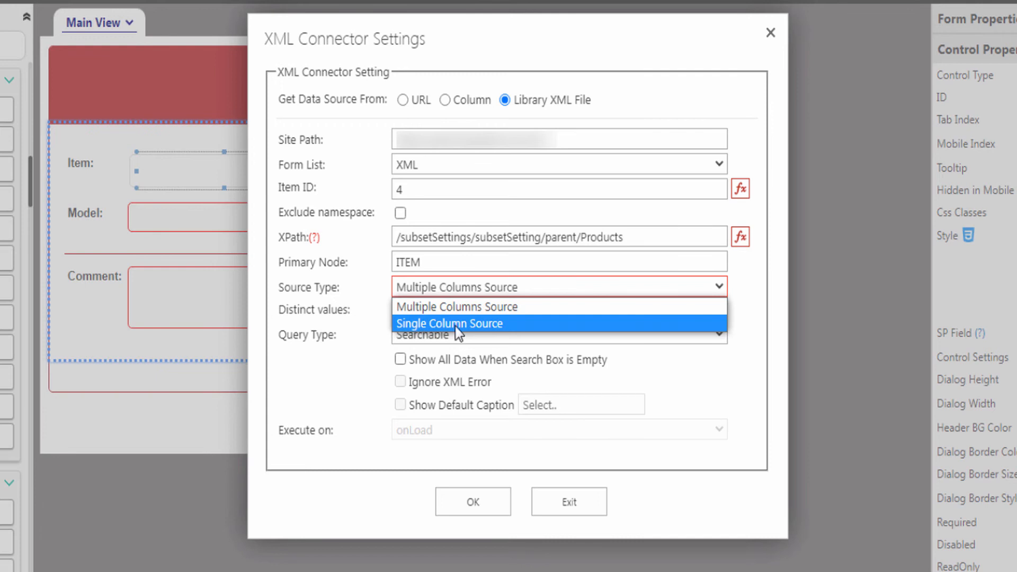
{"action": "left_click", "coordinate": [409, 310]}
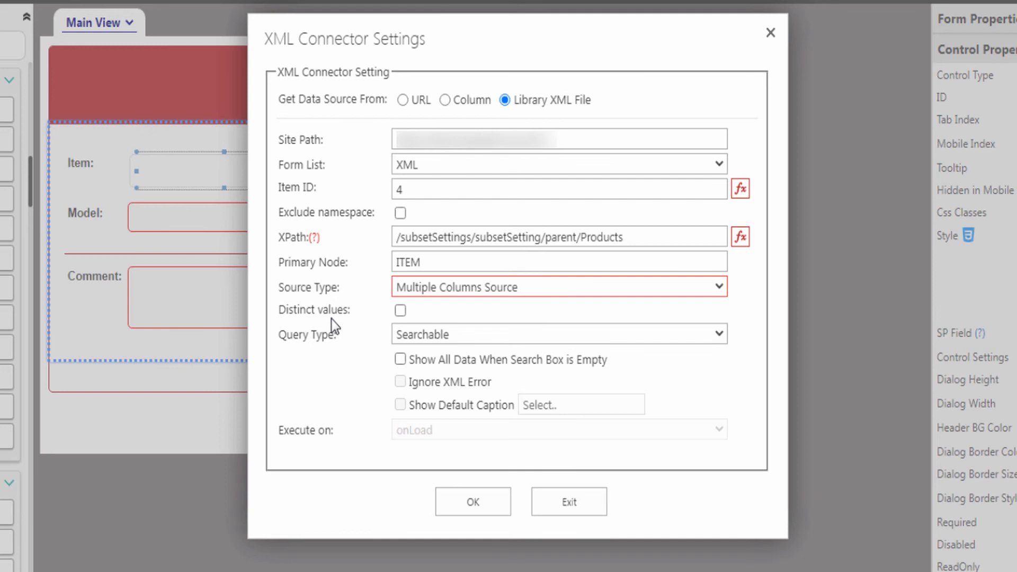
Enable distinct values and a Searchable query that shows all data when the search box is empty, and apply the connector settings
{"action": "left_click", "coordinate": [401, 311]}
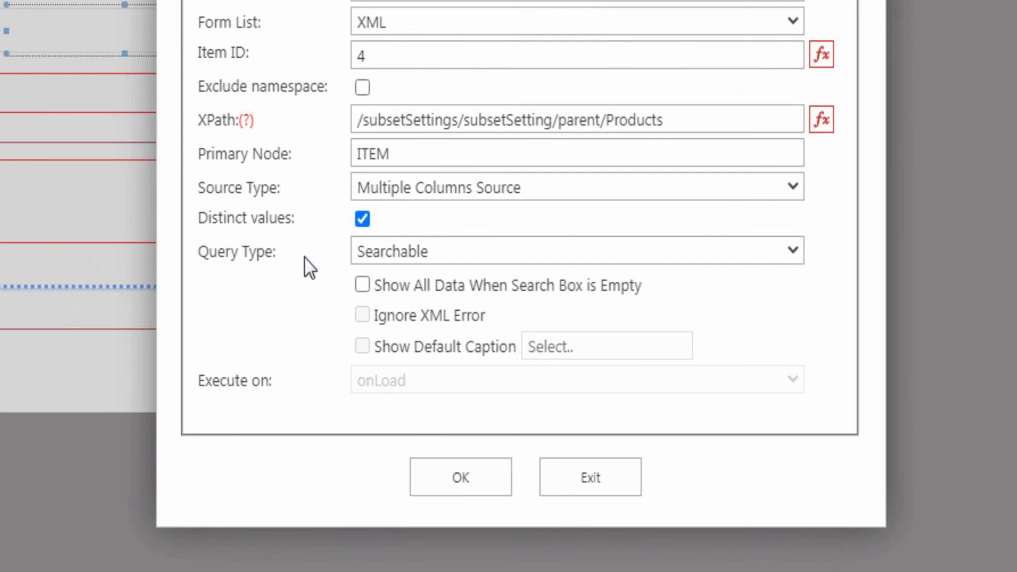
{"action": "left_click", "coordinate": [376, 253]}
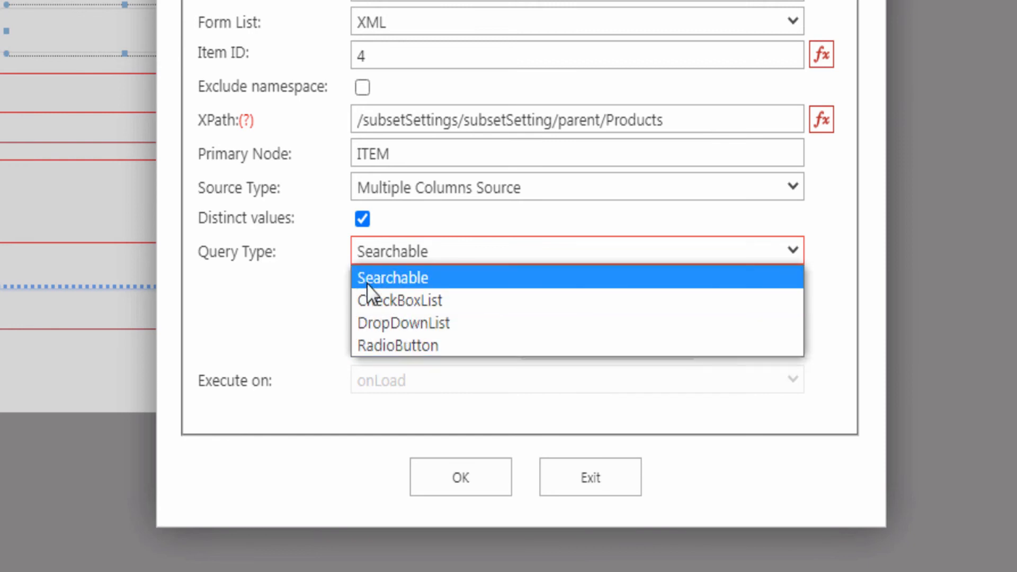
{"action": "left_click", "coordinate": [415, 278]}
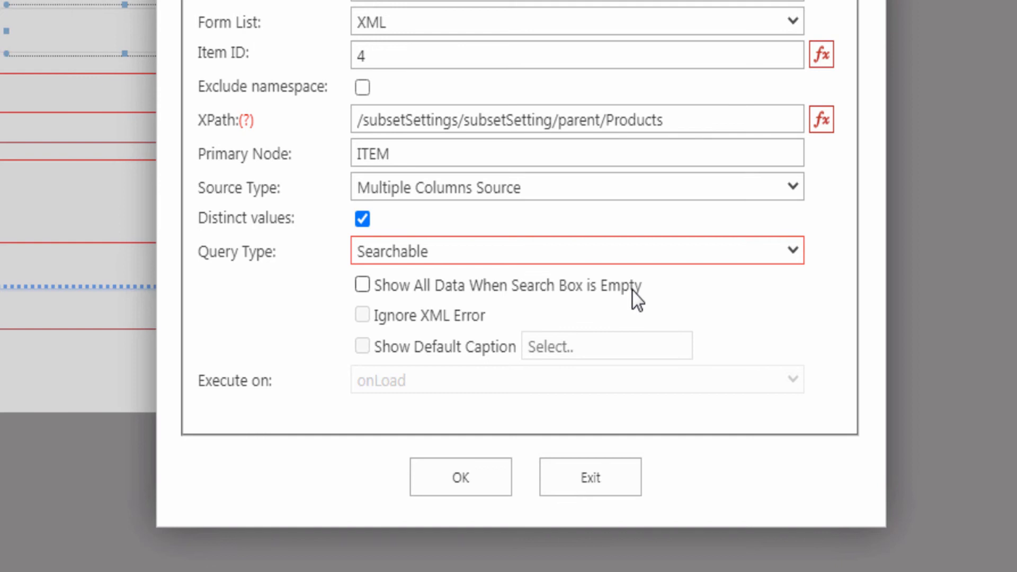
{"action": "left_click", "coordinate": [363, 284]}
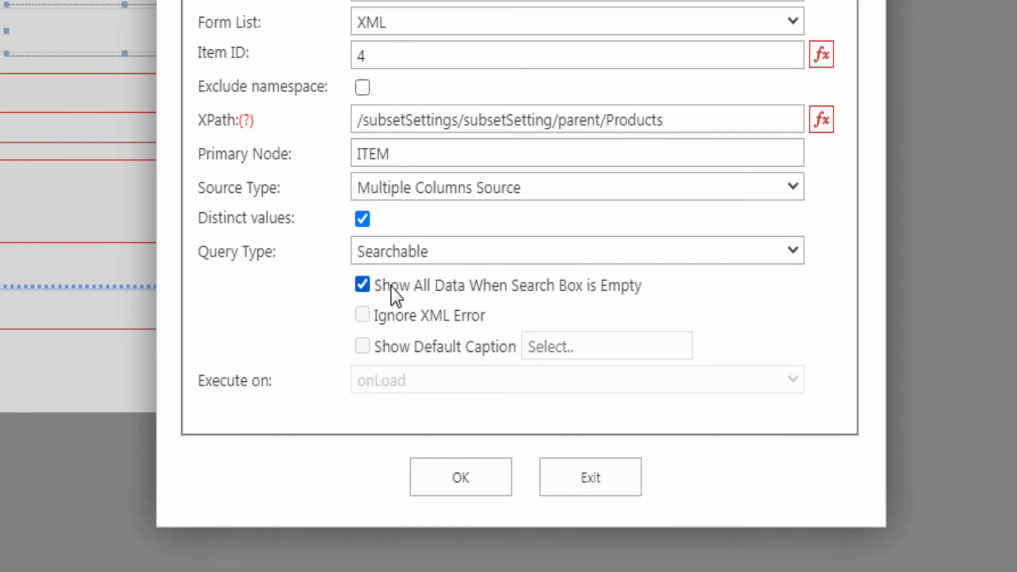
{"action": "left_click", "coordinate": [447, 473]}
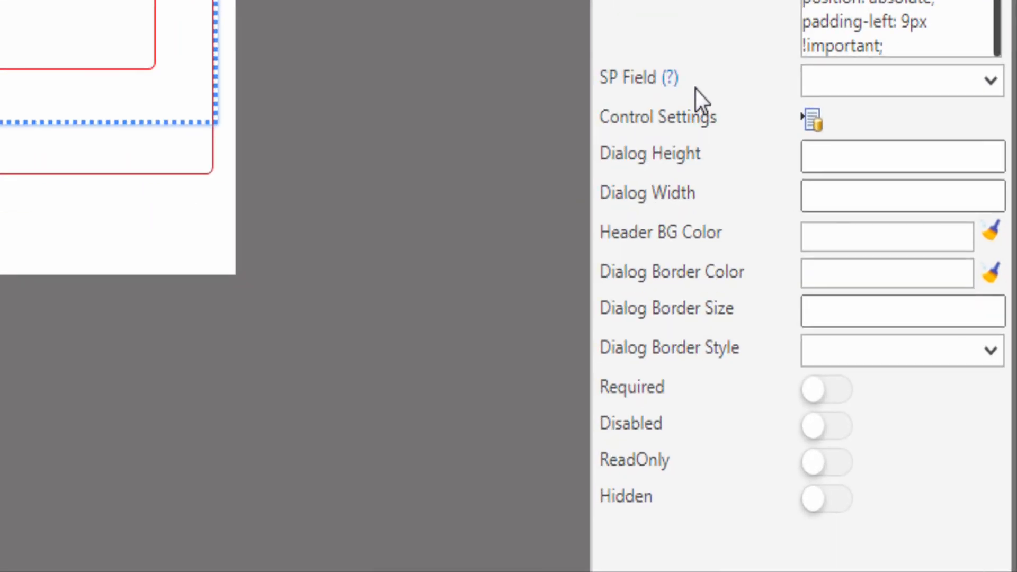
Bind the XML Connector to the Item SharePoint field and make the control required
{"action": "left_click", "coordinate": [821, 84]}
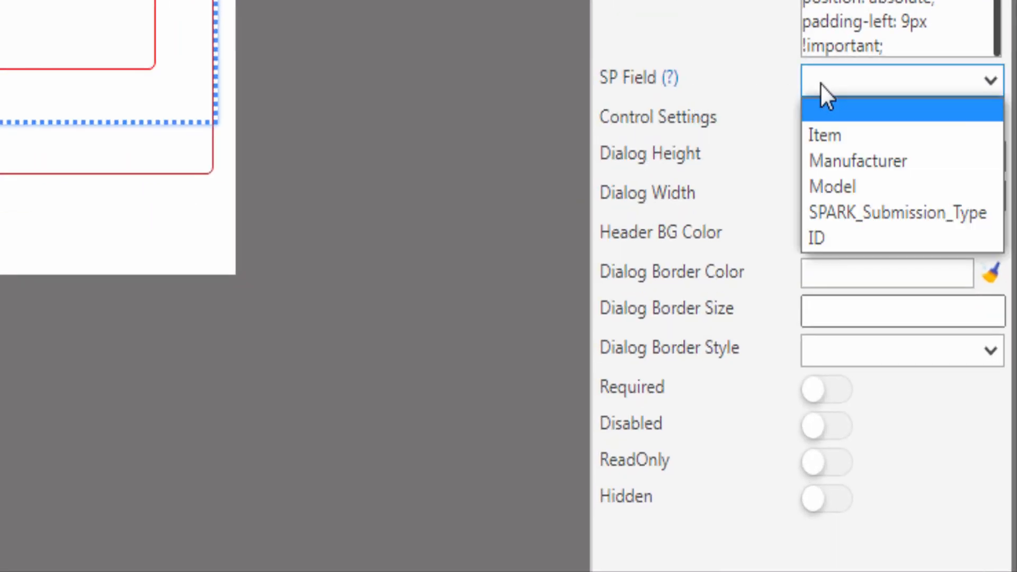
{"action": "left_click", "coordinate": [825, 137]}
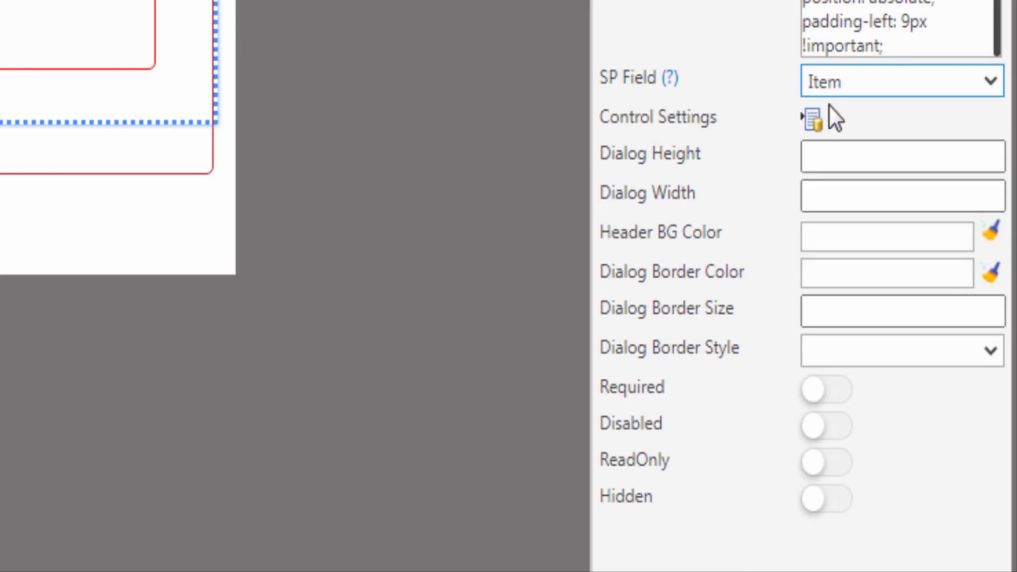
{"action": "left_click", "coordinate": [838, 390]}
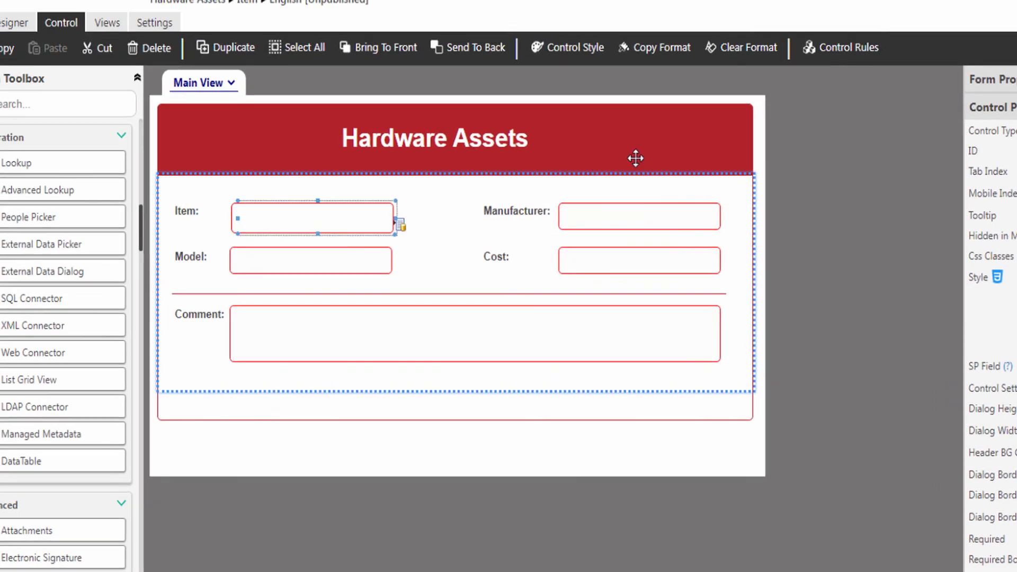
Add a new control rule to the Item control and name it generateXMLData
{"action": "left_click", "coordinate": [838, 50]}
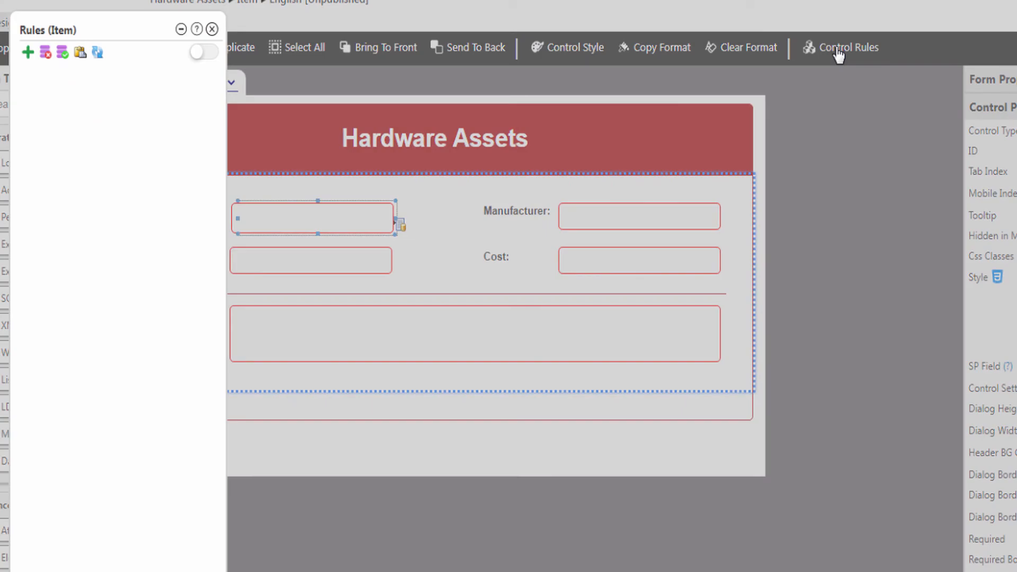
{"action": "left_click", "coordinate": [28, 52]}
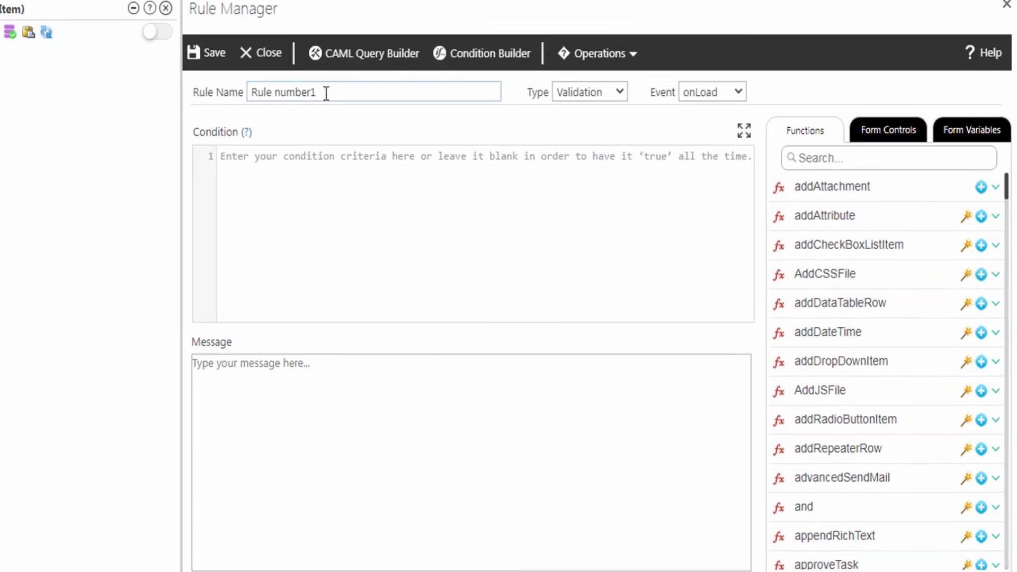
{"action": "triple_click", "coordinate": [374, 113]}
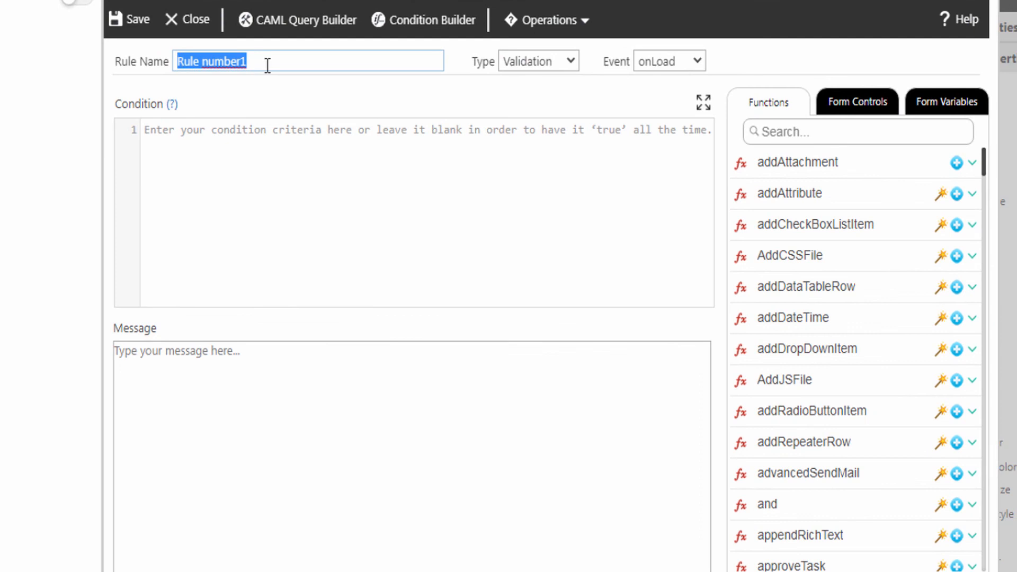
{"action": "type", "text": "generateXMLData"}
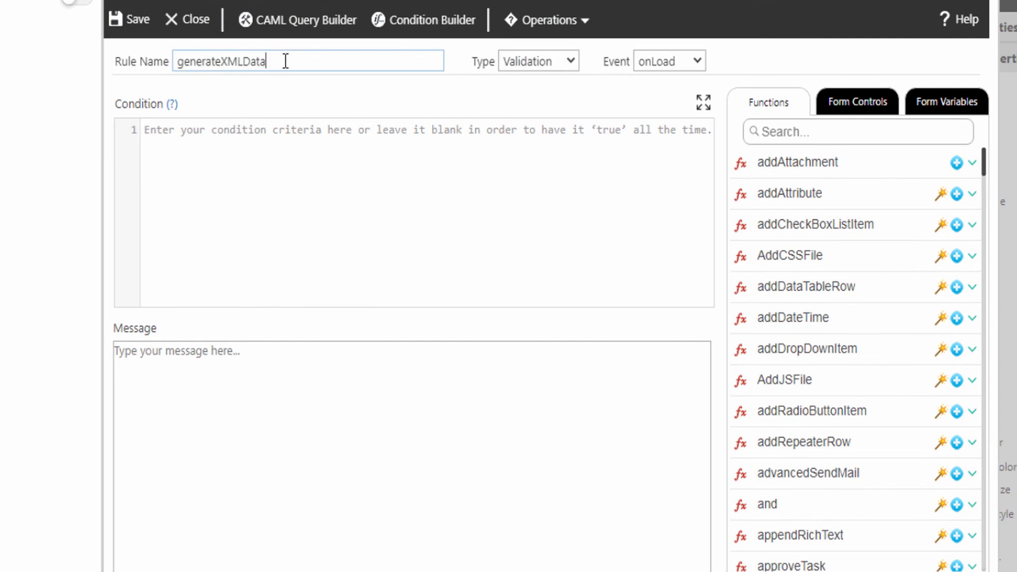
Make the rule an Action on the onChange event, executed only if the event is triggered on this control
{"action": "left_click", "coordinate": [516, 61]}
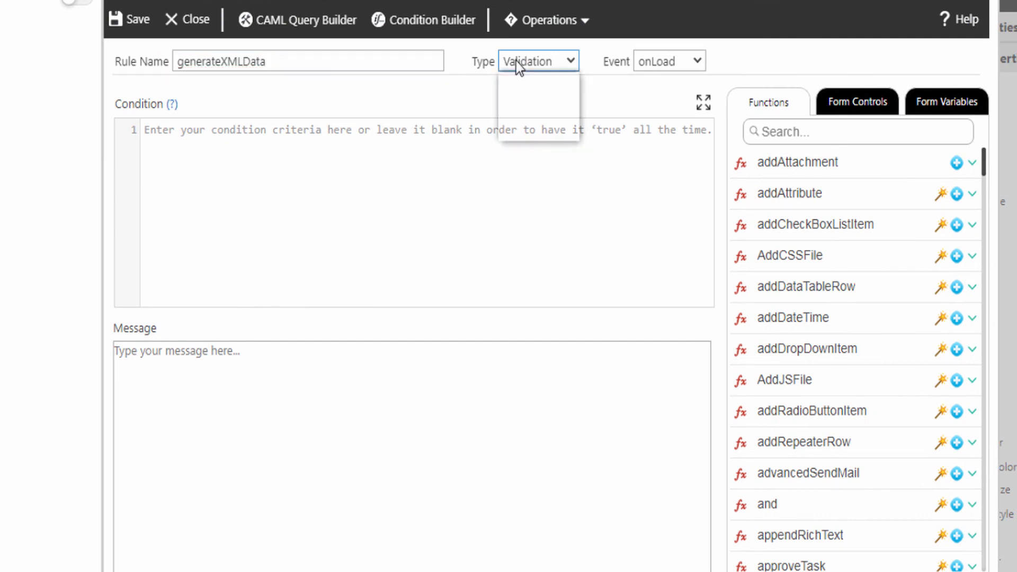
{"action": "left_click", "coordinate": [517, 98]}
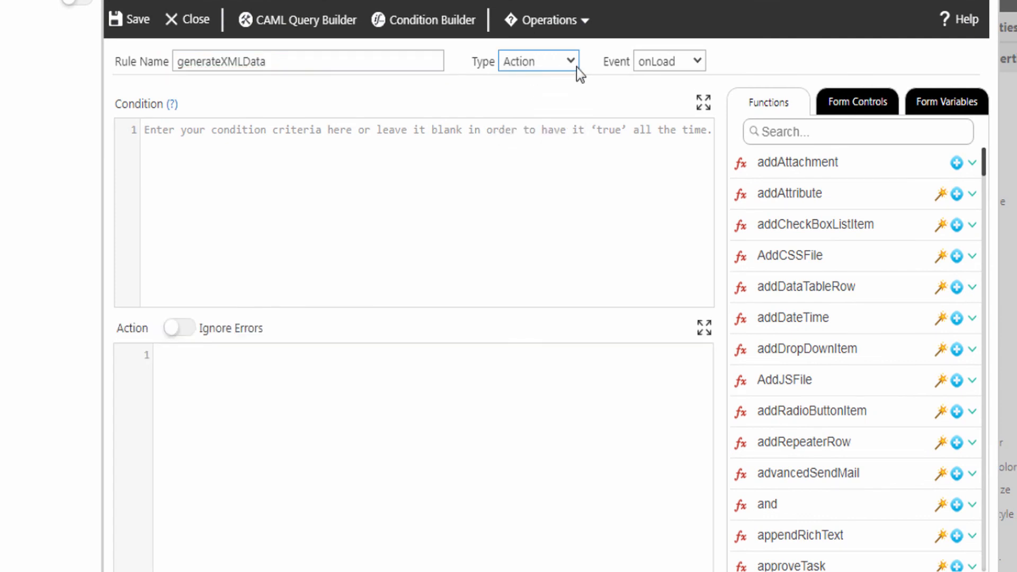
{"action": "left_click", "coordinate": [651, 67]}
{"action": "left_click", "coordinate": [662, 116]}
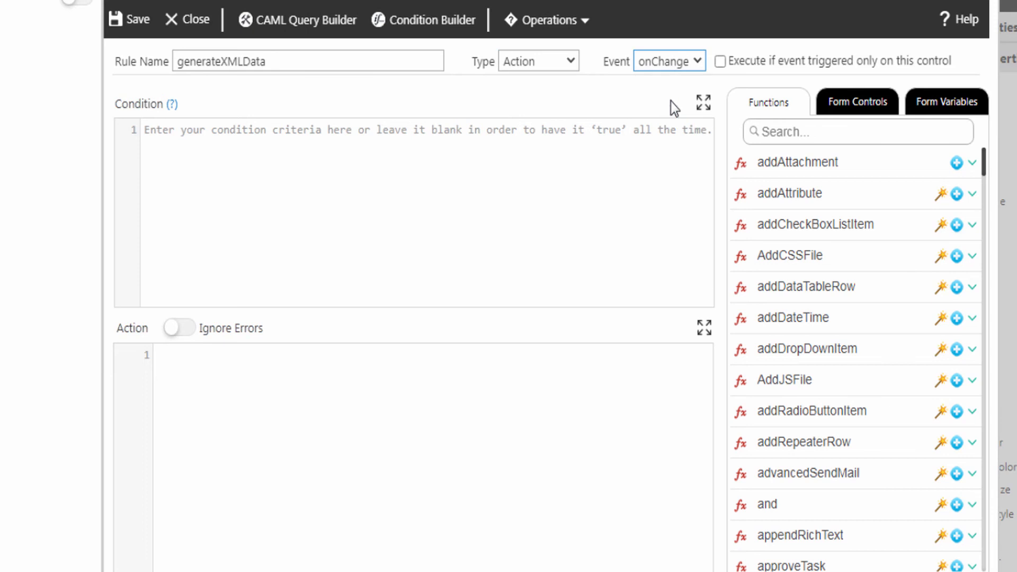
{"action": "left_click", "coordinate": [719, 62]}
Set the rule's condition to Item != '' using the Item form control
{"action": "left_click", "coordinate": [241, 139]}
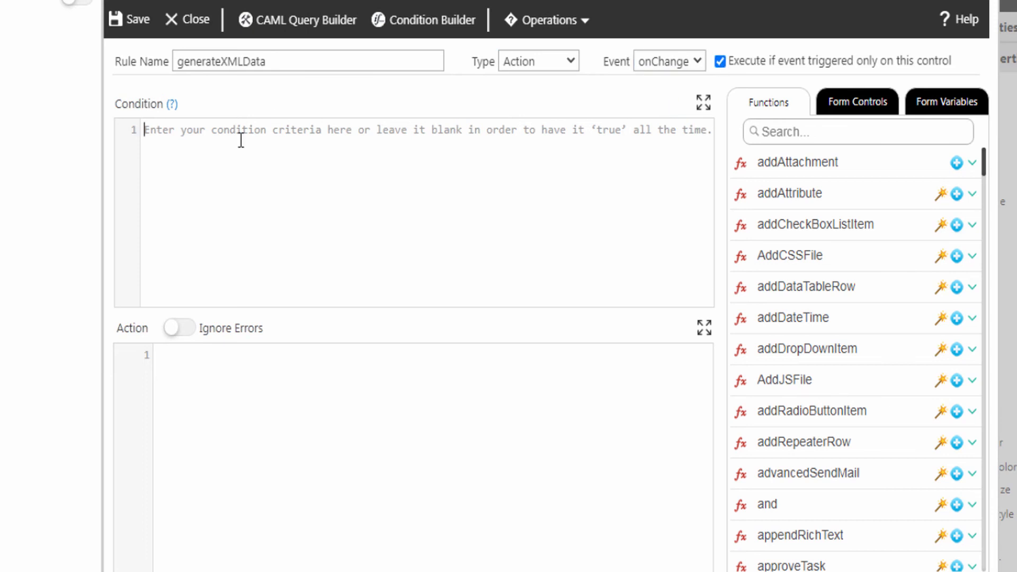
{"action": "left_click", "coordinate": [844, 110]}
{"action": "left_click", "coordinate": [971, 256]}
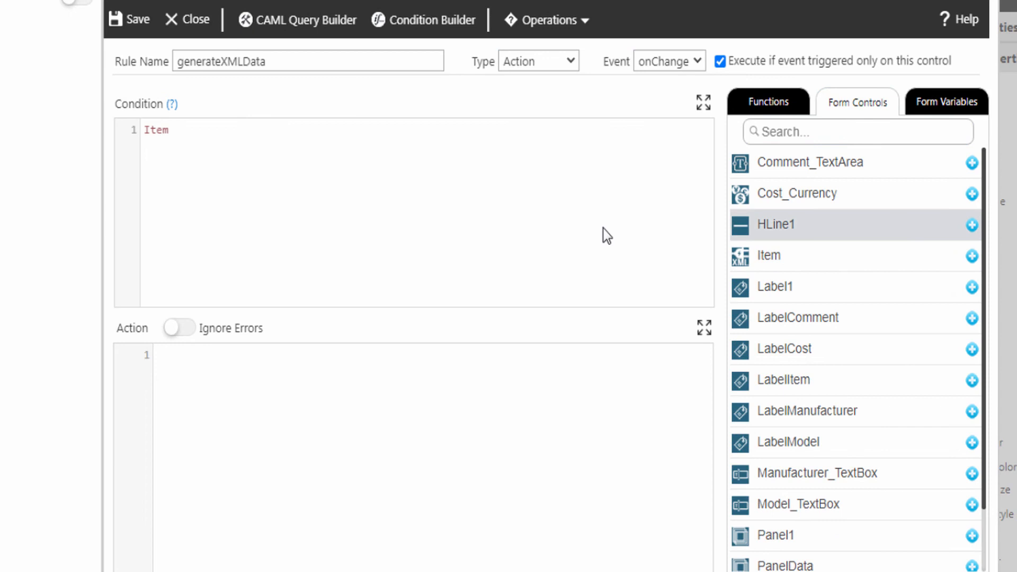
{"action": "type", "text": "!= ''"}
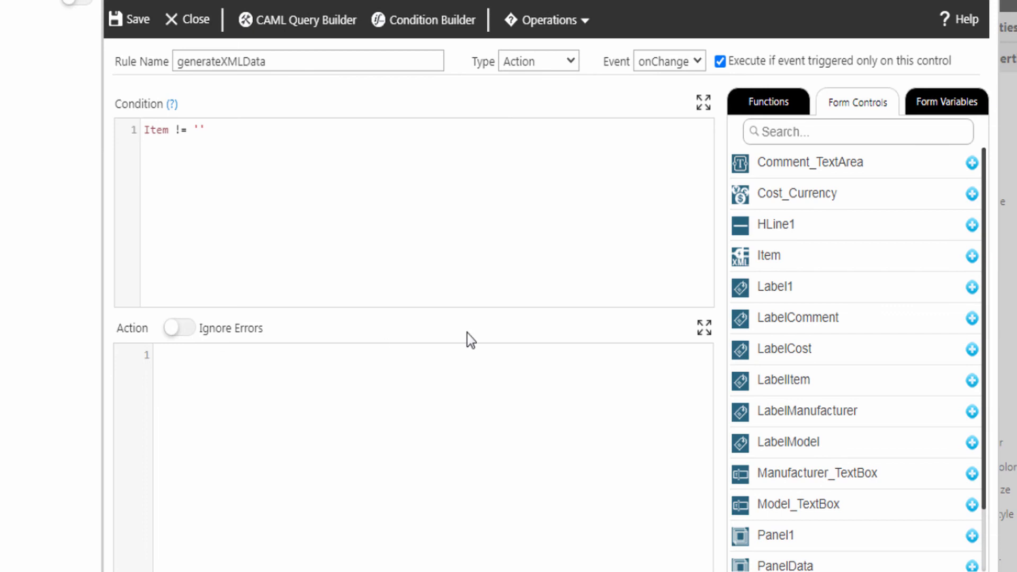
Find the generateXMLData function, read its description and insert it into the rule's action
{"action": "left_click", "coordinate": [751, 106]}
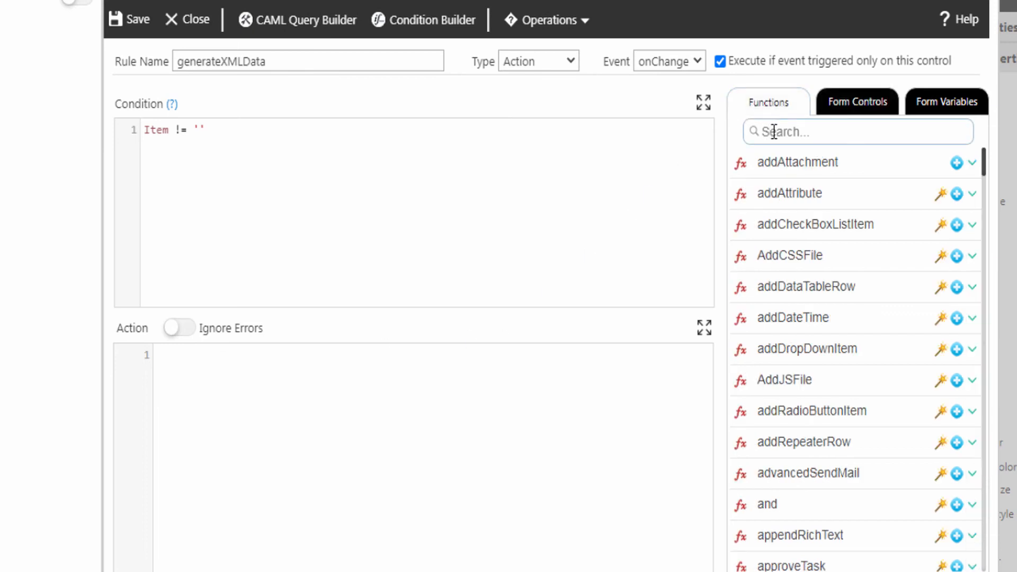
{"action": "type", "text": "generateXMLData"}
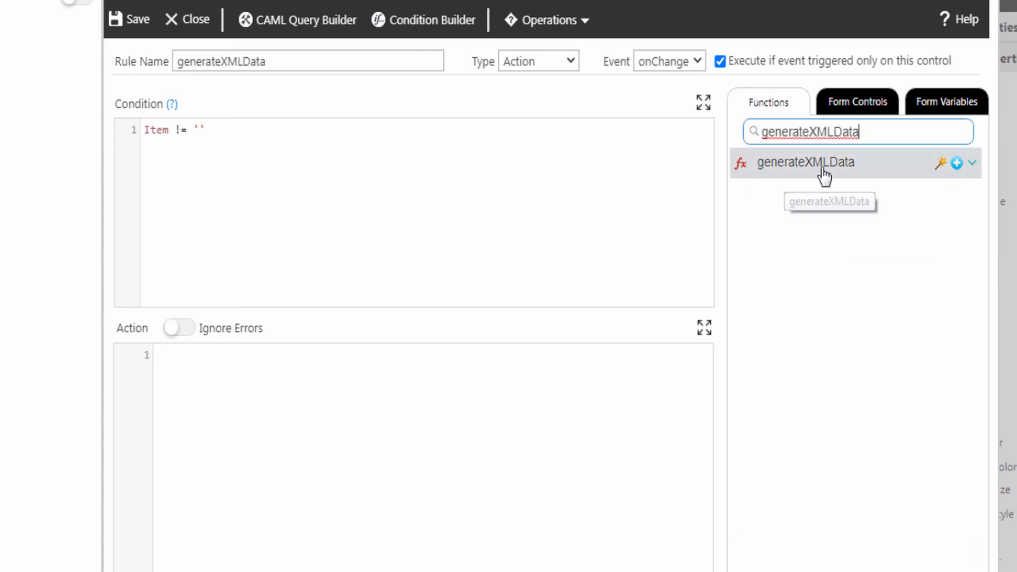
{"action": "left_click", "coordinate": [972, 165]}
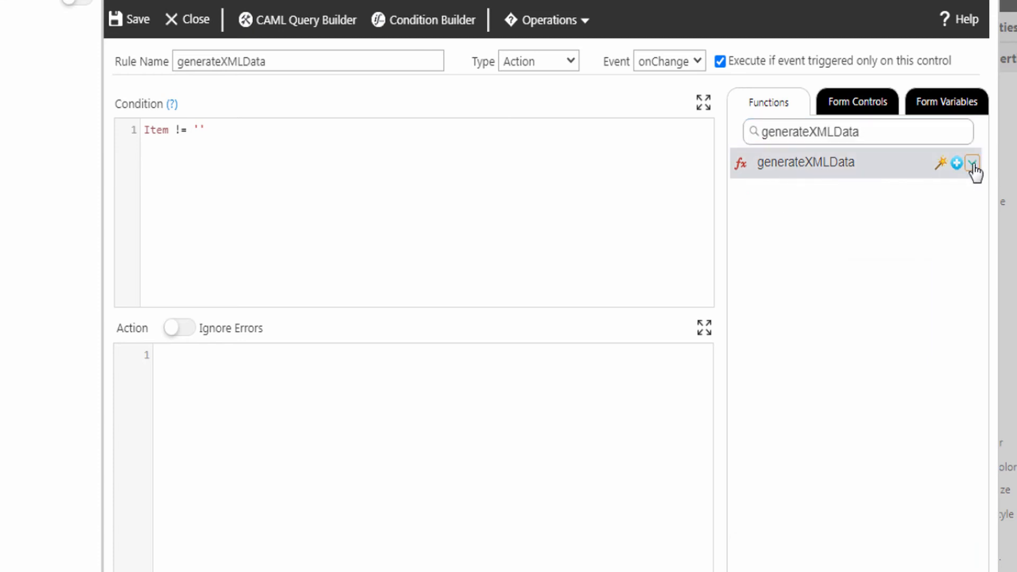
{"action": "left_click", "coordinate": [973, 164]}
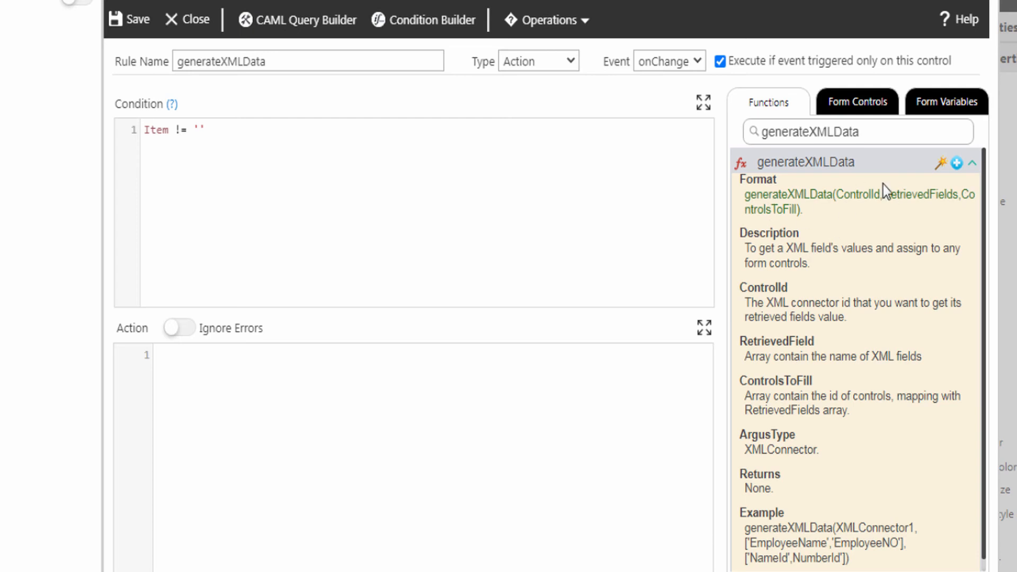
{"action": "left_click", "coordinate": [957, 163]}
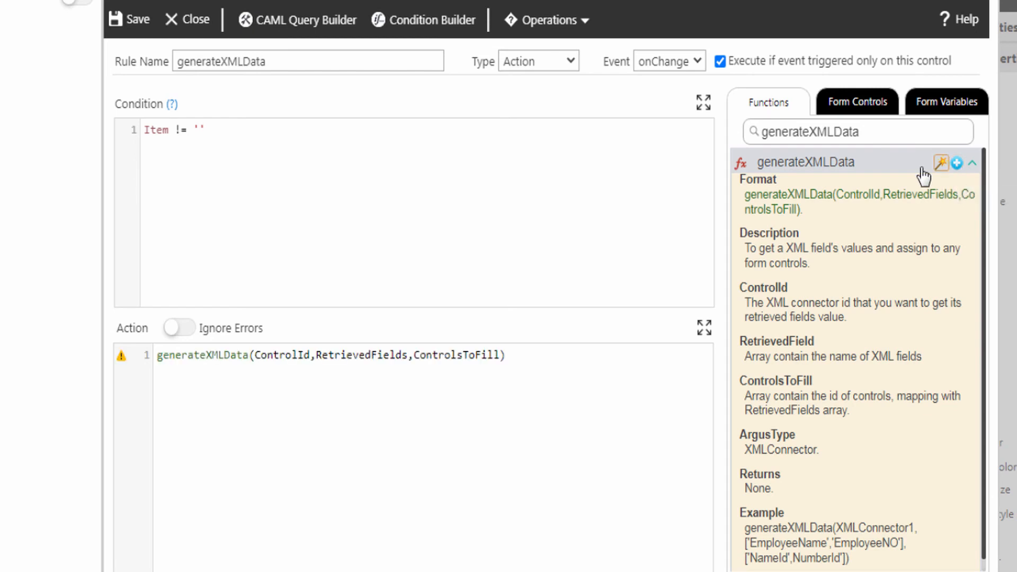
Replace the ControlId argument of generateXMLData with the Item form control
{"action": "double_click", "coordinate": [288, 355]}
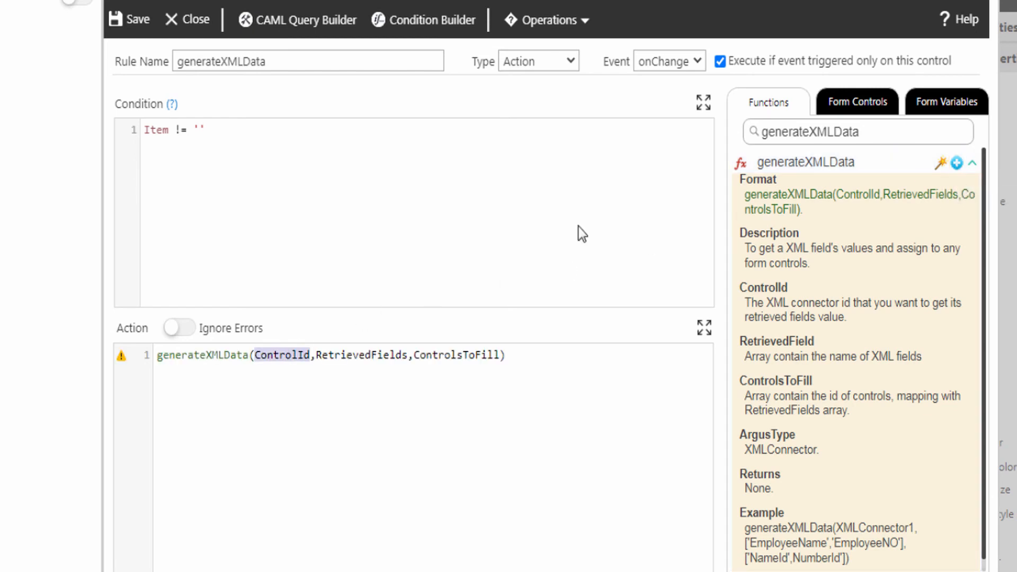
{"action": "left_click", "coordinate": [846, 105]}
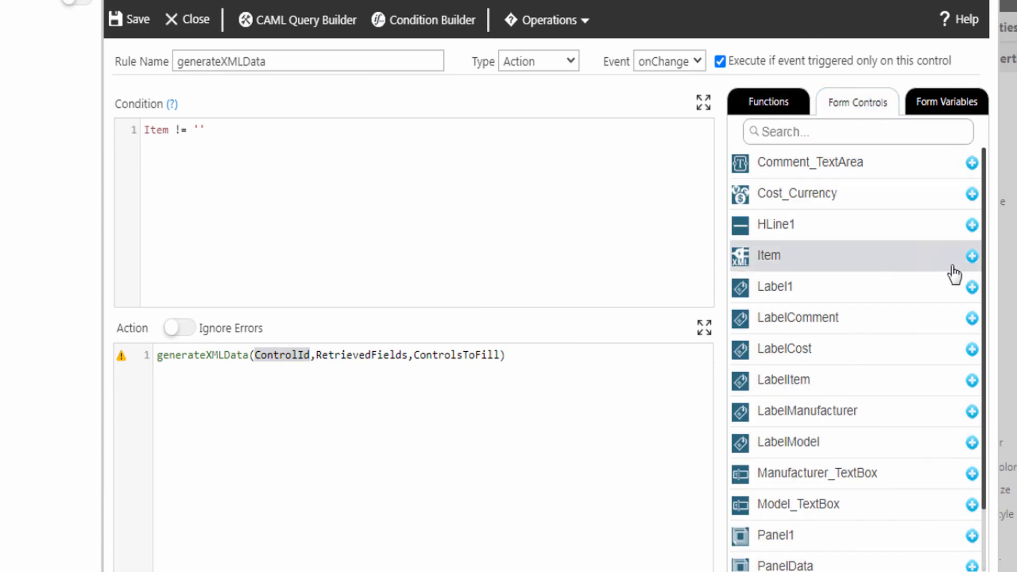
{"action": "left_click", "coordinate": [972, 257]}
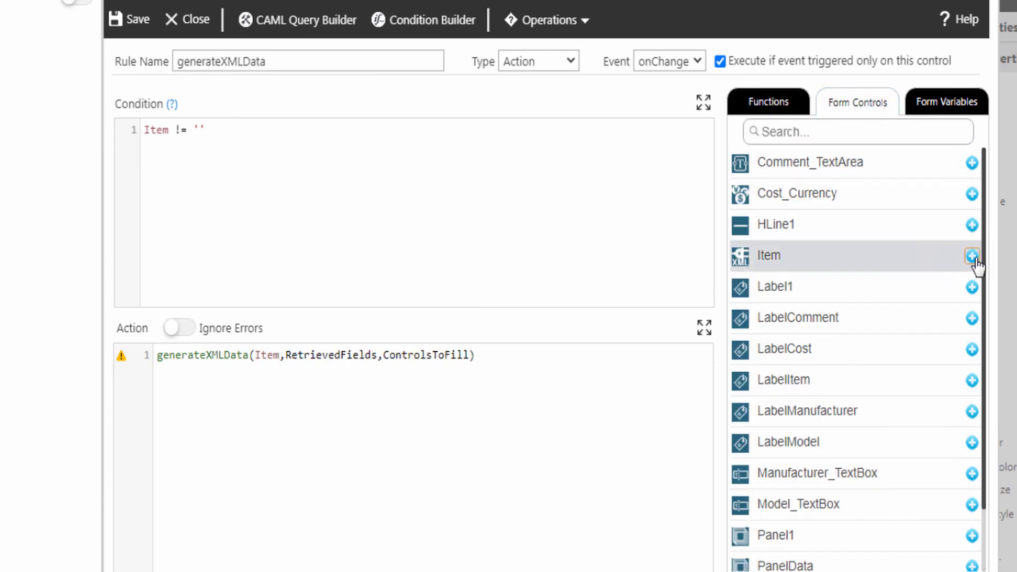
Replace the RetrievedFields argument with the array ['MANUFACTURER','MODEL','COST']
{"action": "double_click", "coordinate": [342, 355]}
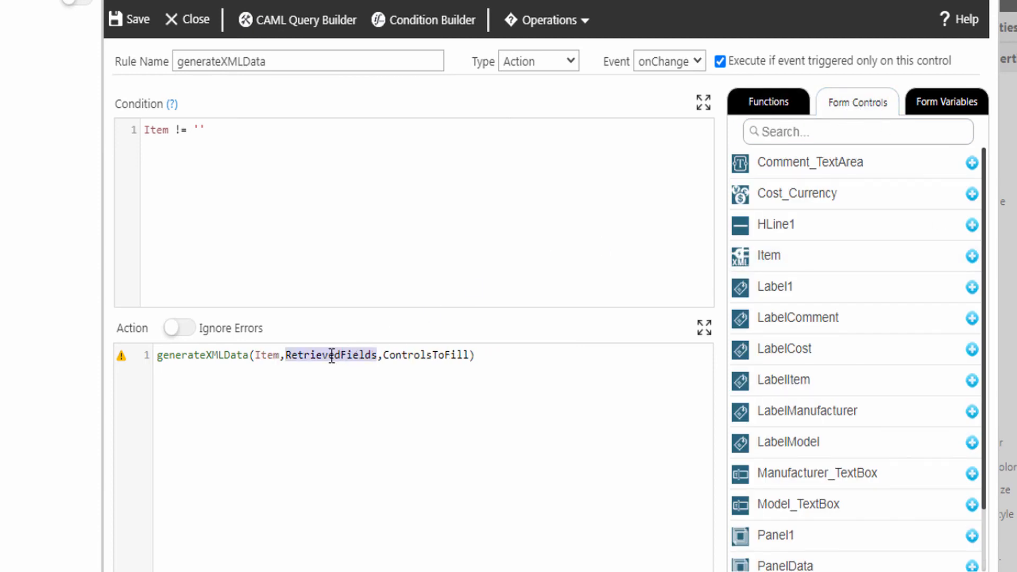
{"action": "type", "text": "["}
{"action": "key", "text": "Escape"}
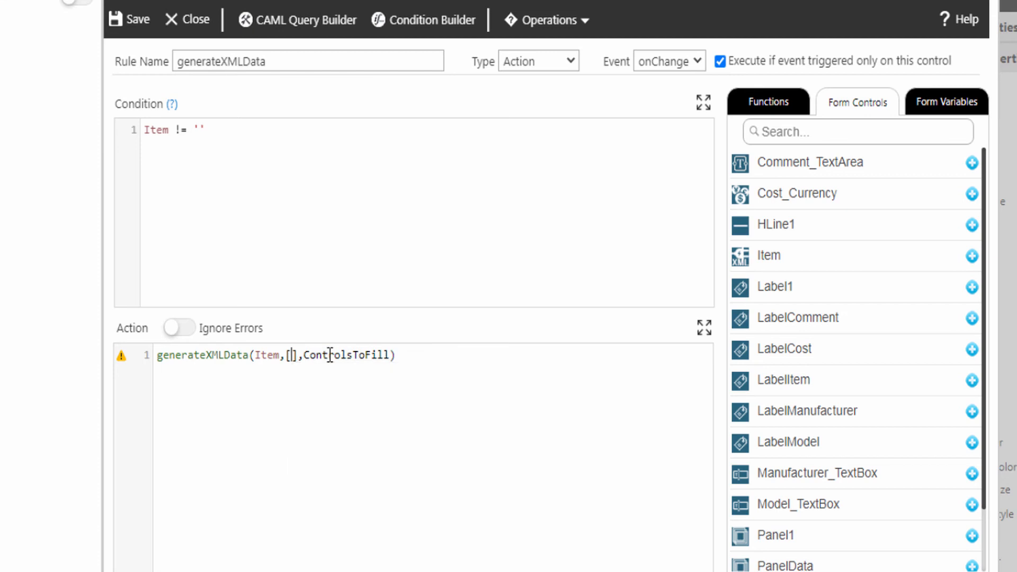
{"action": "type", "text": "'MANUFACTURER','MODEL','COST'"}
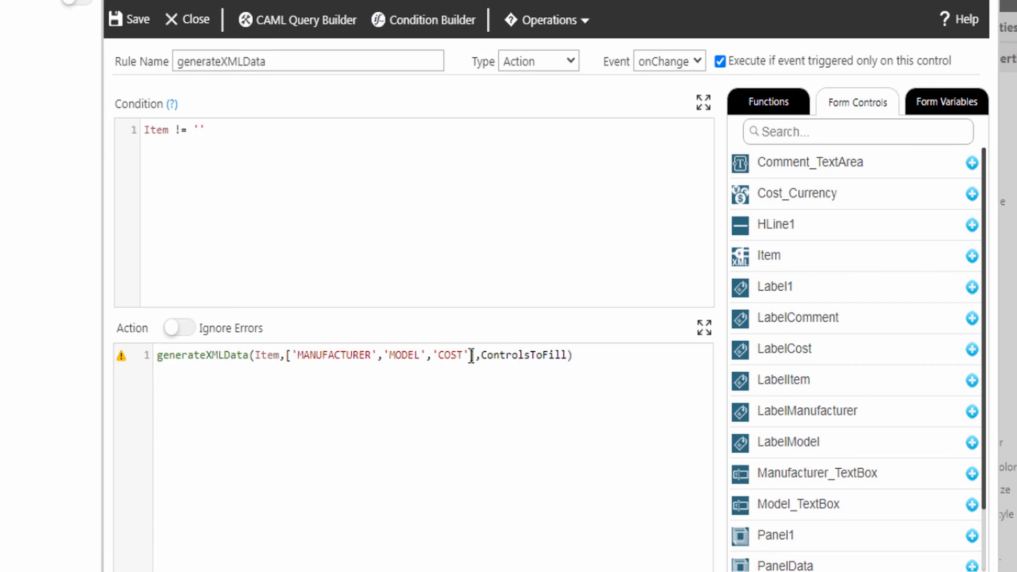
Replace ControlsToFill with ['Manufacturer_TextBox','Model_TextBox','Cost_Currency'], end the statement with a semicolon, and save the rule
{"action": "double_click", "coordinate": [514, 355]}
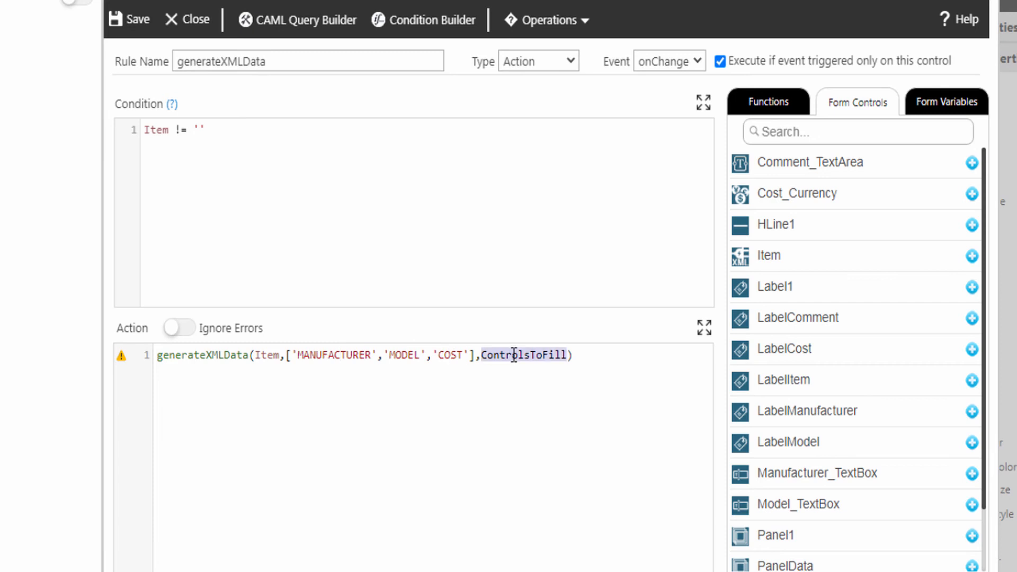
{"action": "type", "text": "['Manufacturer_TextBox','Model_TextBox','Cost_Currency']"}
{"action": "key", "text": "End"}
{"action": "type", "text": ";"}
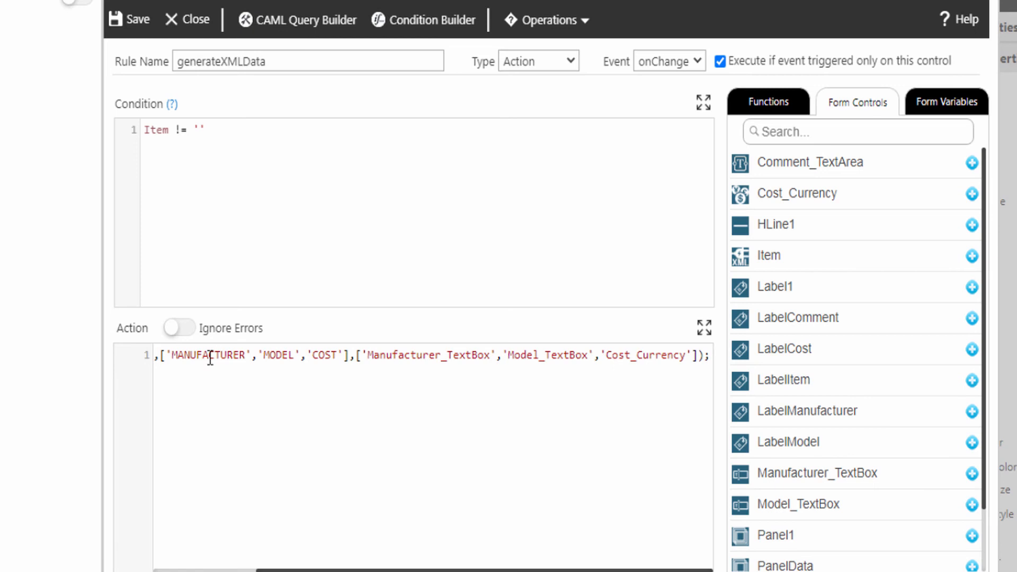
{"action": "left_click_drag", "start_coordinate": [262, 571], "coordinate": [159, 568]}
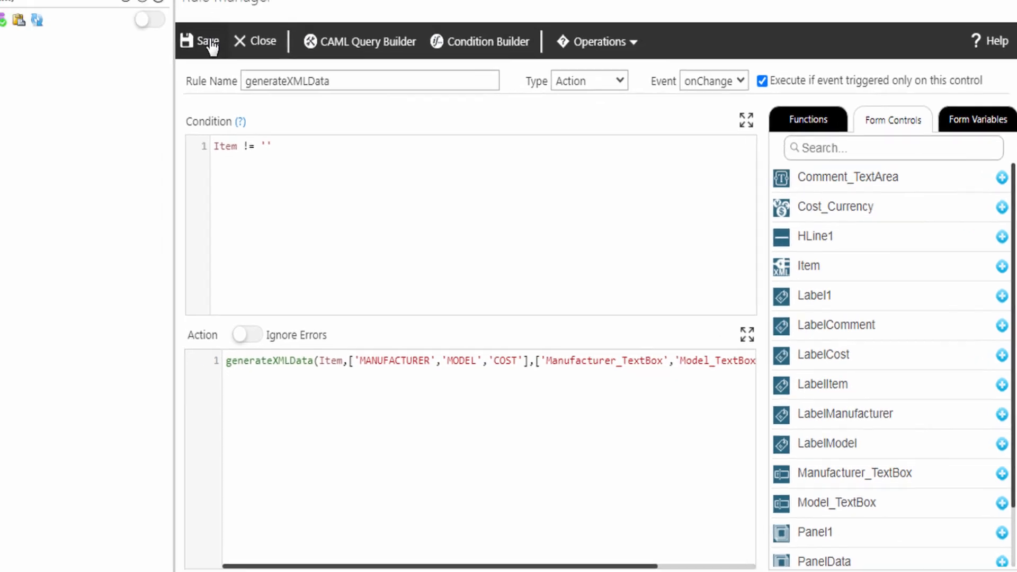
{"action": "left_click", "coordinate": [139, 21]}
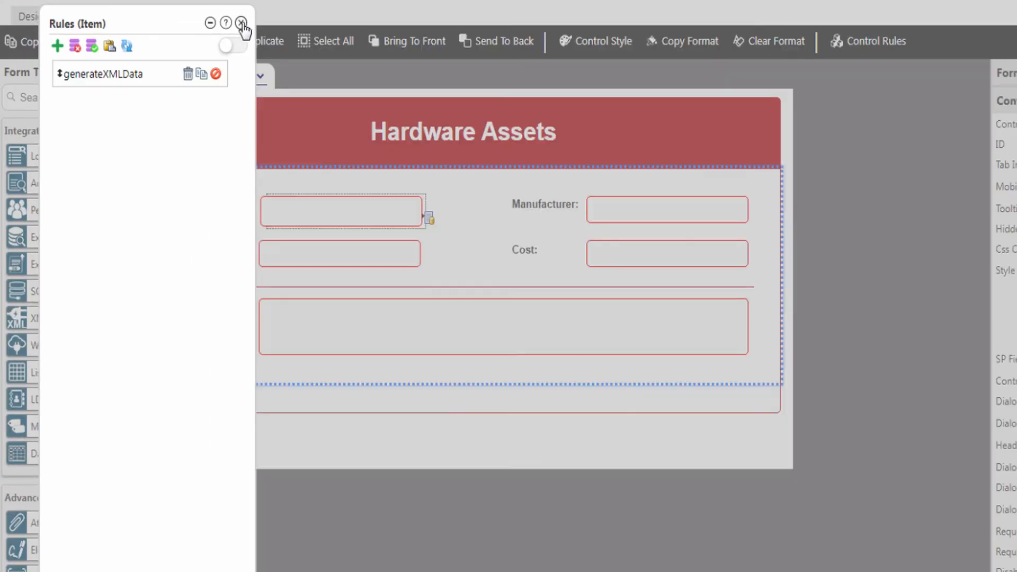
{"action": "left_click", "coordinate": [241, 23]}
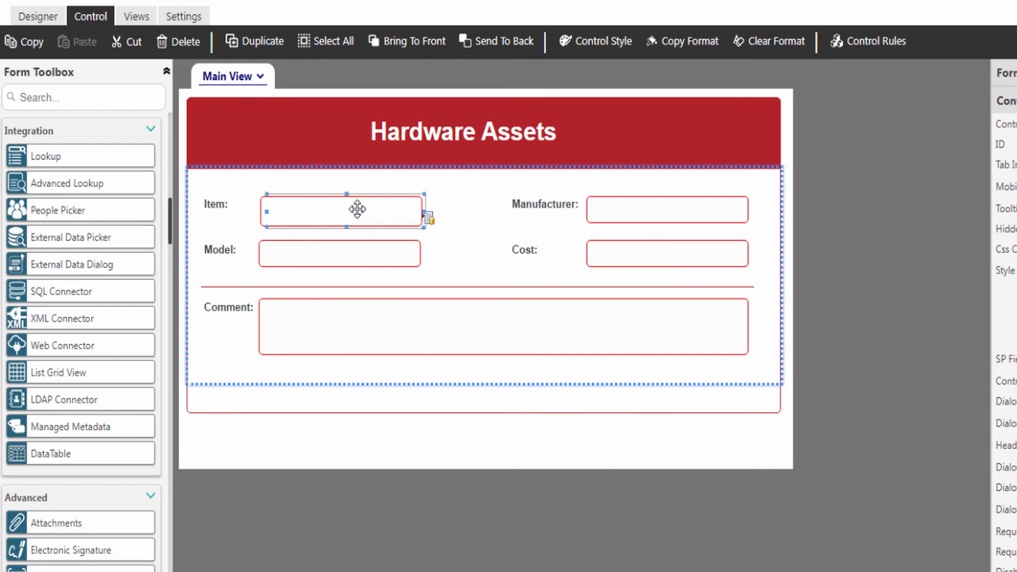
Preview the form, open the Item control's search dialog and review the columns available for searching
{"action": "left_click", "coordinate": [46, 18]}
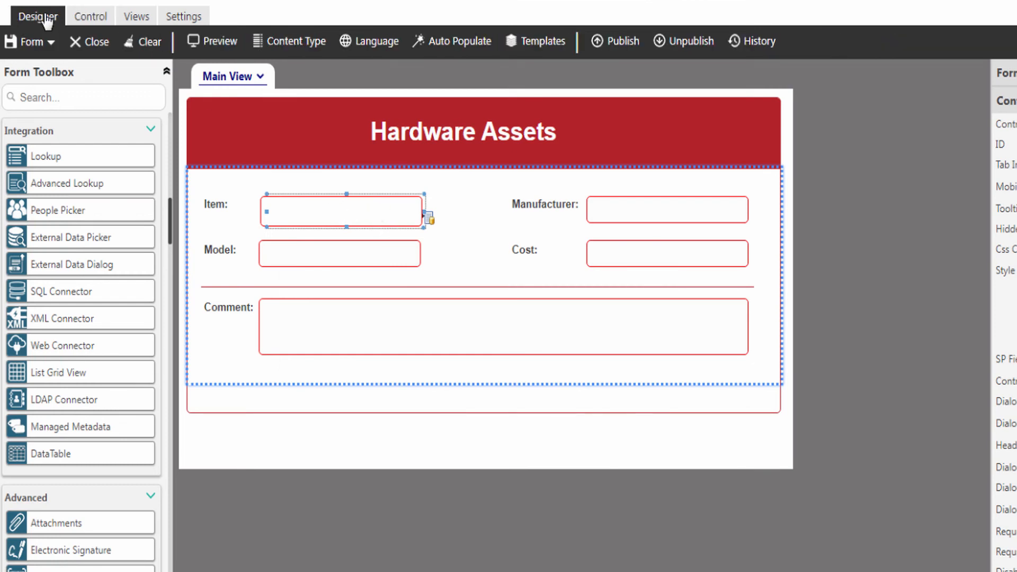
{"action": "left_click", "coordinate": [220, 42]}
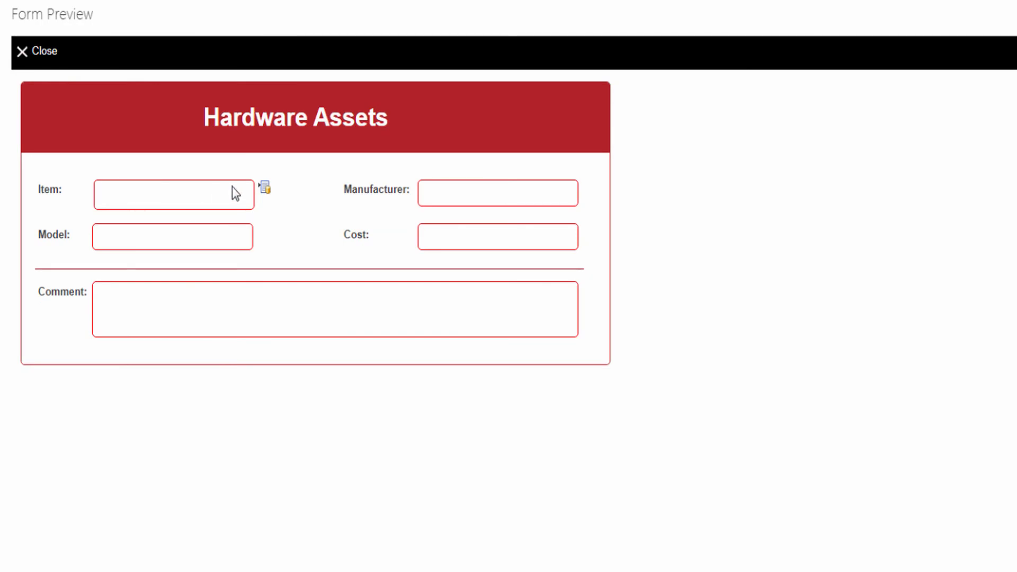
{"action": "left_click", "coordinate": [264, 189]}
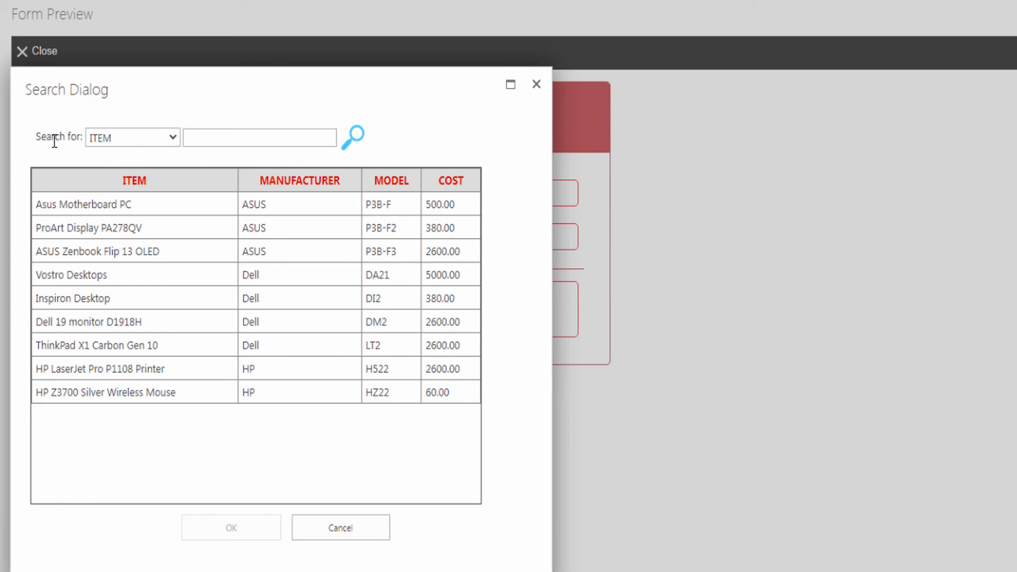
{"action": "left_click", "coordinate": [130, 139]}
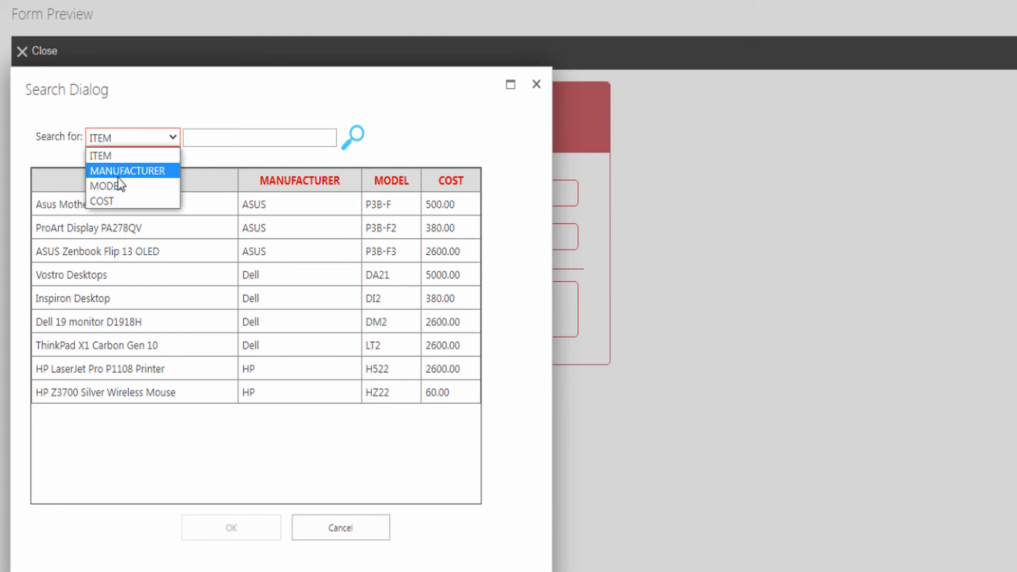
{"action": "left_click", "coordinate": [74, 153]}
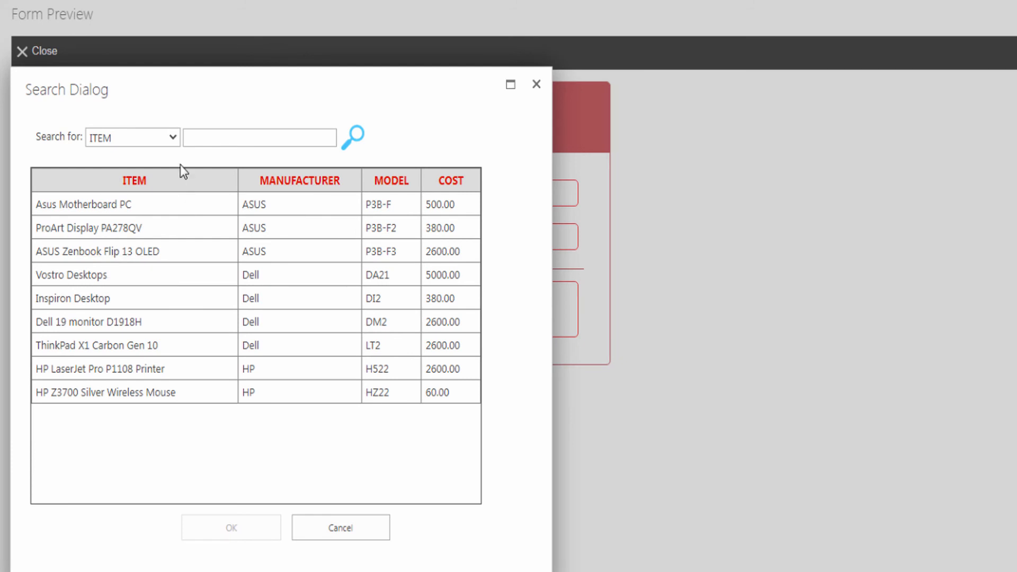
Search the ITEM column for M and sort the results by item in descending order
{"action": "left_click", "coordinate": [123, 137]}
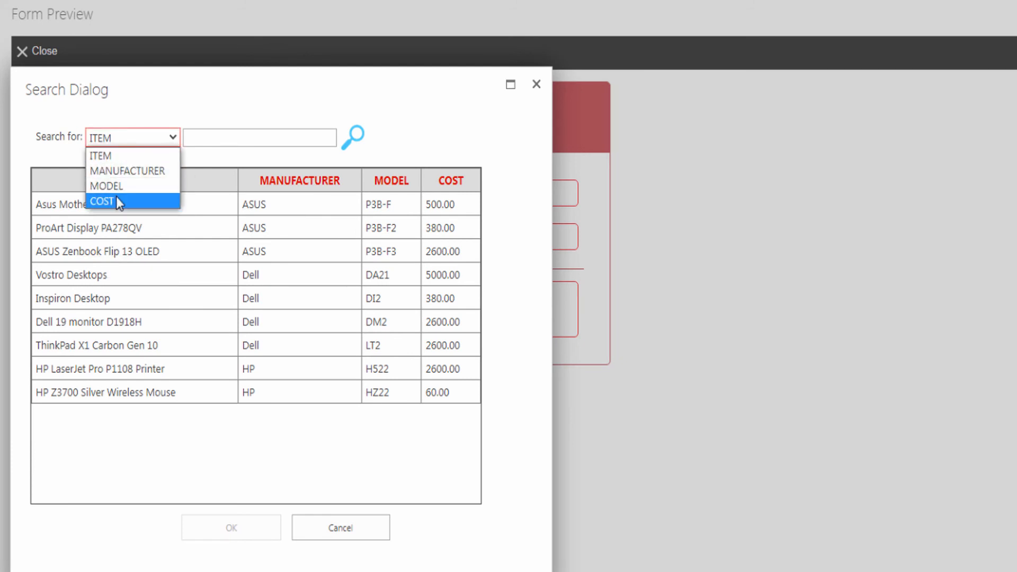
{"action": "left_click", "coordinate": [161, 155]}
{"action": "left_click", "coordinate": [200, 136]}
{"action": "type", "text": "M"}
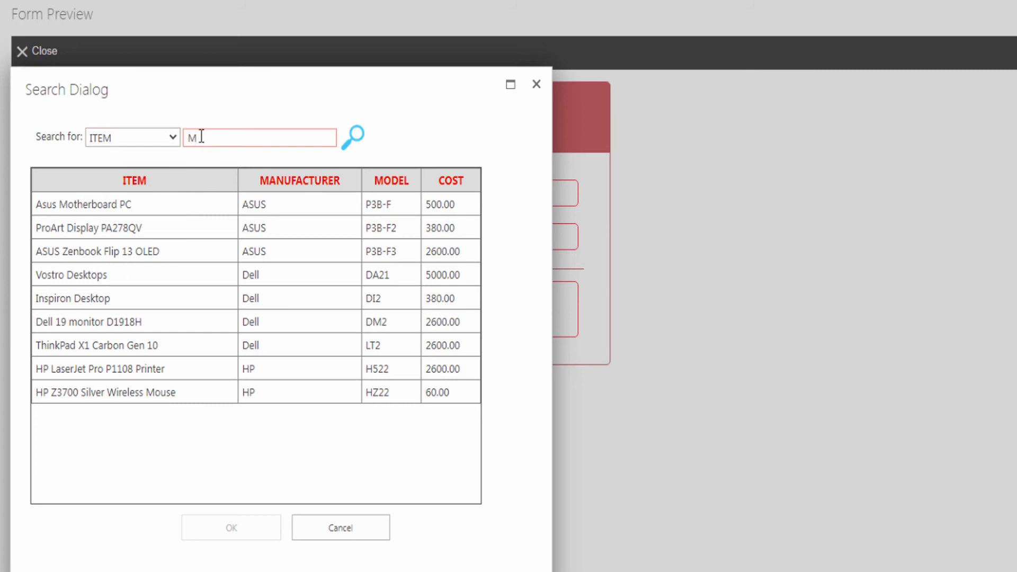
{"action": "left_click", "coordinate": [359, 137]}
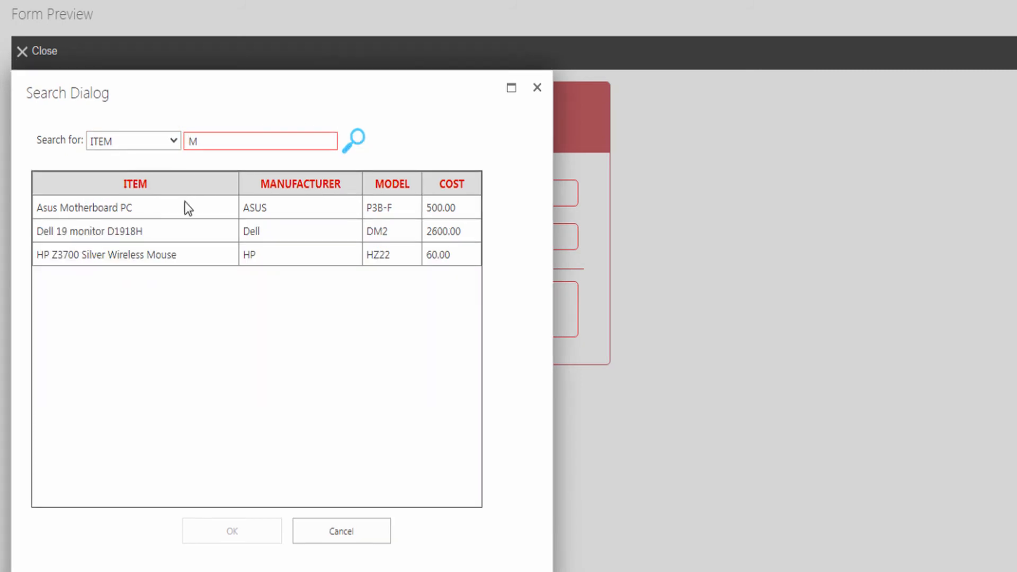
{"action": "left_click", "coordinate": [198, 288]}
{"action": "left_click", "coordinate": [135, 187]}
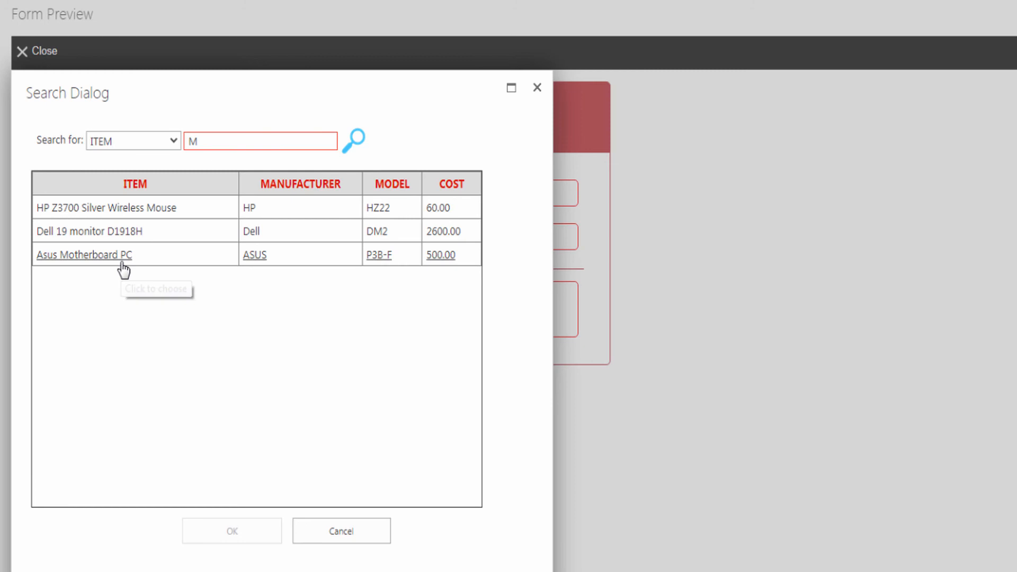
Pick Asus Motherboard PC from the search results to fill the form's controls, and close the preview
{"action": "left_click", "coordinate": [96, 259]}
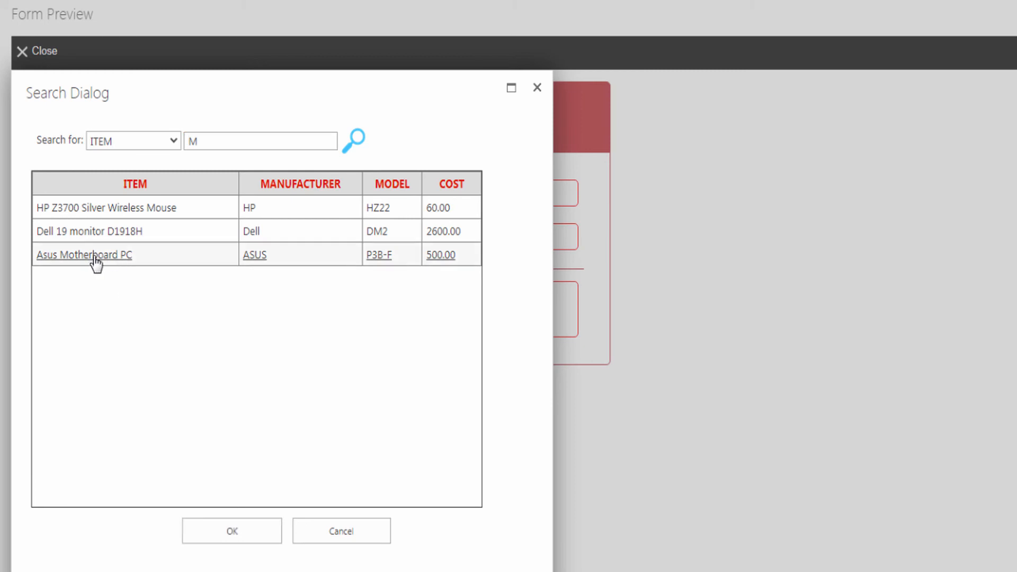
{"action": "left_click", "coordinate": [227, 541]}
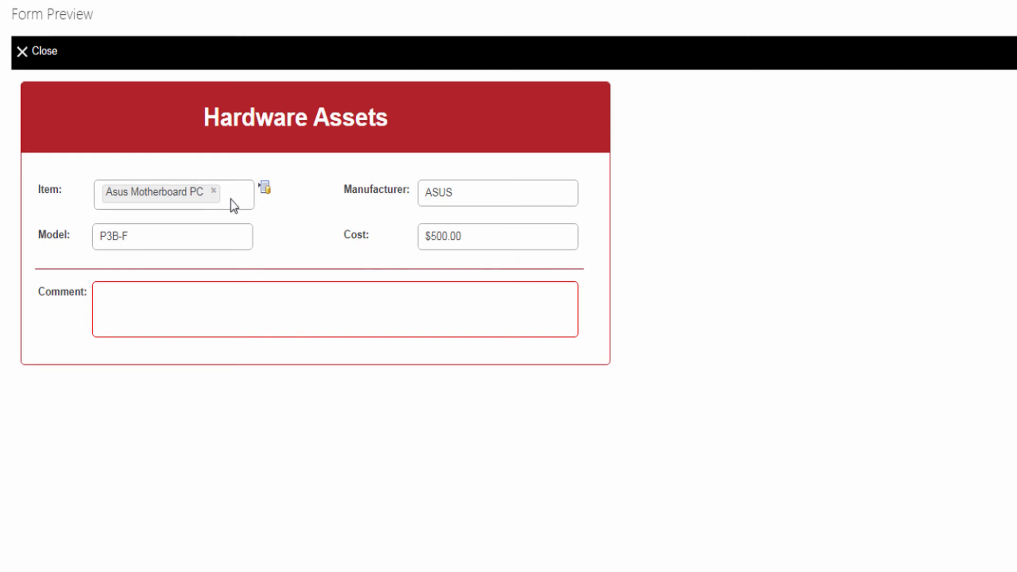
{"action": "left_click", "coordinate": [45, 53]}
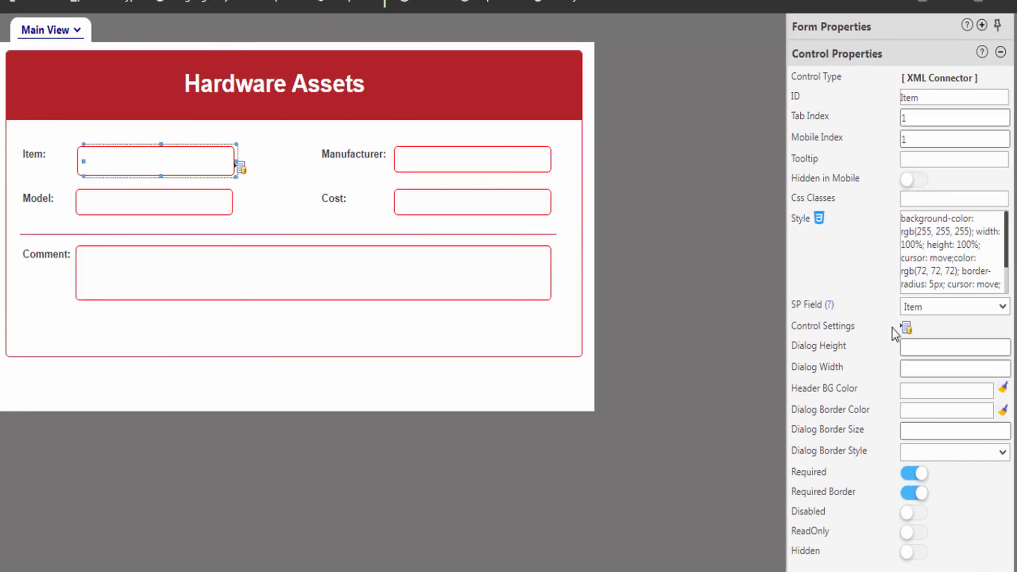
In the Item control's settings, set the query type to DropDownList and show the default caption 'Select Item..'
{"action": "left_click", "coordinate": [962, 347]}
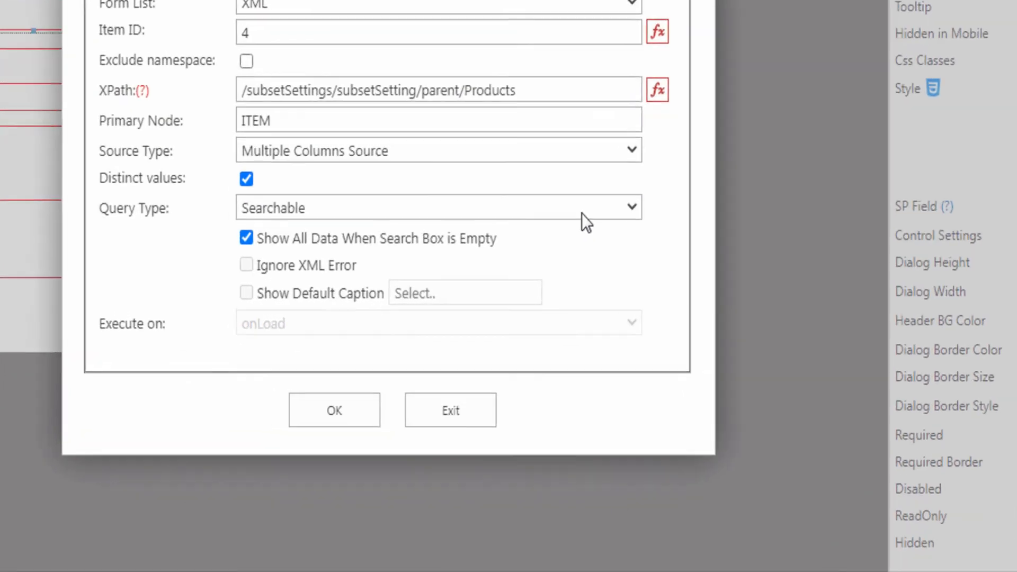
{"action": "left_click", "coordinate": [572, 199]}
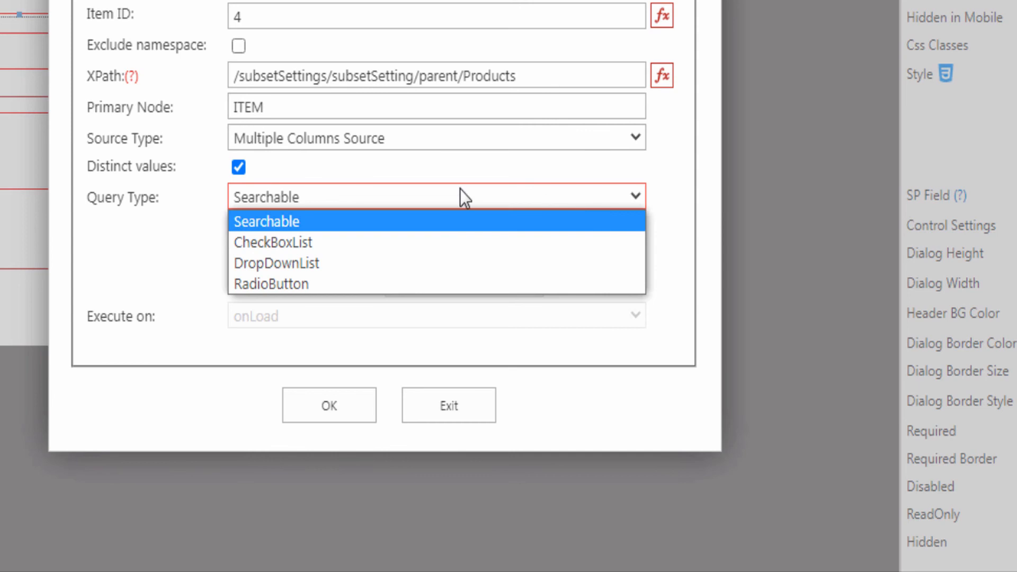
{"action": "left_click", "coordinate": [316, 264]}
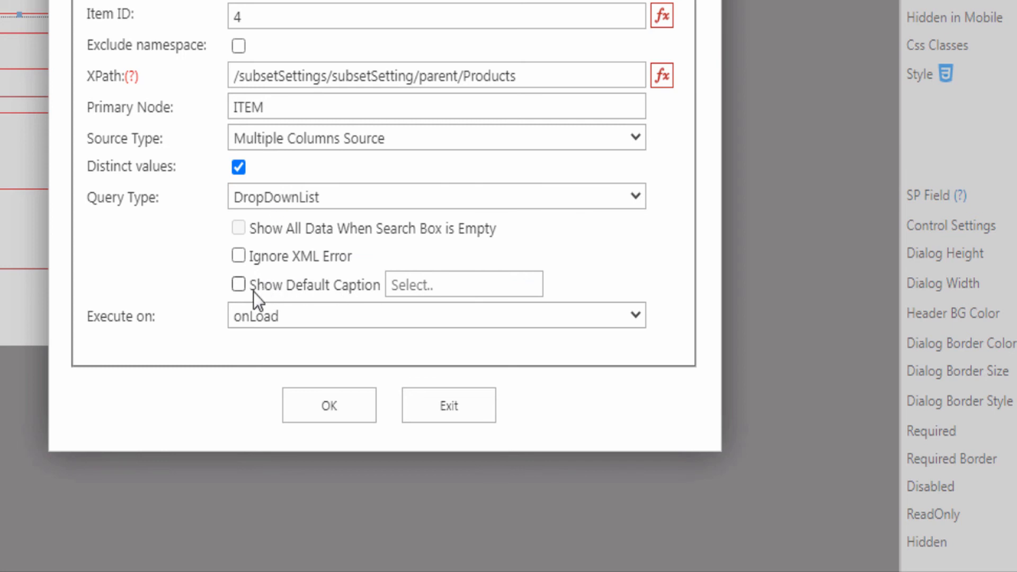
{"action": "left_click", "coordinate": [239, 285]}
{"action": "left_click", "coordinate": [393, 285]}
{"action": "type", "text": "Select Item.."}
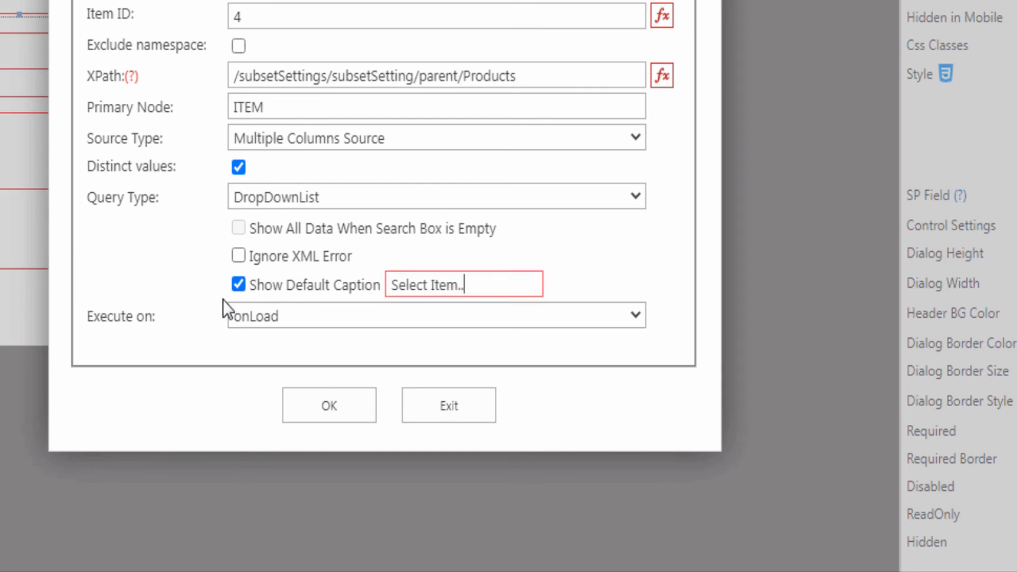
{"action": "left_click", "coordinate": [147, 328]}
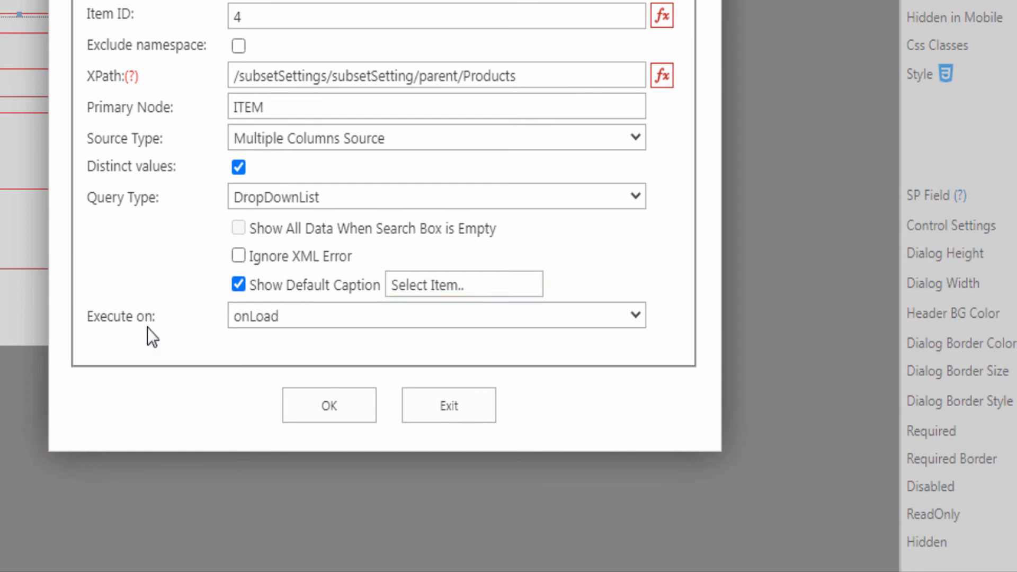
Have the query execute on onLoad and apply the Item control's settings
{"action": "left_click", "coordinate": [250, 317]}
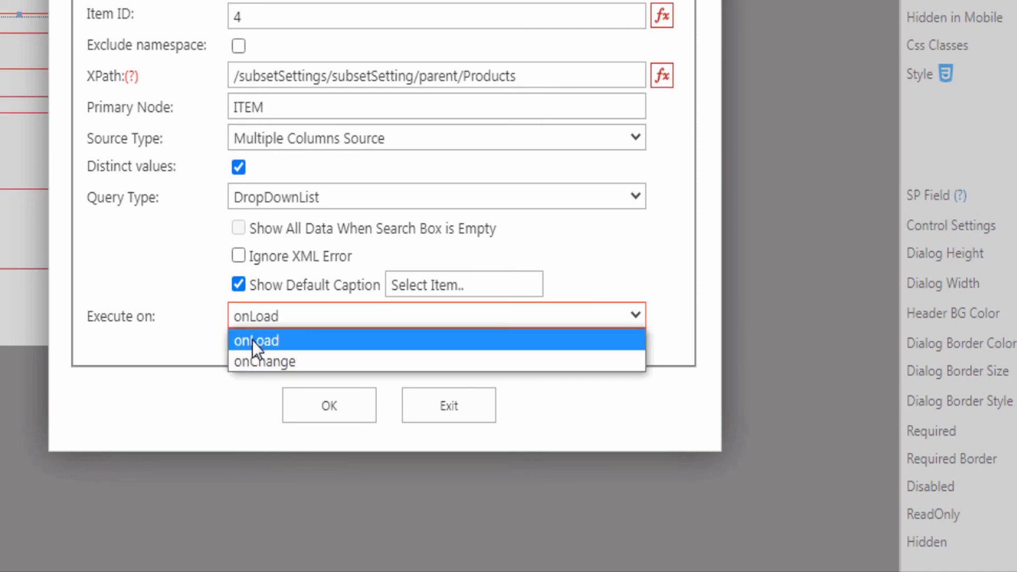
{"action": "left_click", "coordinate": [252, 341]}
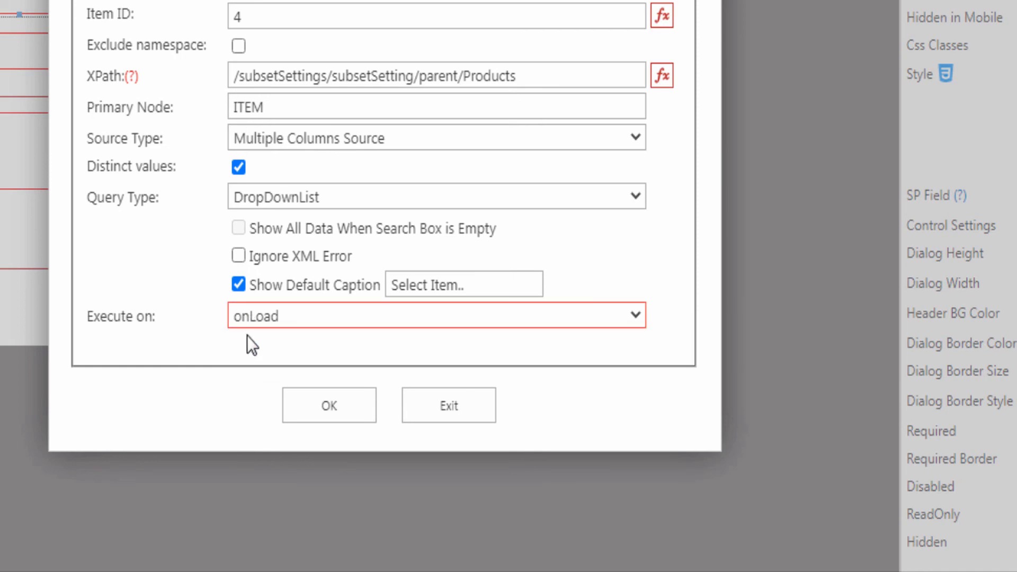
{"action": "left_click", "coordinate": [327, 411]}
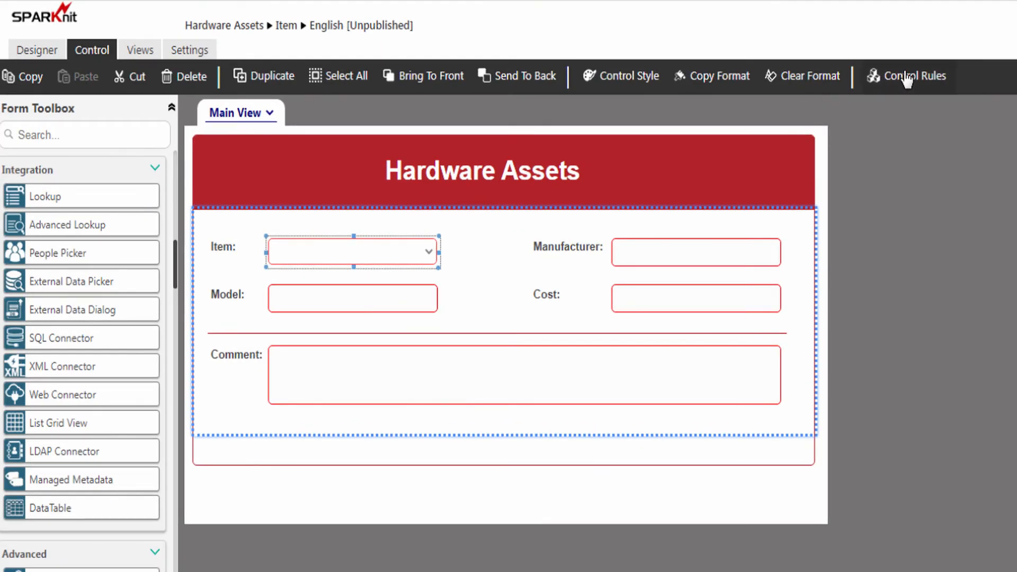
Open the Item control's QueryRule1 to review its condition and action, and close the rules
{"action": "left_click", "coordinate": [907, 76]}
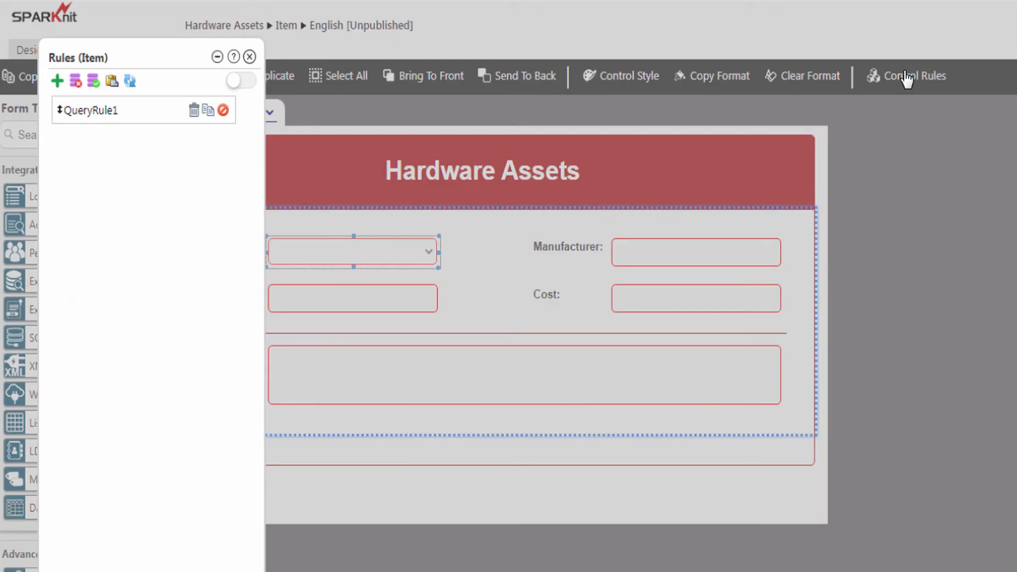
{"action": "left_click", "coordinate": [85, 111]}
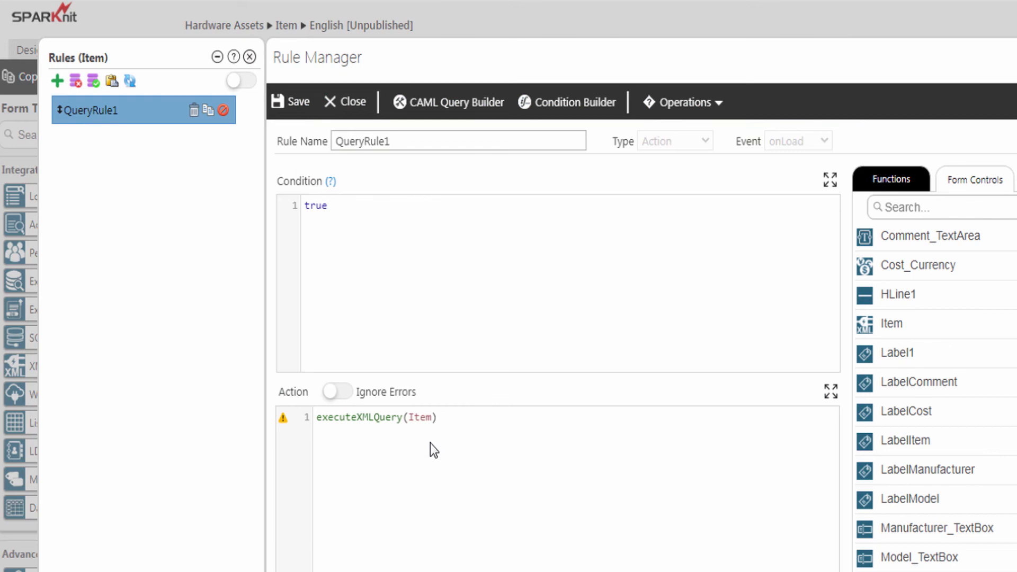
{"action": "left_click", "coordinate": [345, 102]}
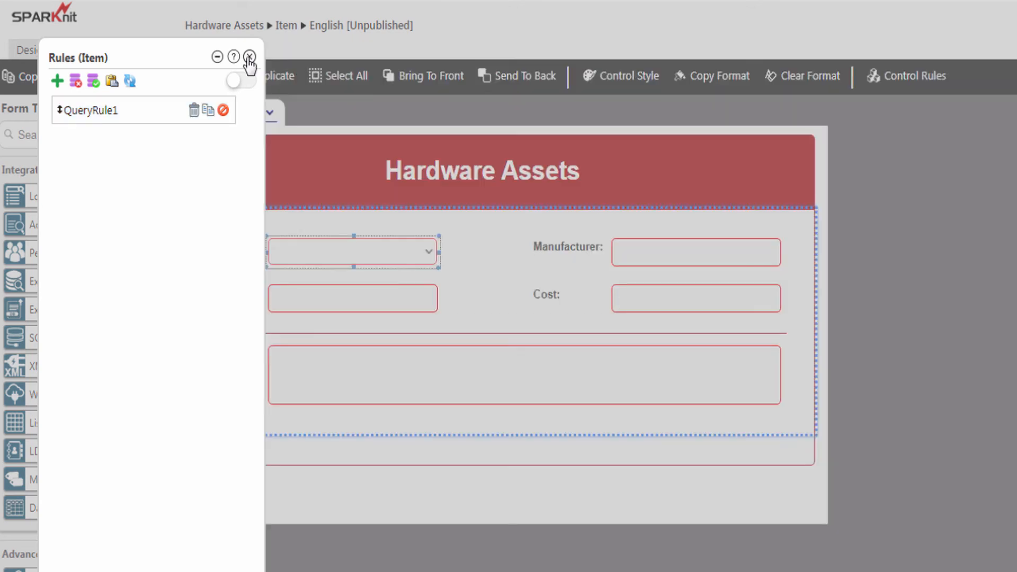
{"action": "left_click", "coordinate": [249, 57]}
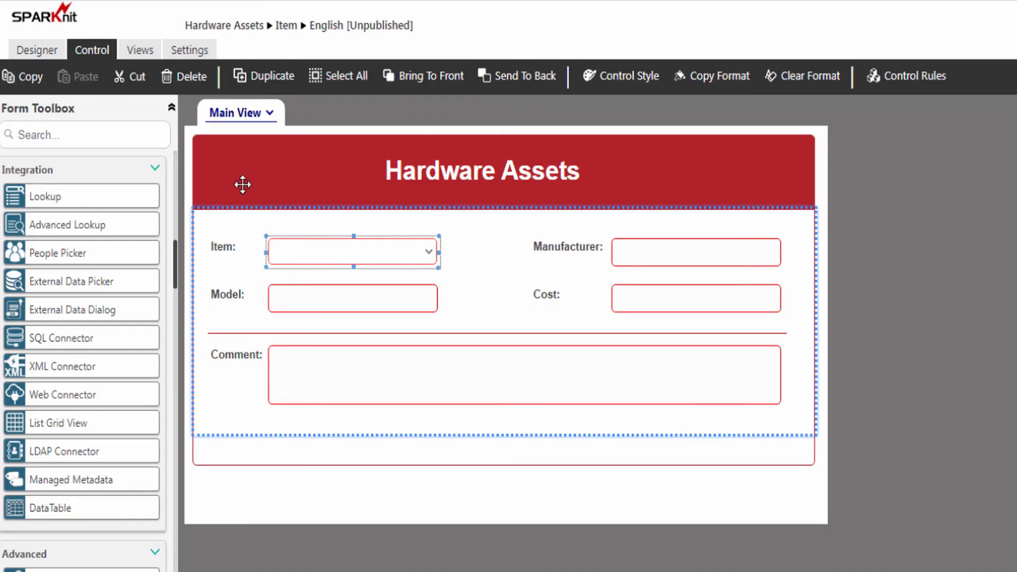
Preview the form, choose Asus Motherboard PC in the Item dropdown to test the other controls, and close the preview
{"action": "left_click", "coordinate": [36, 50]}
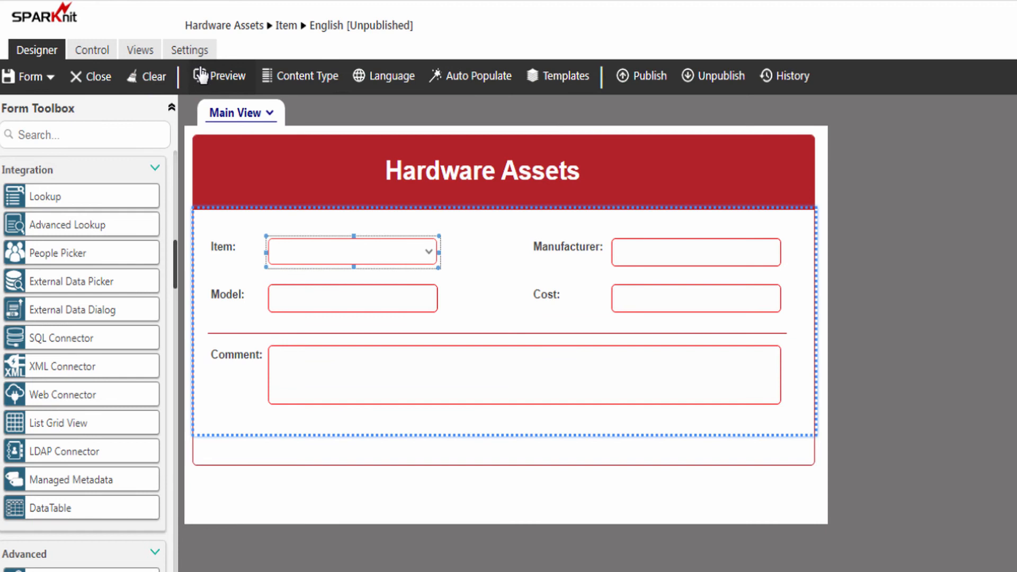
{"action": "left_click", "coordinate": [224, 78]}
{"action": "left_click", "coordinate": [267, 227]}
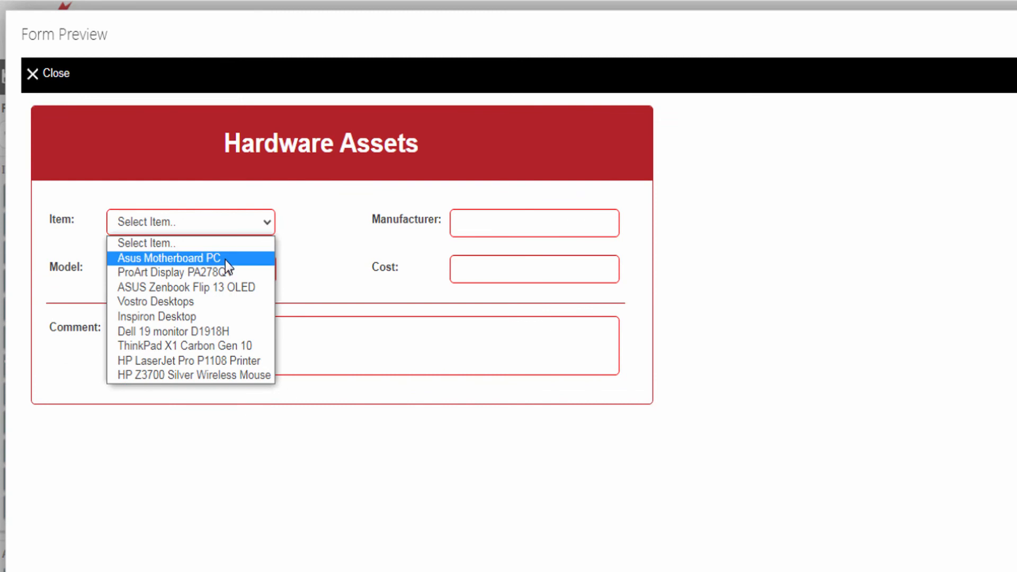
{"action": "left_click", "coordinate": [170, 262]}
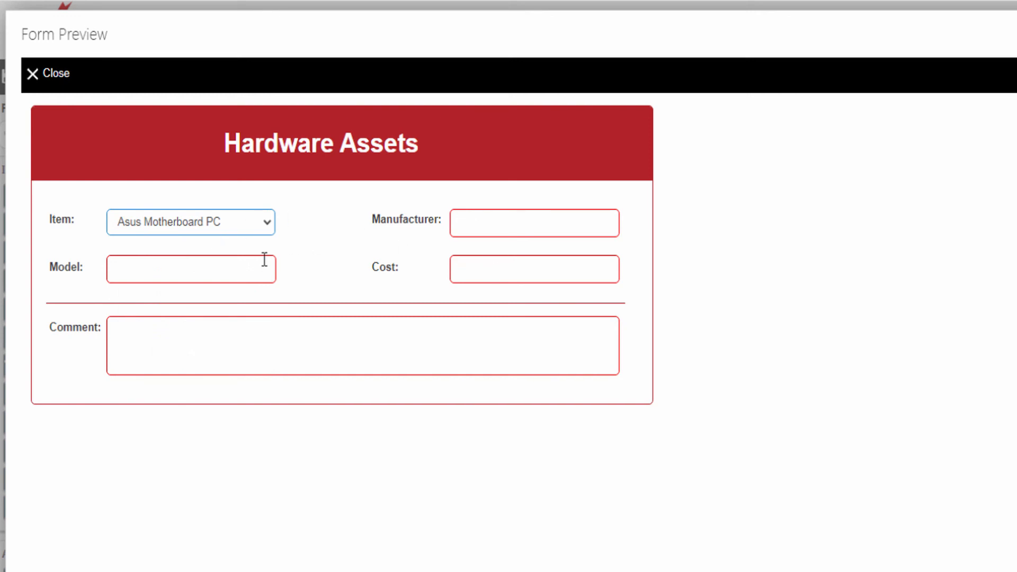
{"action": "left_click", "coordinate": [56, 75]}
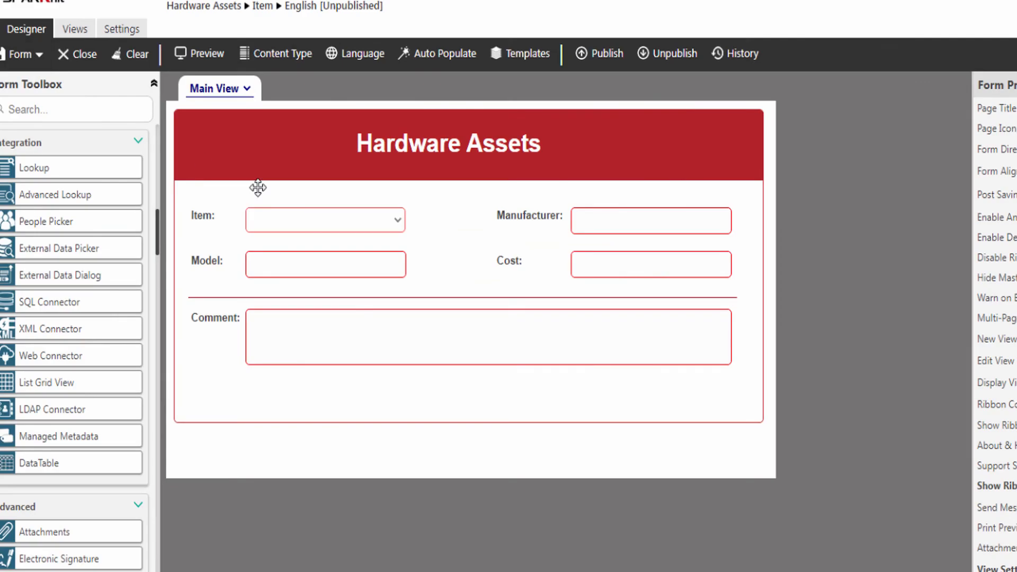
Add a new rule to the Item control and name it getXMLData
{"action": "left_click", "coordinate": [315, 221]}
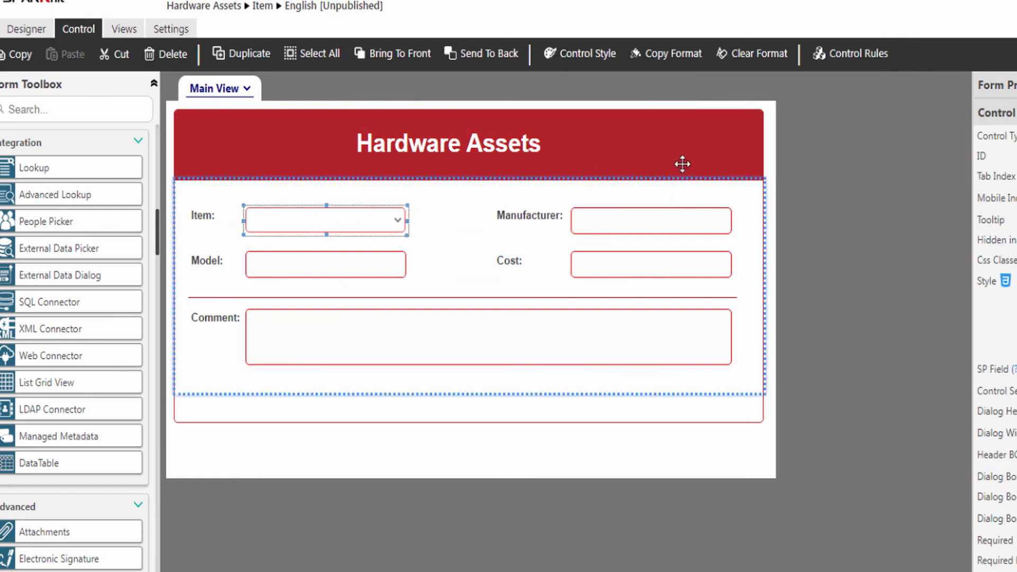
{"action": "left_click", "coordinate": [850, 58]}
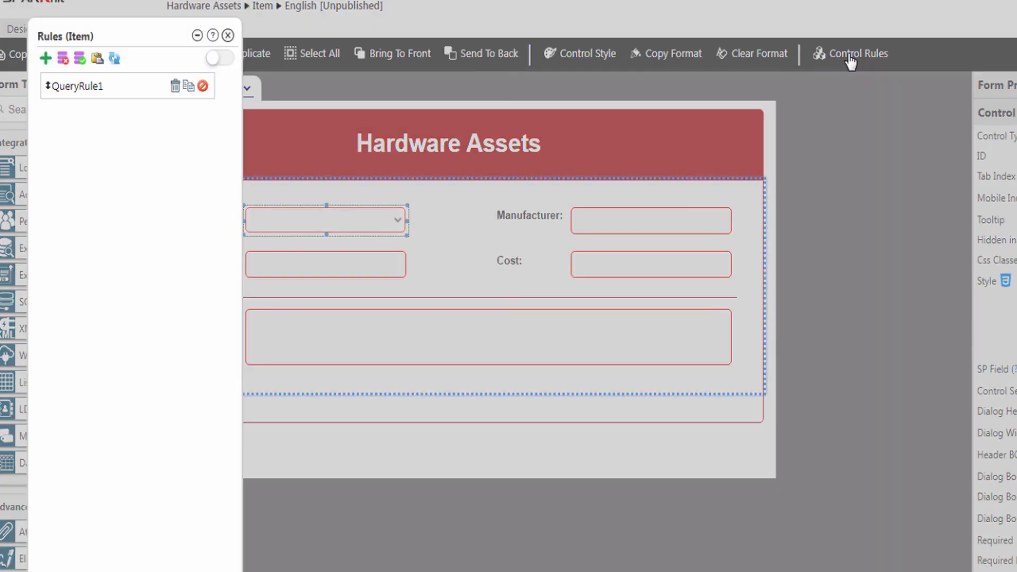
{"action": "left_click", "coordinate": [45, 57]}
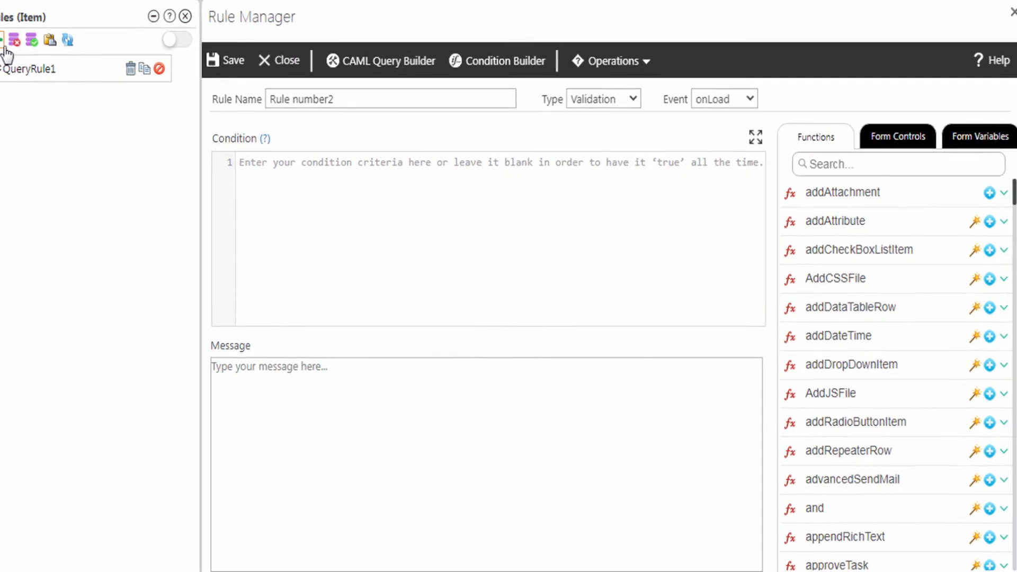
{"action": "double_click", "coordinate": [251, 62]}
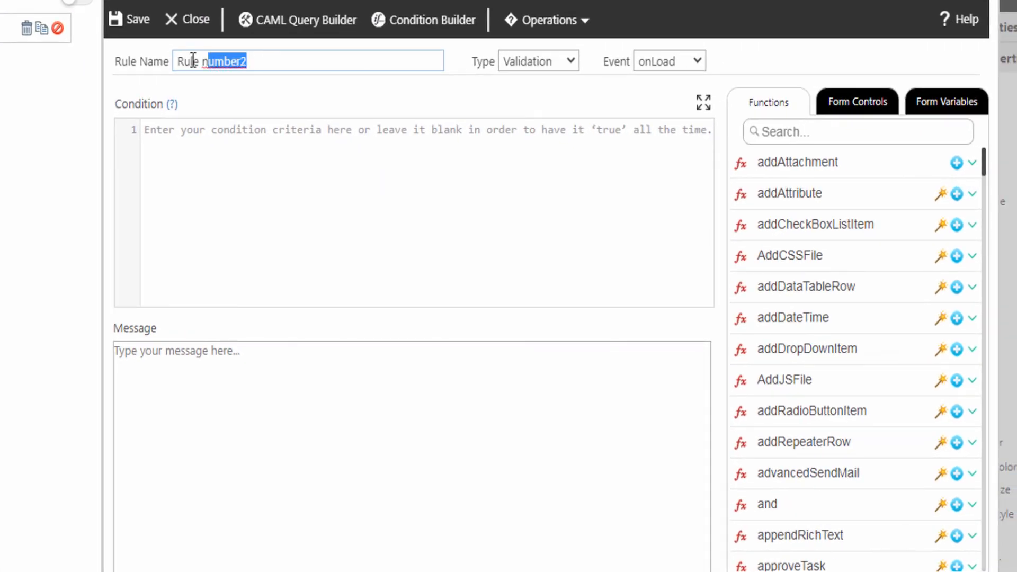
{"action": "key", "text": "ctrl+a"}
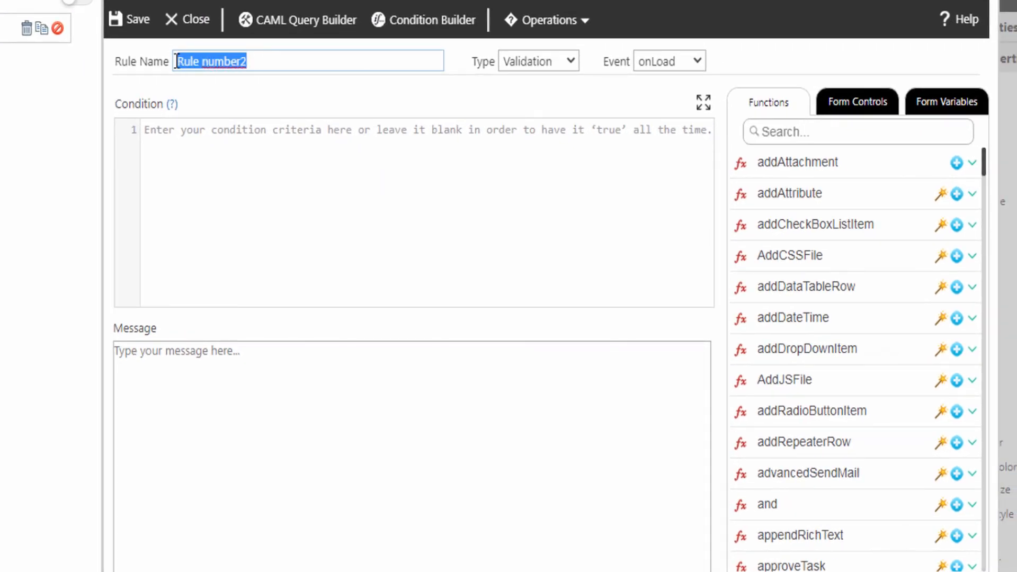
{"action": "type", "text": "getXMLData"}
Set the rule's type to Action and its event to onChange, executing only when triggered on this control
{"action": "left_click", "coordinate": [504, 62]}
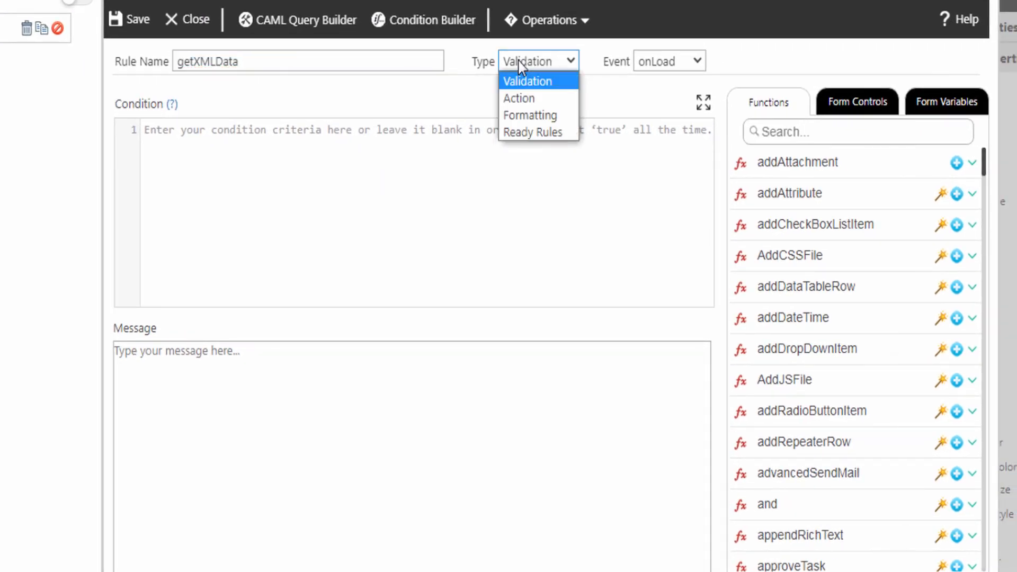
{"action": "left_click", "coordinate": [520, 98]}
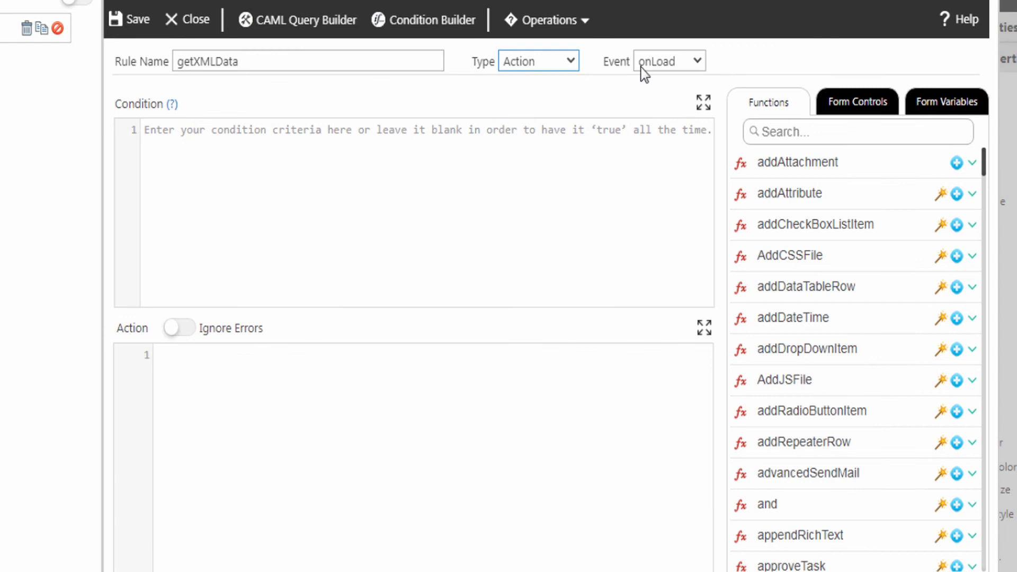
{"action": "left_click", "coordinate": [656, 65]}
{"action": "left_click", "coordinate": [662, 115]}
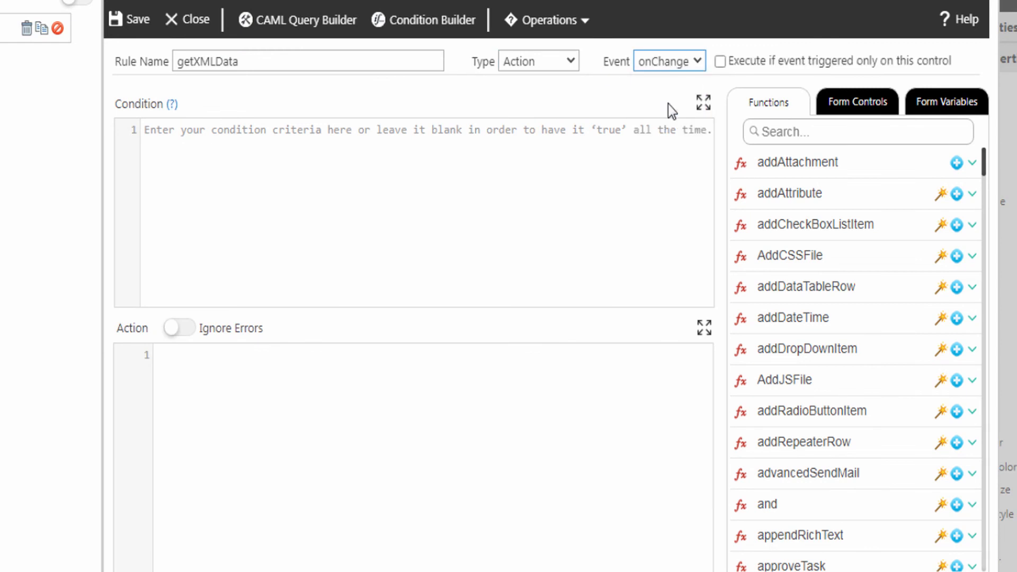
{"action": "left_click", "coordinate": [721, 62]}
Set the rule's condition to Item != ''
{"action": "left_click", "coordinate": [857, 104]}
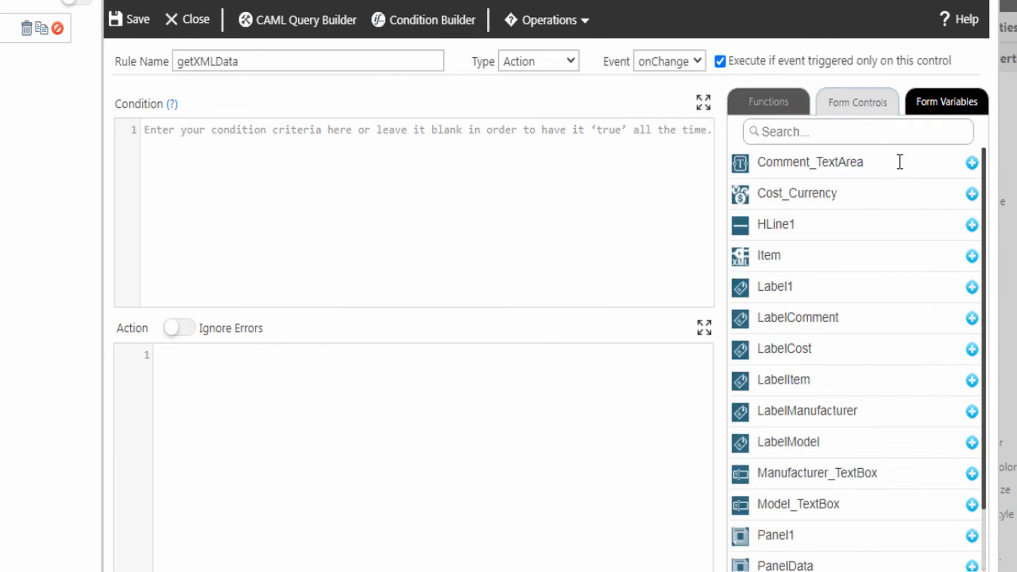
{"action": "left_click", "coordinate": [972, 257]}
{"action": "type", "text": "!= ''"}
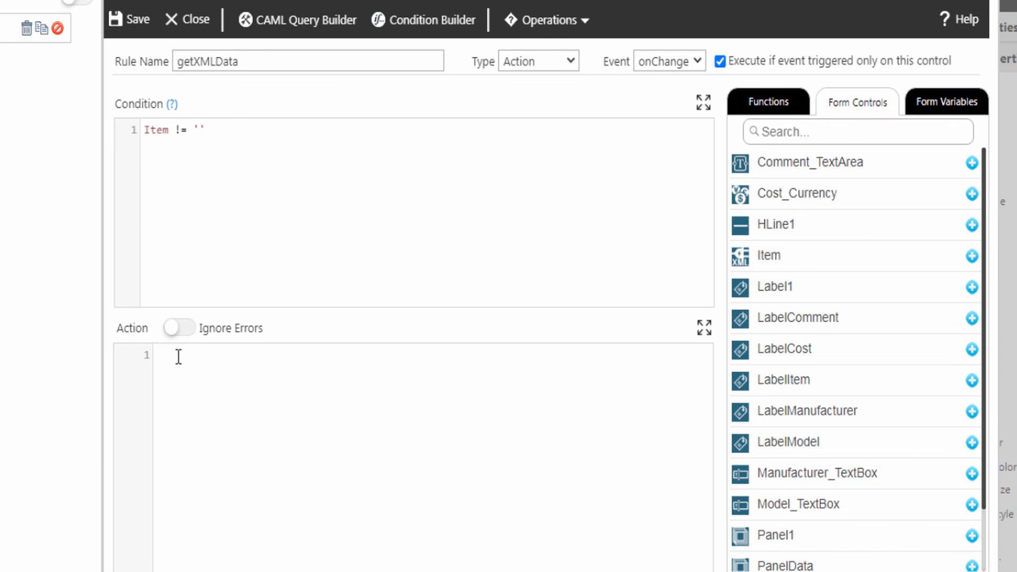
Find the setValue function, review its format and description, and insert it into the rule's action
{"action": "left_click", "coordinate": [163, 354]}
{"action": "left_click", "coordinate": [766, 105]}
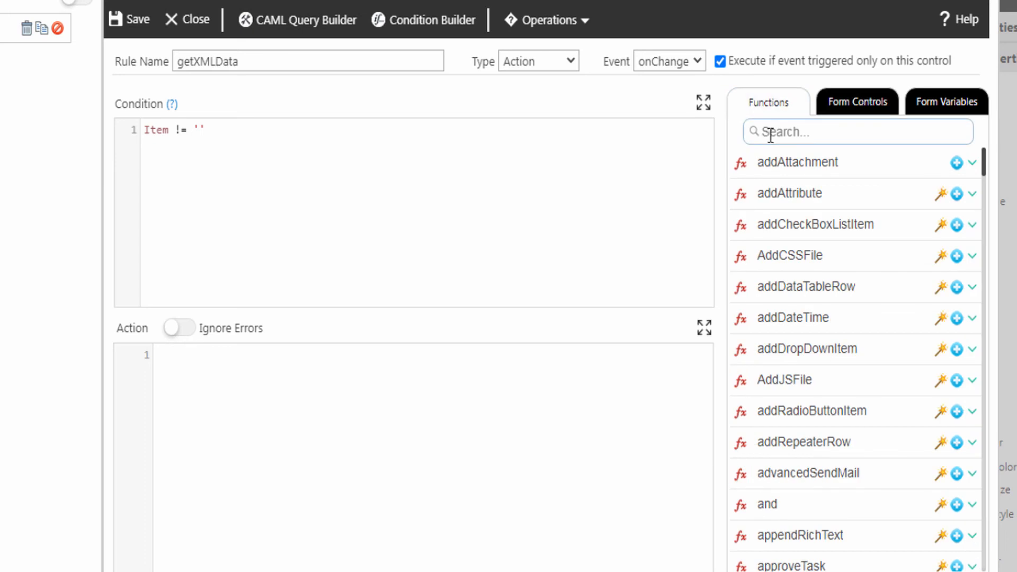
{"action": "left_click", "coordinate": [770, 132]}
{"action": "type", "text": "setValue"}
{"action": "left_click", "coordinate": [973, 165]}
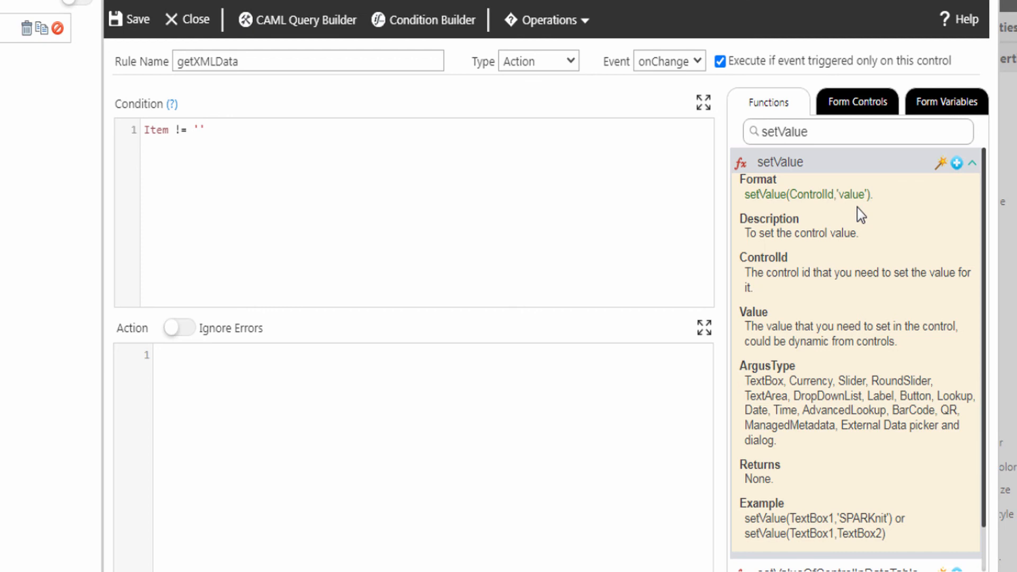
{"action": "left_click", "coordinate": [957, 167]}
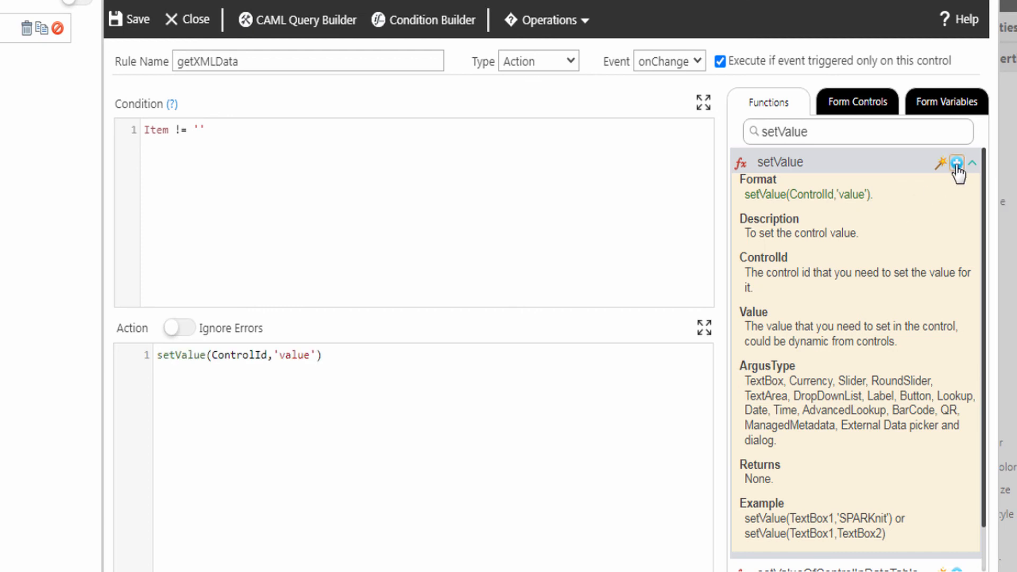
Replace the ControlId argument of setValue with the Manufacturer_TextBox control
{"action": "double_click", "coordinate": [232, 356]}
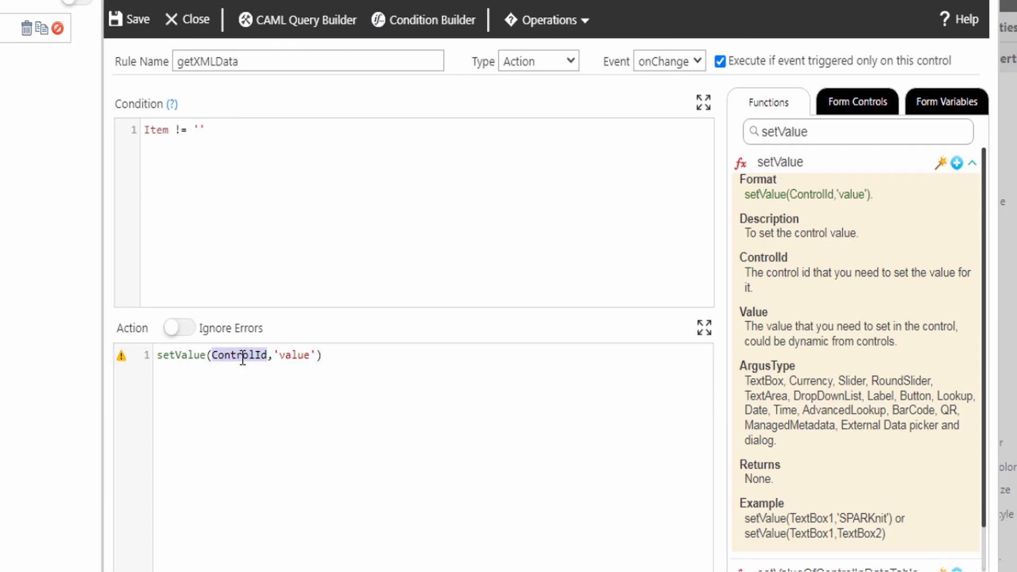
{"action": "left_click", "coordinate": [864, 109]}
{"action": "left_click", "coordinate": [972, 474]}
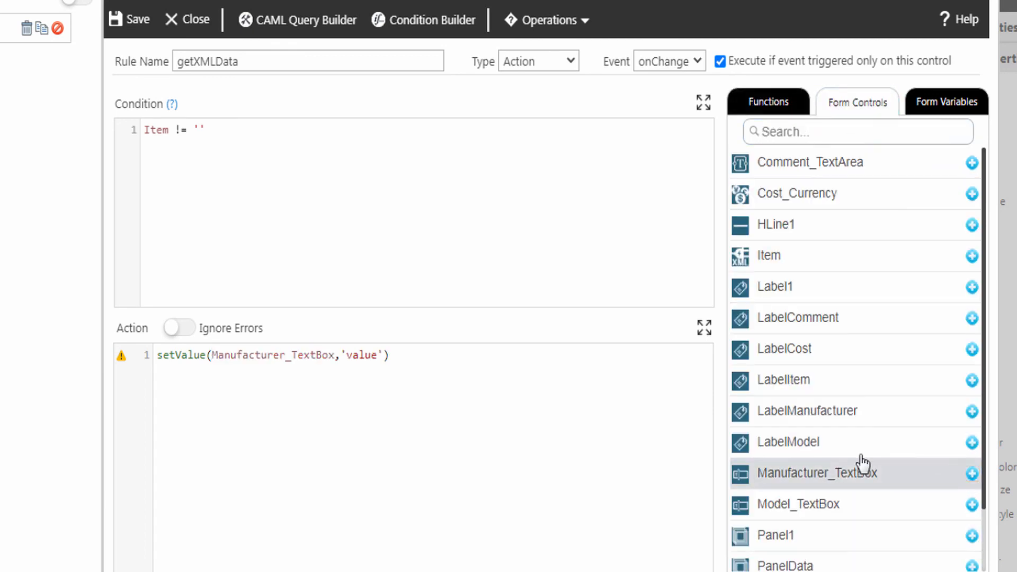
Find the getXMLData function, review its format and description, and insert it in place of setValue's 'value' argument
{"action": "left_click_drag", "start_coordinate": [383, 355], "coordinate": [343, 356]}
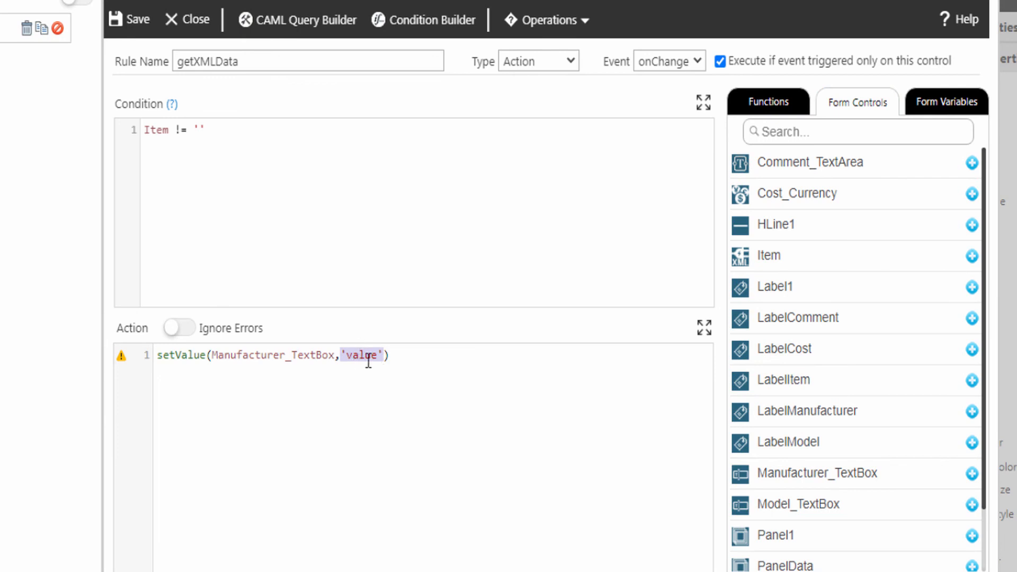
{"action": "left_click", "coordinate": [766, 106]}
{"action": "left_click_drag", "start_coordinate": [825, 130], "coordinate": [750, 130]}
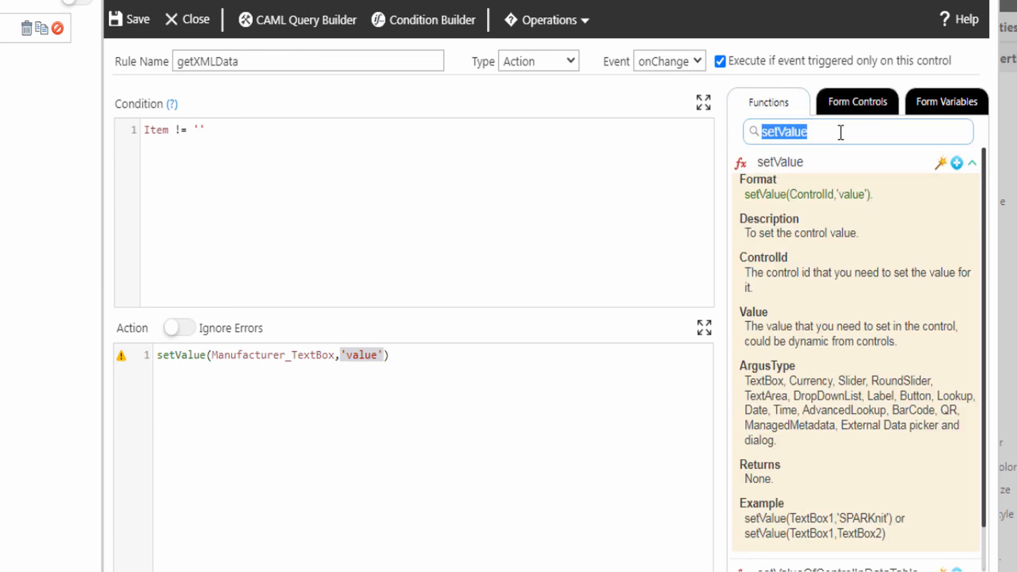
{"action": "type", "text": "getXMLData"}
{"action": "left_click", "coordinate": [973, 164]}
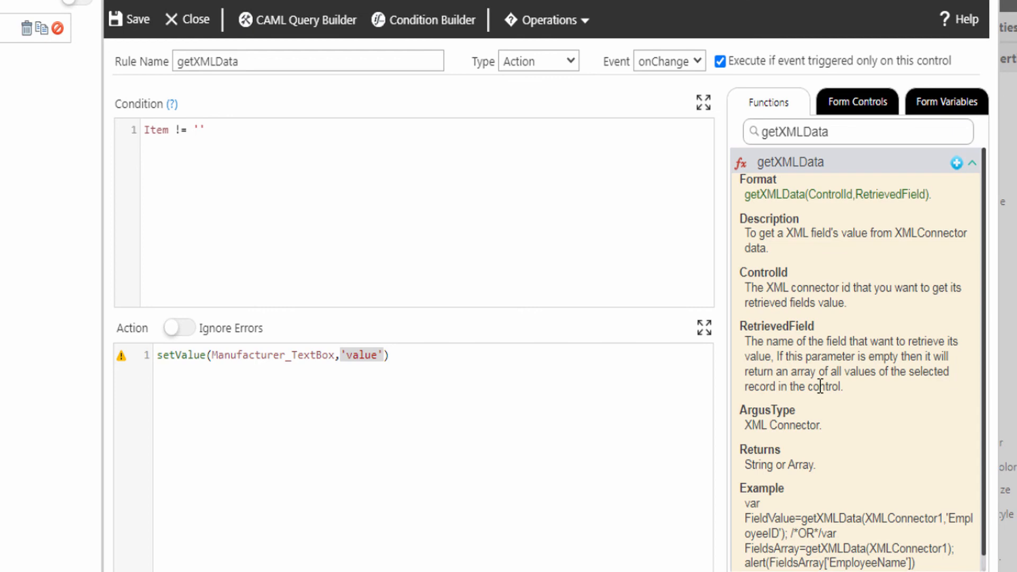
{"action": "left_click", "coordinate": [957, 163]}
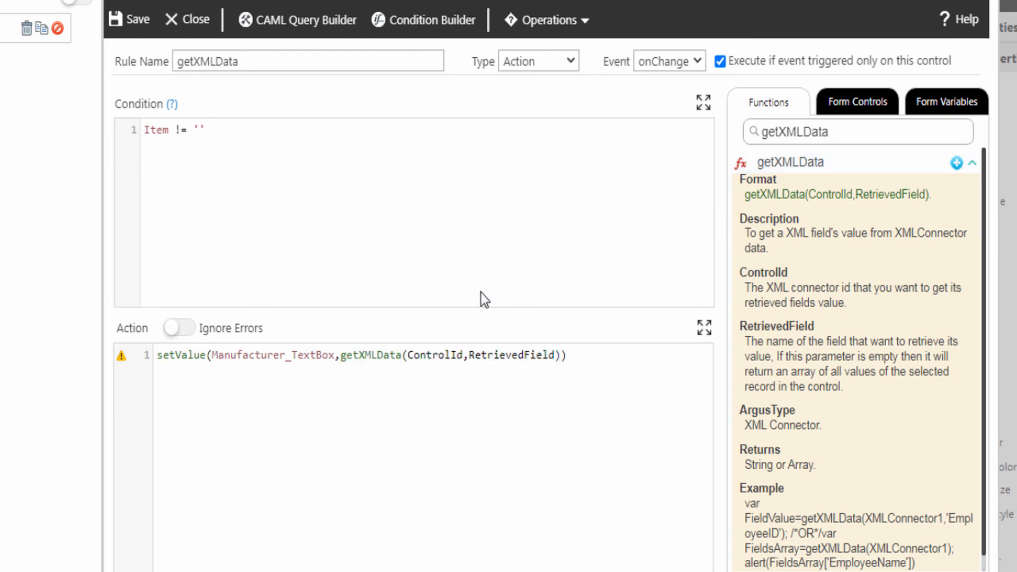
Set getXMLData's arguments to the Item control and 'MANUFACTURER', and end the statement with a semicolon and a new line
{"action": "double_click", "coordinate": [438, 354]}
{"action": "left_click", "coordinate": [855, 104]}
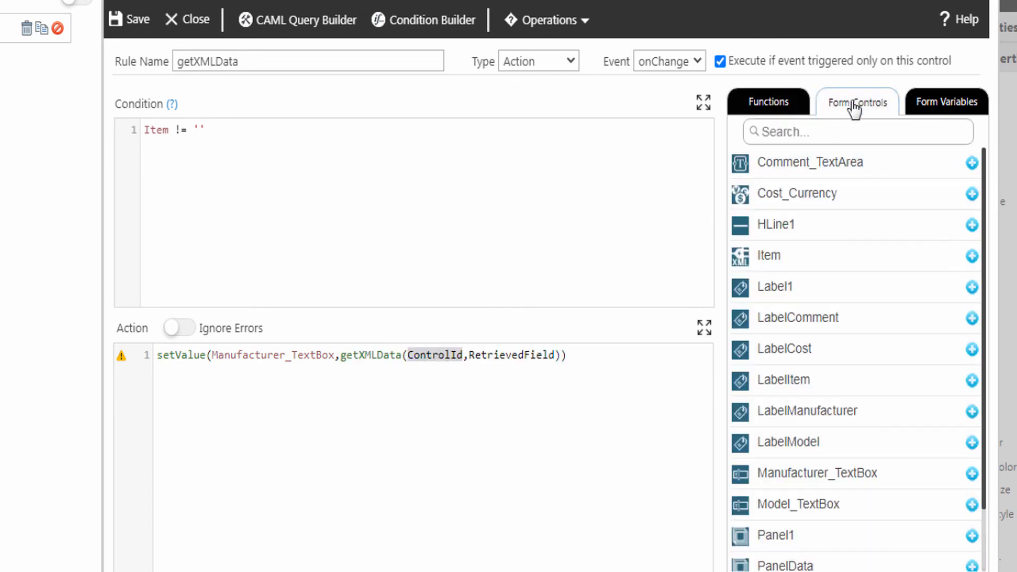
{"action": "left_click", "coordinate": [971, 257]}
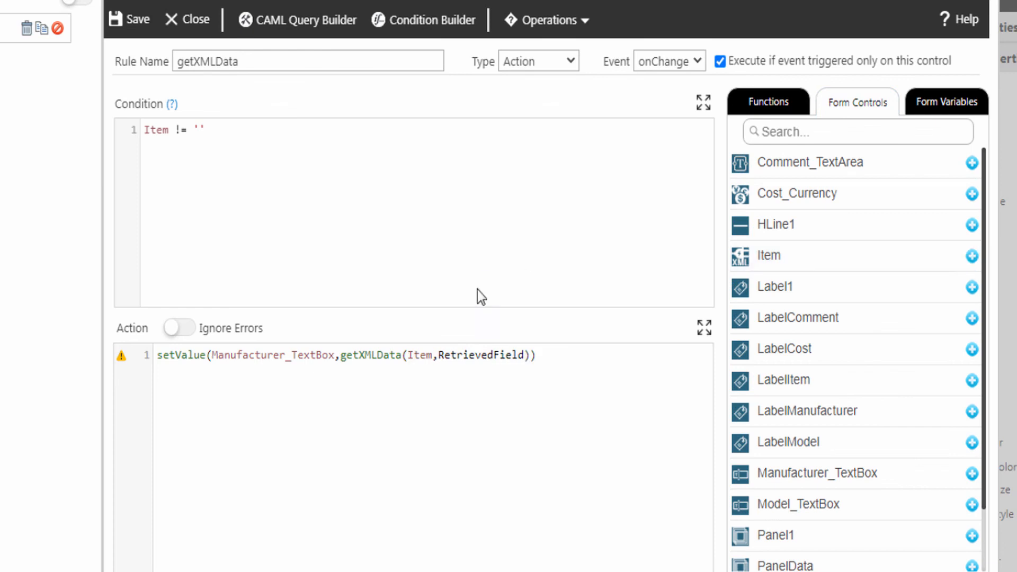
{"action": "double_click", "coordinate": [469, 354]}
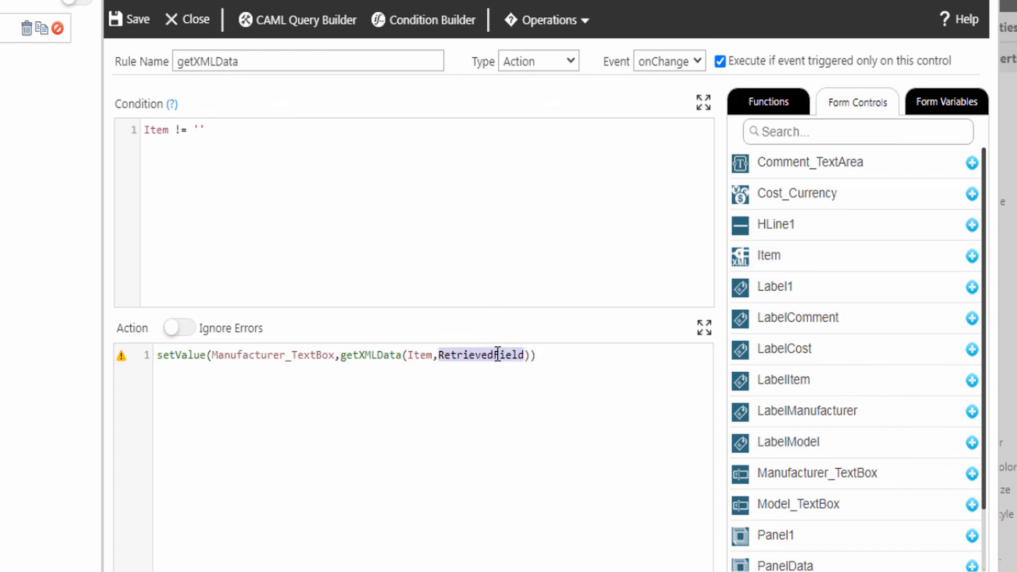
{"action": "type", "text": "'MANUFACTURER'"}
{"action": "left_click", "coordinate": [539, 353]}
{"action": "type", "text": ";"}
{"action": "key", "text": "Return"}
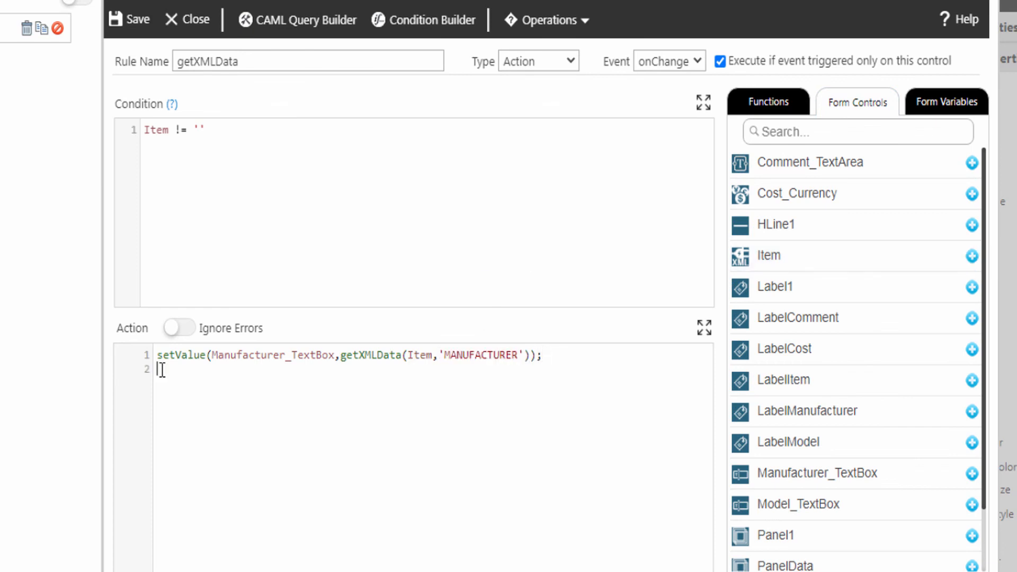
Add setValue statements filling Model_TextBox from Item's 'MODEL' and Cost_Currency from its 'COST', and save the rule
{"action": "type", "text": "setValue(Model_TextBox,getXMLData(Item,'MODEL'));"}
{"action": "key", "text": "Return"}
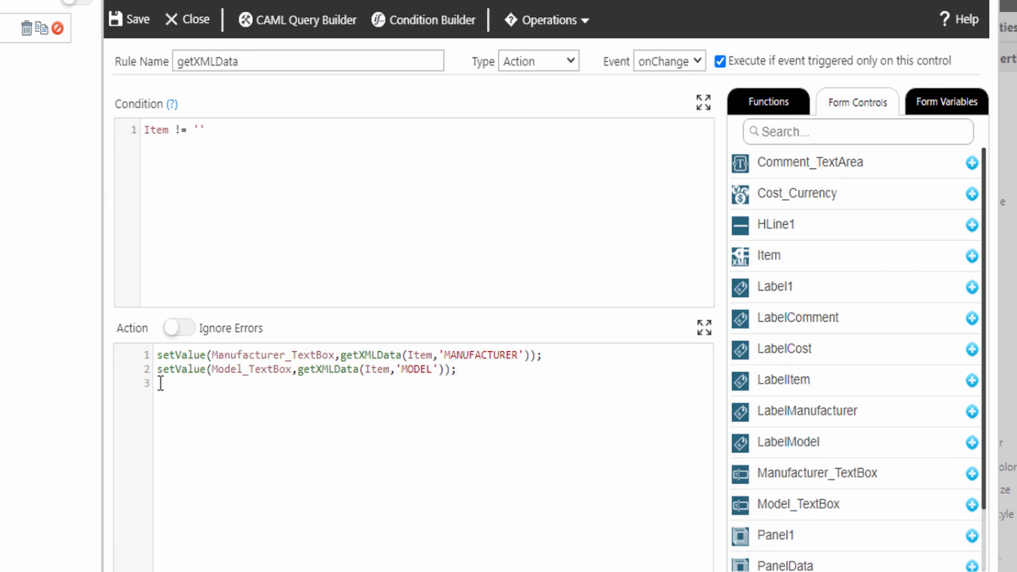
{"action": "type", "text": "setValue(Cost_Currency,getXMLData(Item,'COST'));"}
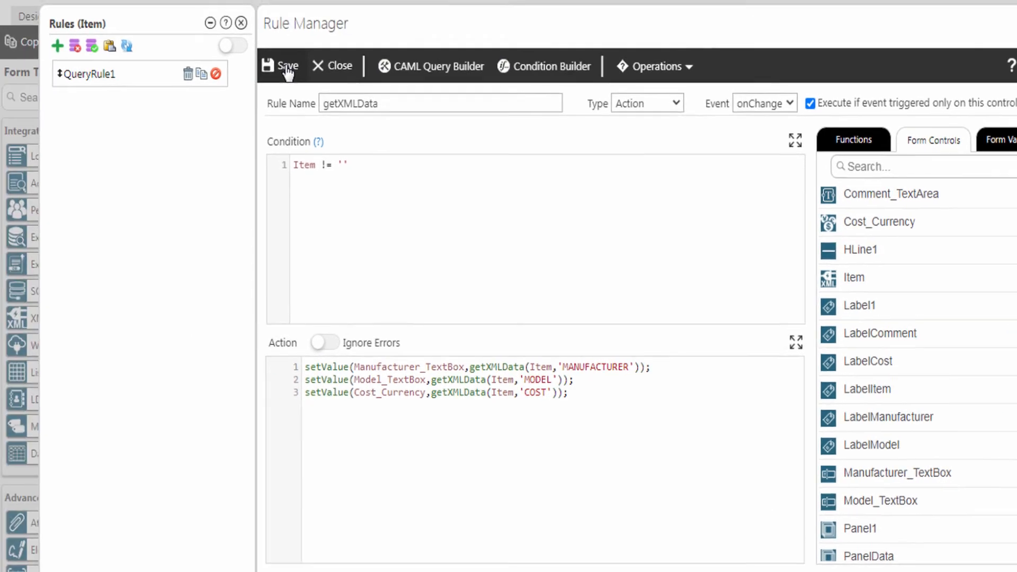
{"action": "left_click", "coordinate": [287, 66]}
{"action": "left_click", "coordinate": [241, 23]}
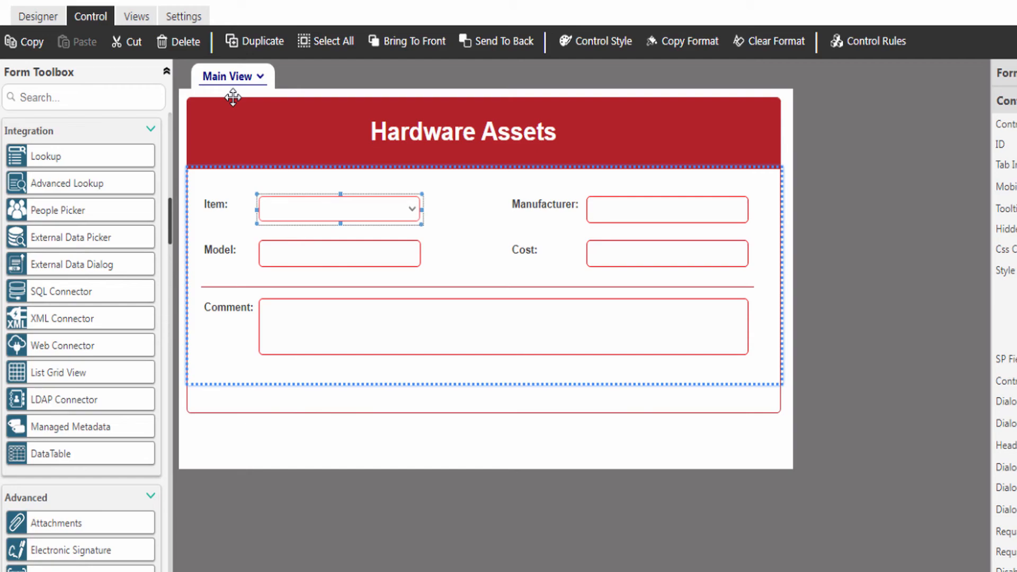
Preview the Hardware Assets form and choose Inspiron Desktop as the item to test the rule
{"action": "left_click", "coordinate": [46, 20]}
{"action": "left_click", "coordinate": [218, 46]}
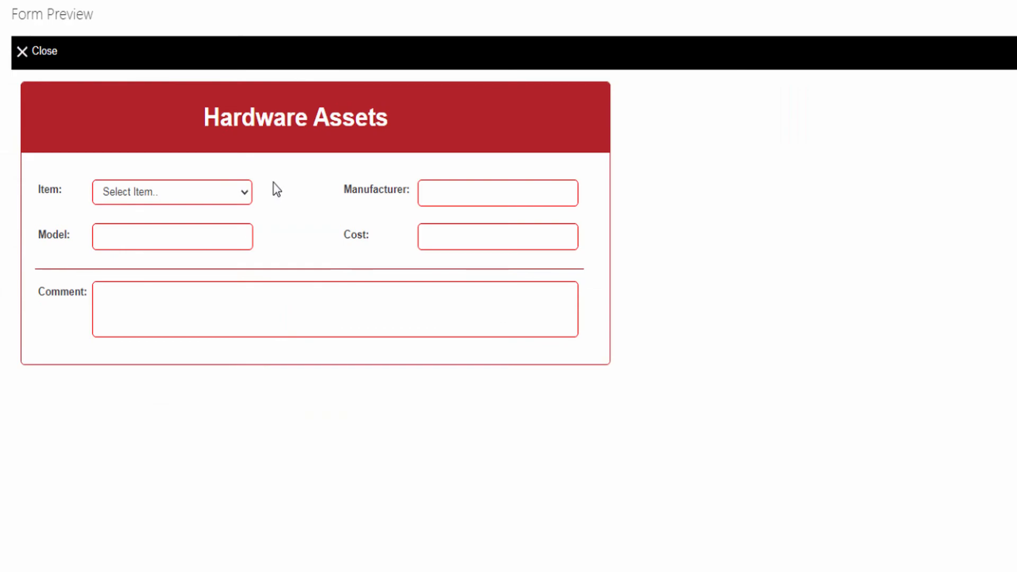
{"action": "left_click", "coordinate": [210, 192]}
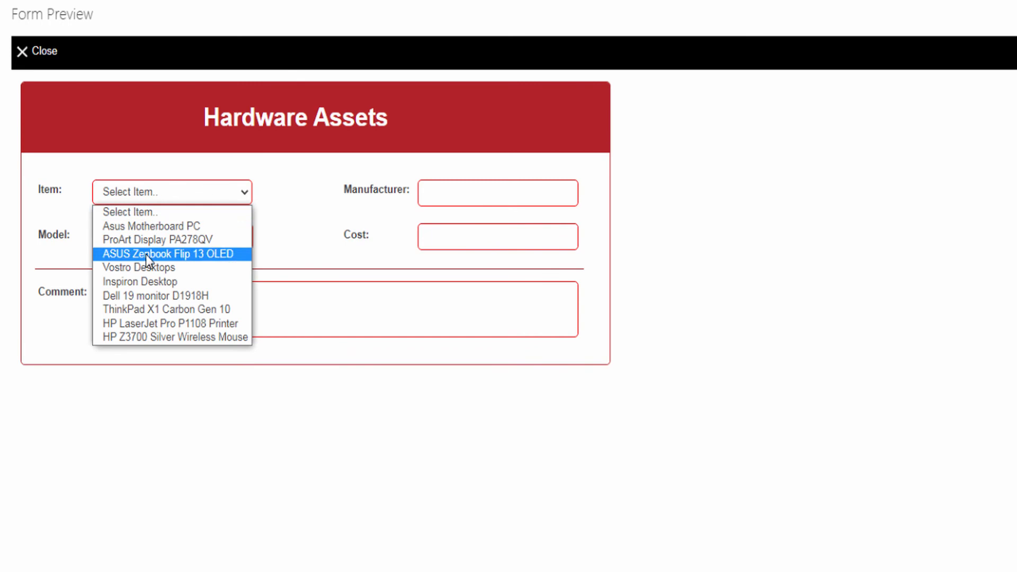
{"action": "left_click", "coordinate": [144, 280]}
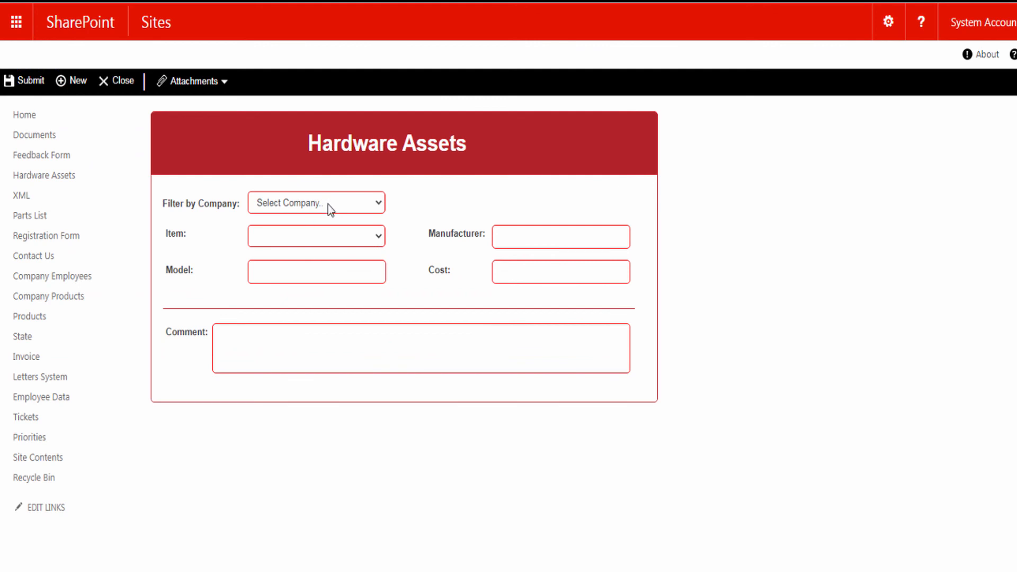
On the finished example form, filter by the company ASUS and choose Asus Motherboard PC as the item
{"action": "left_click", "coordinate": [328, 203]}
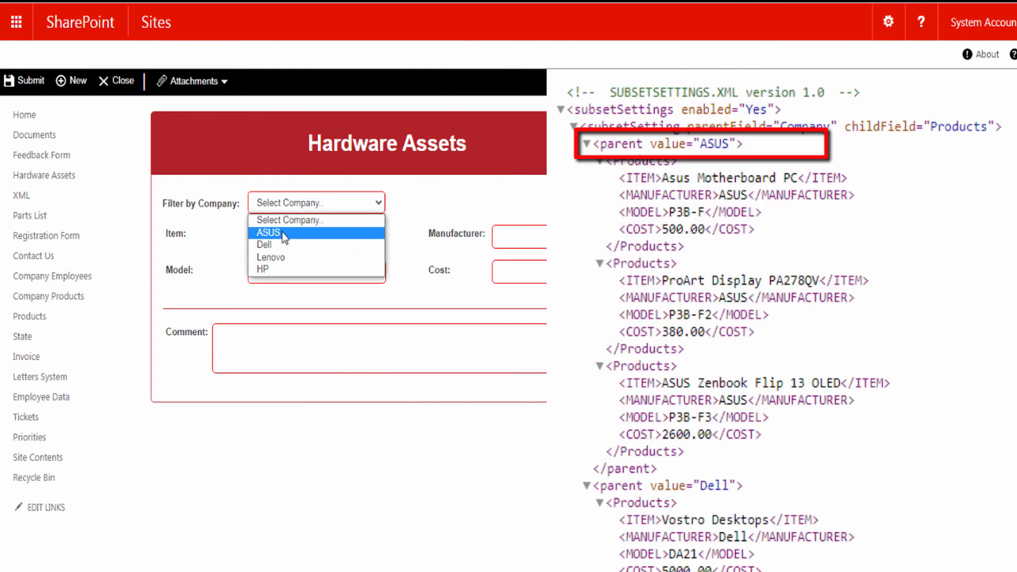
{"action": "left_click", "coordinate": [283, 234]}
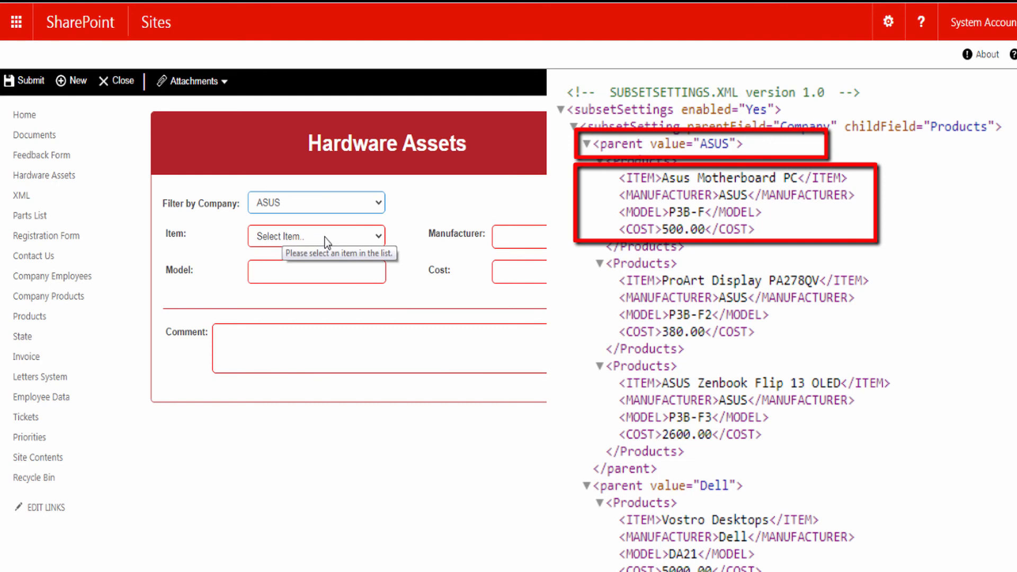
{"action": "left_click", "coordinate": [288, 235]}
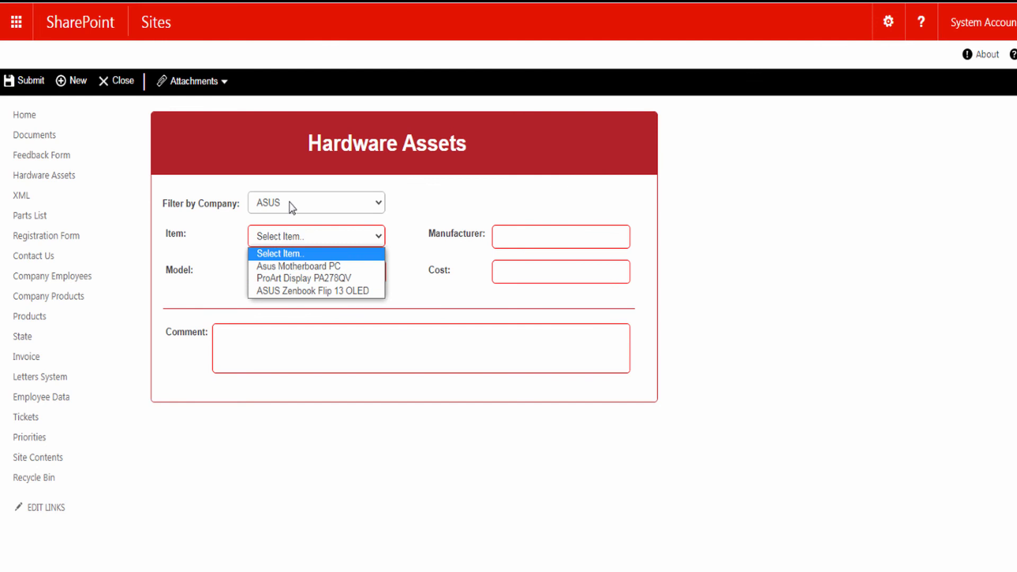
{"action": "left_click", "coordinate": [269, 265]}
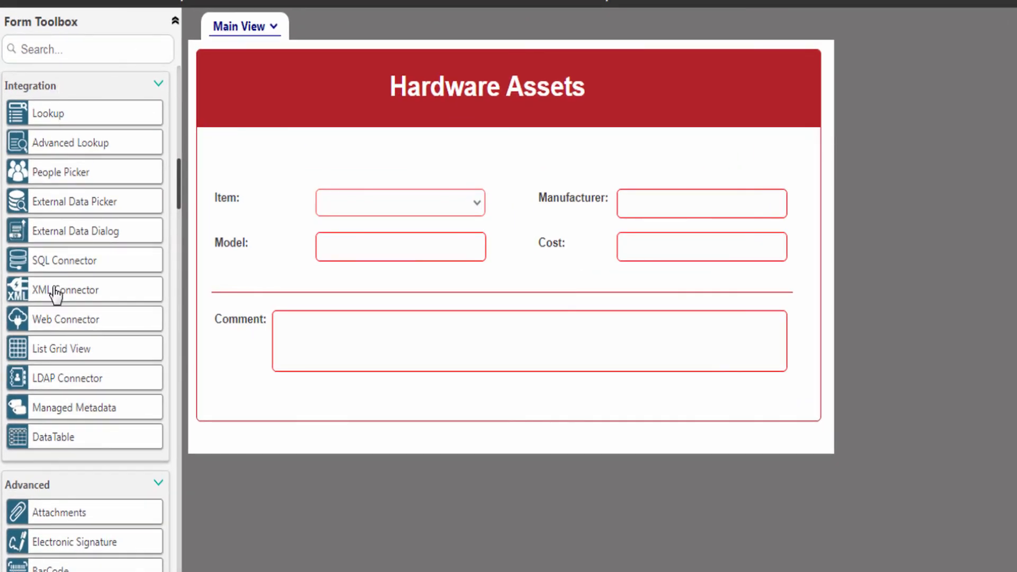
Place a new XML Connector above the Item control for Filter by Company and set its ID to CompanyXMLConnector
{"action": "left_click_drag", "start_coordinate": [54, 291], "coordinate": [393, 168]}
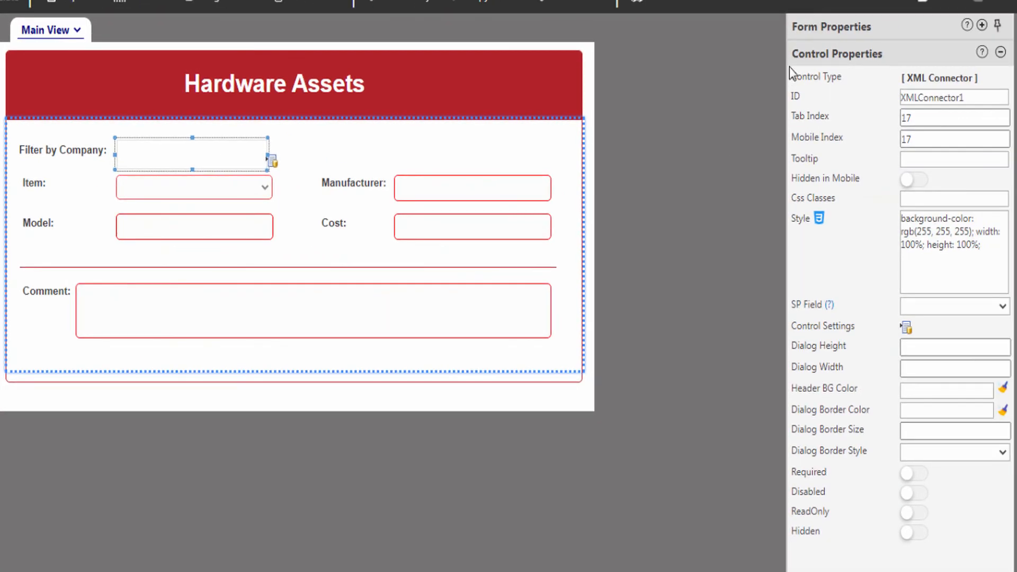
{"action": "left_click_drag", "start_coordinate": [981, 102], "coordinate": [888, 106]}
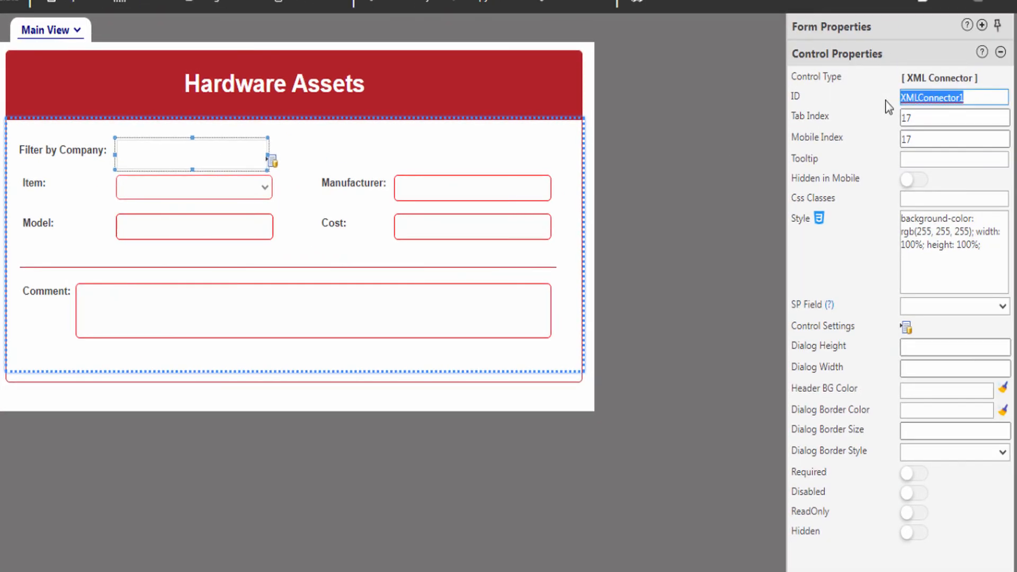
{"action": "type", "text": "CompanyXMLConnector"}
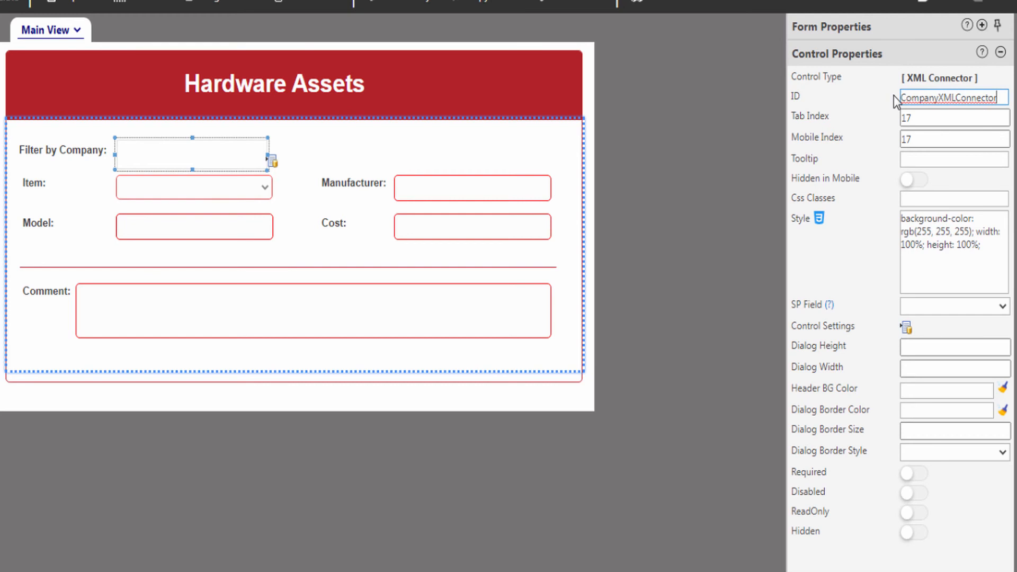
{"action": "left_click", "coordinate": [895, 96]}
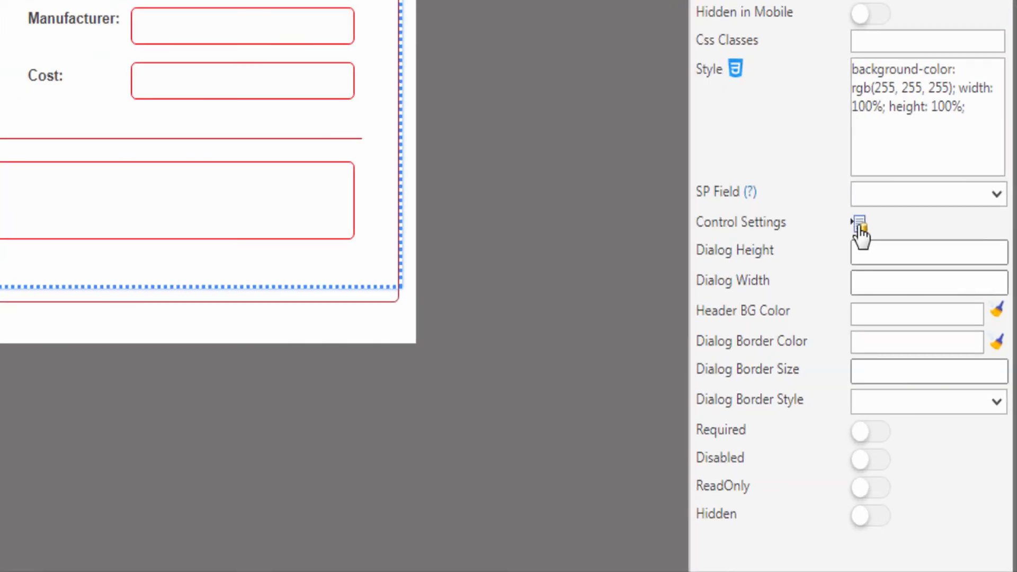
Source the company connector's data from a Library XML File, pasting the site path, choosing the form list and setting Item ID to 4
{"action": "left_click", "coordinate": [860, 227]}
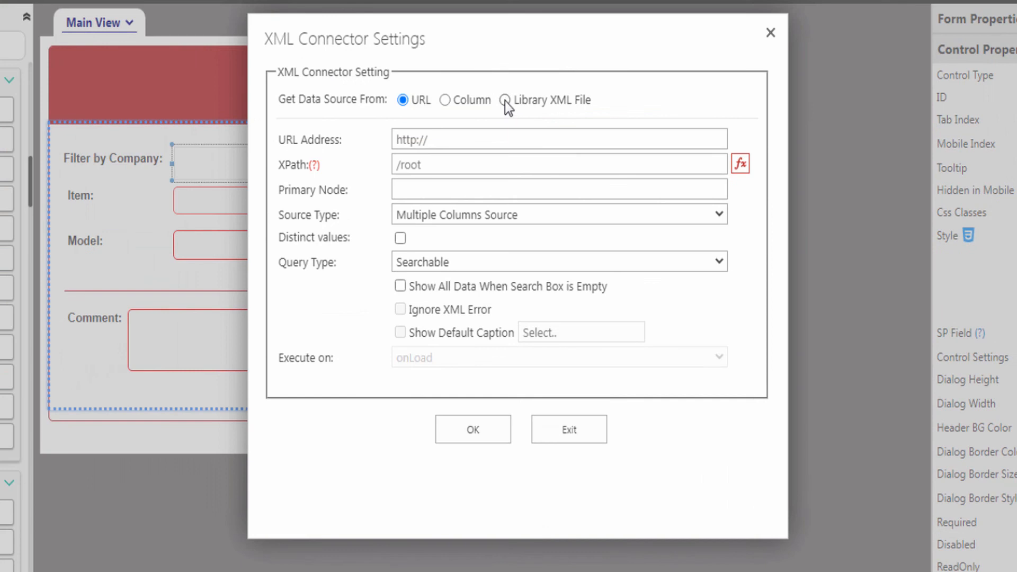
{"action": "left_click", "coordinate": [505, 100]}
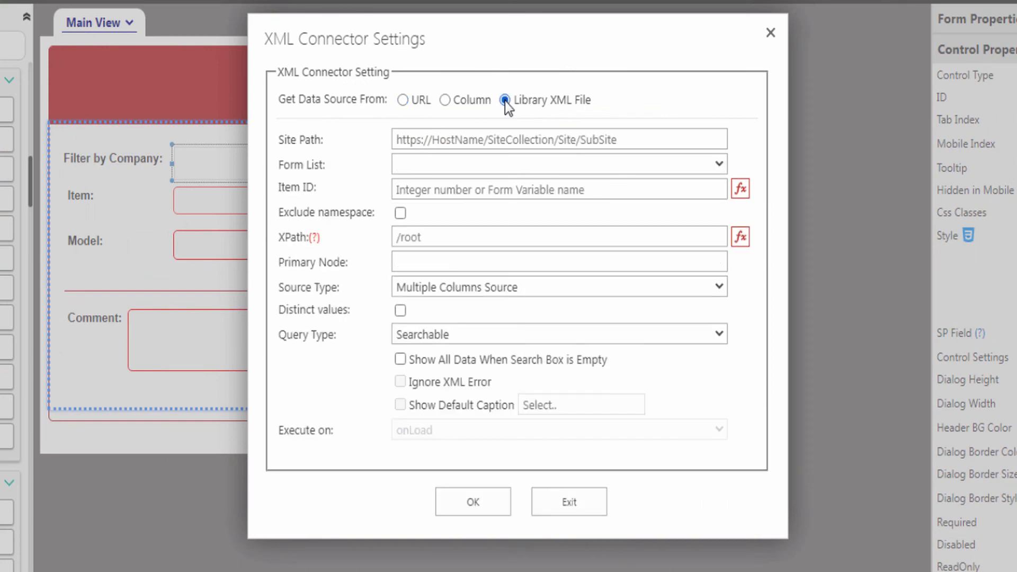
{"action": "left_click", "coordinate": [445, 141]}
{"action": "key", "text": "ctrl+v"}
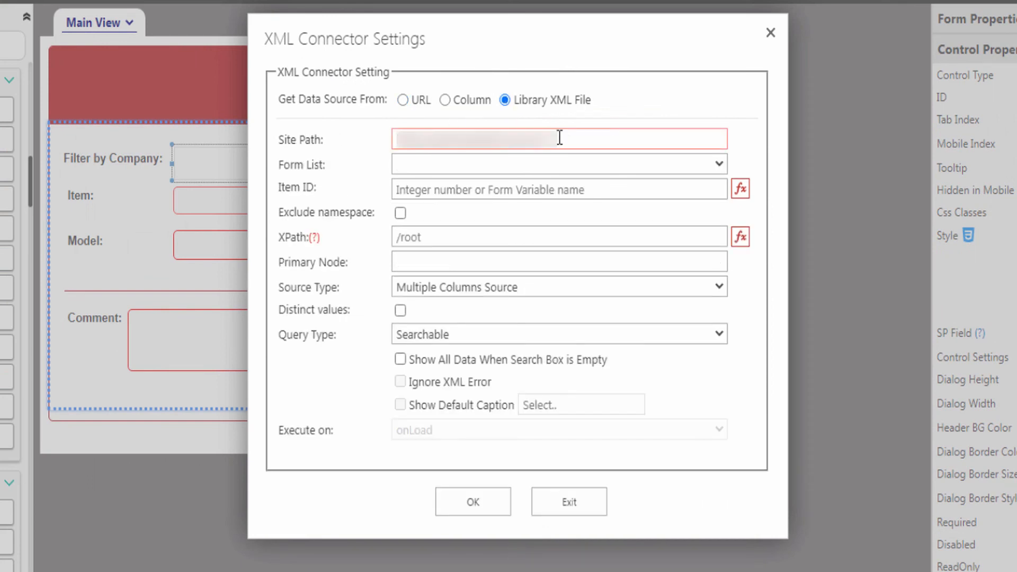
{"action": "left_click", "coordinate": [365, 161]}
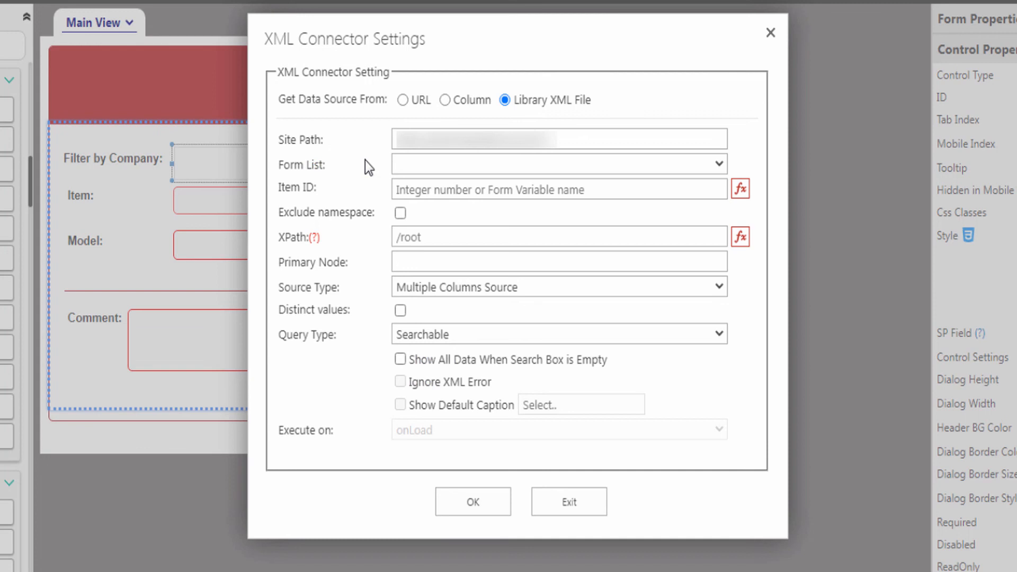
{"action": "left_click", "coordinate": [429, 166]}
{"action": "left_click", "coordinate": [416, 250]}
{"action": "left_click", "coordinate": [403, 190]}
{"action": "type", "text": "4"}
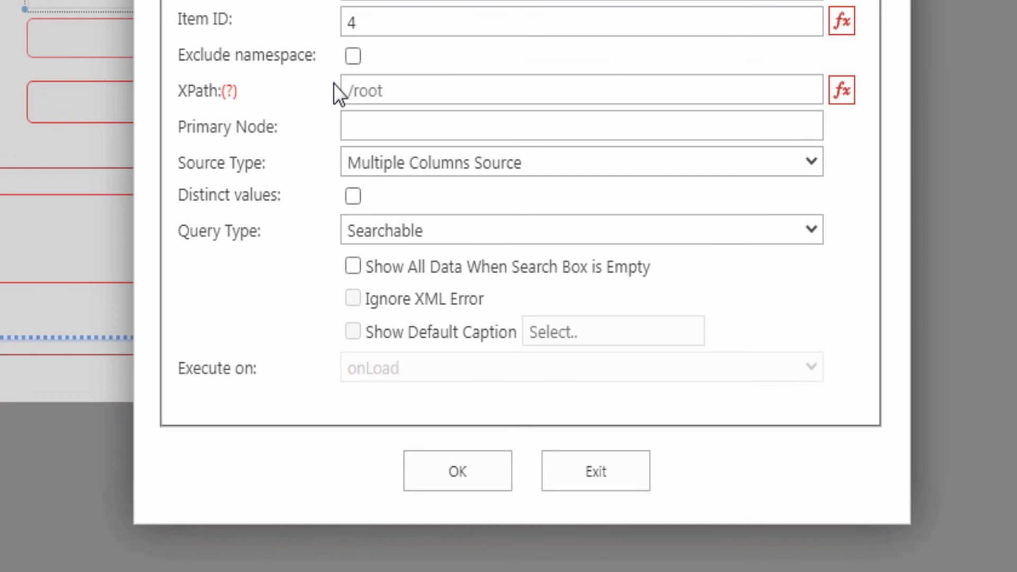
Set the company connector's XPath to /subsetSettings/subsetSetting and its primary node to parent
{"action": "left_click", "coordinate": [357, 91]}
{"action": "type", "text": "/subsetSettings/subsetSetting"}
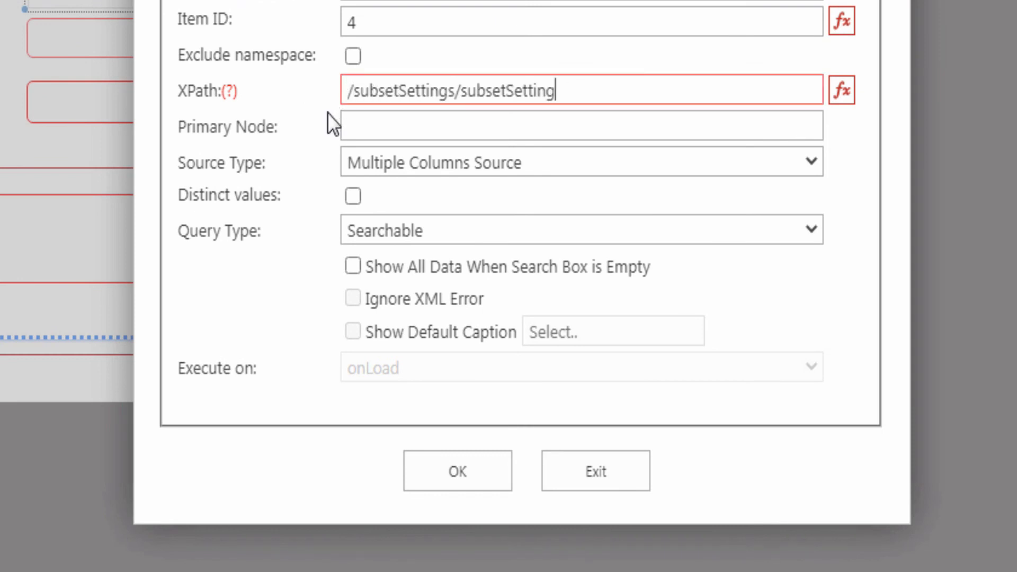
{"action": "key", "text": "Tab"}
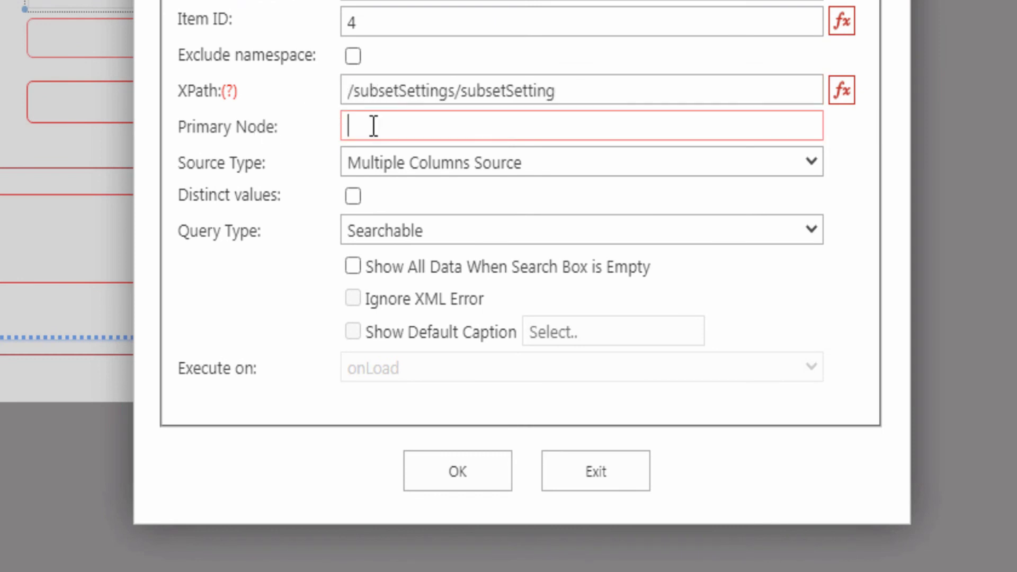
{"action": "type", "text": "parent"}
{"action": "left_click", "coordinate": [297, 162]}
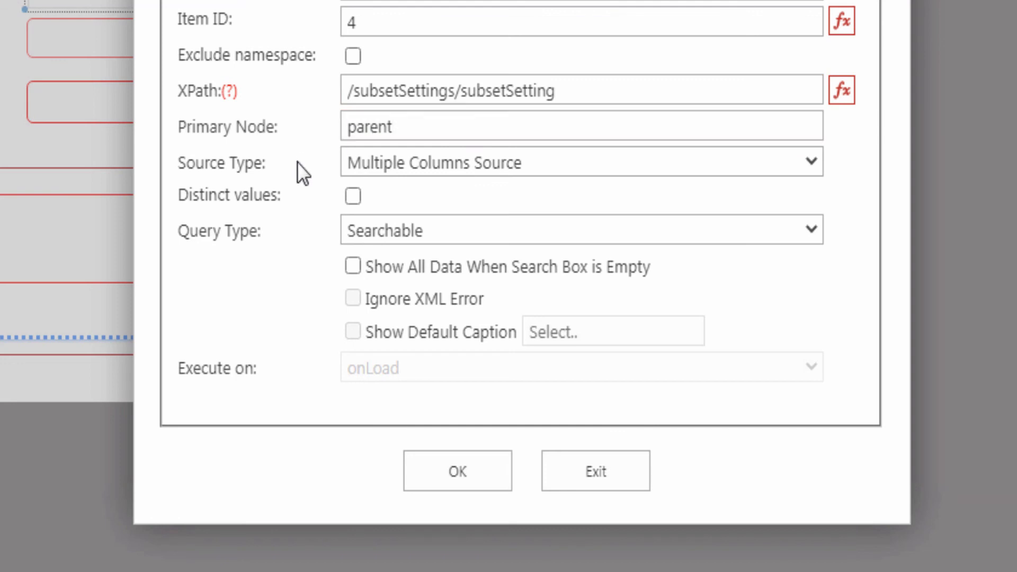
Set the source type to Single Column Source with distinct values, reading the attribute value
{"action": "left_click", "coordinate": [393, 163]}
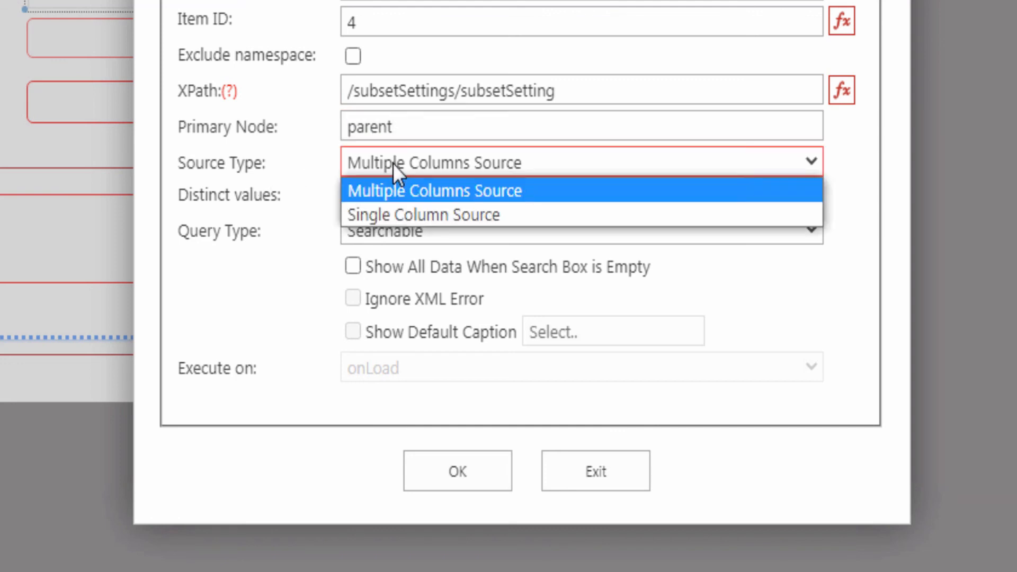
{"action": "left_click", "coordinate": [385, 212]}
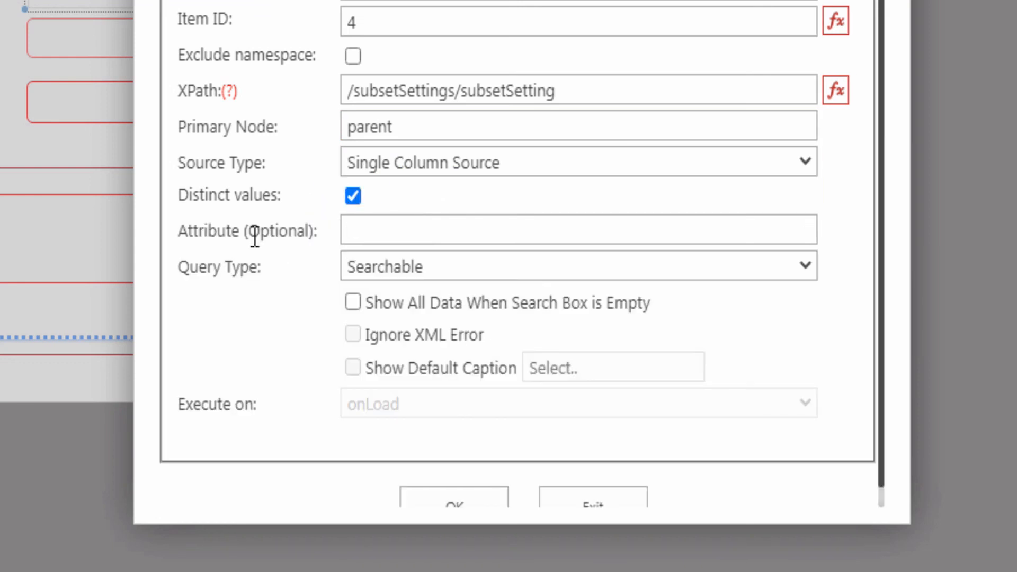
{"action": "left_click", "coordinate": [344, 234]}
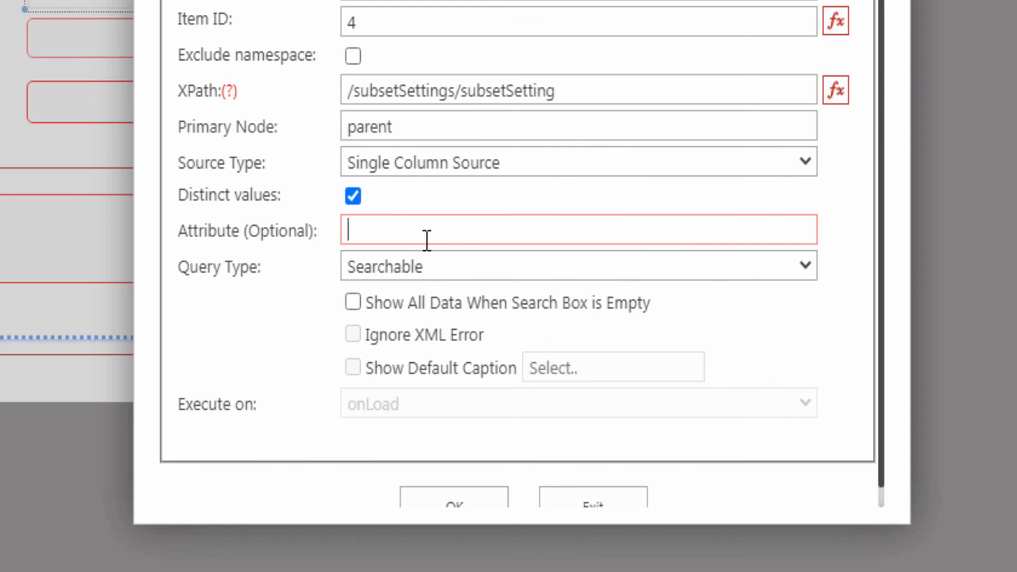
{"action": "type", "text": "value"}
Set the query type to DropDownList with the default caption "Select Company.."
{"action": "left_click", "coordinate": [367, 267]}
{"action": "left_click", "coordinate": [383, 343]}
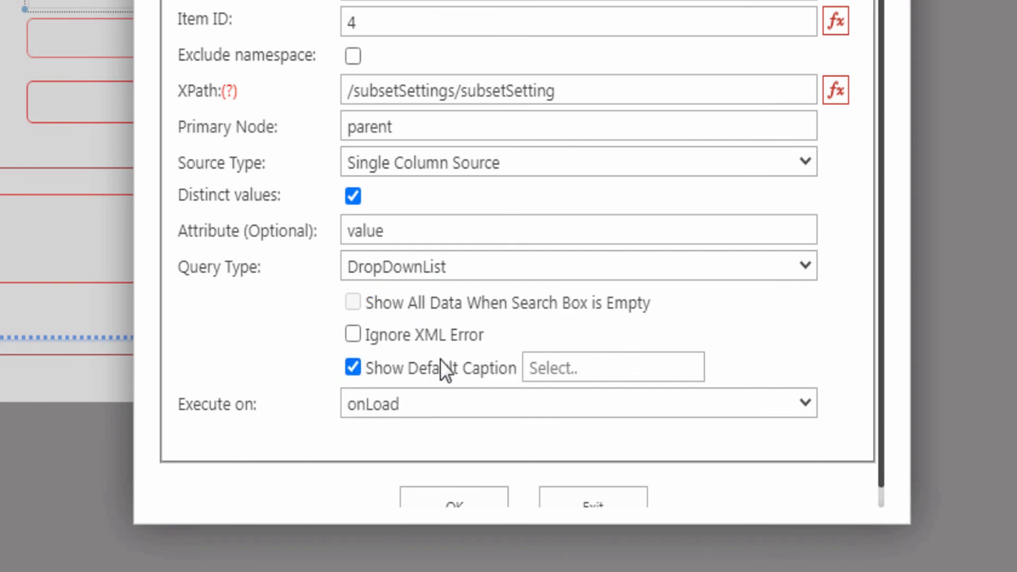
{"action": "left_click", "coordinate": [634, 366]}
{"action": "type", "text": "Select Company.."}
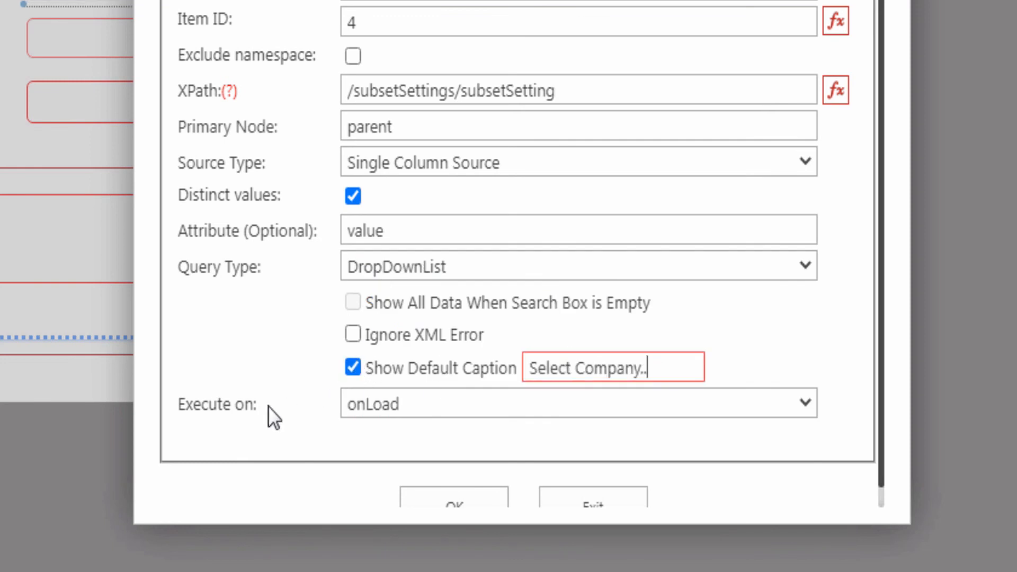
Set the company connector to execute on onLoad and save its control settings
{"action": "left_click", "coordinate": [260, 412]}
{"action": "left_click", "coordinate": [399, 406]}
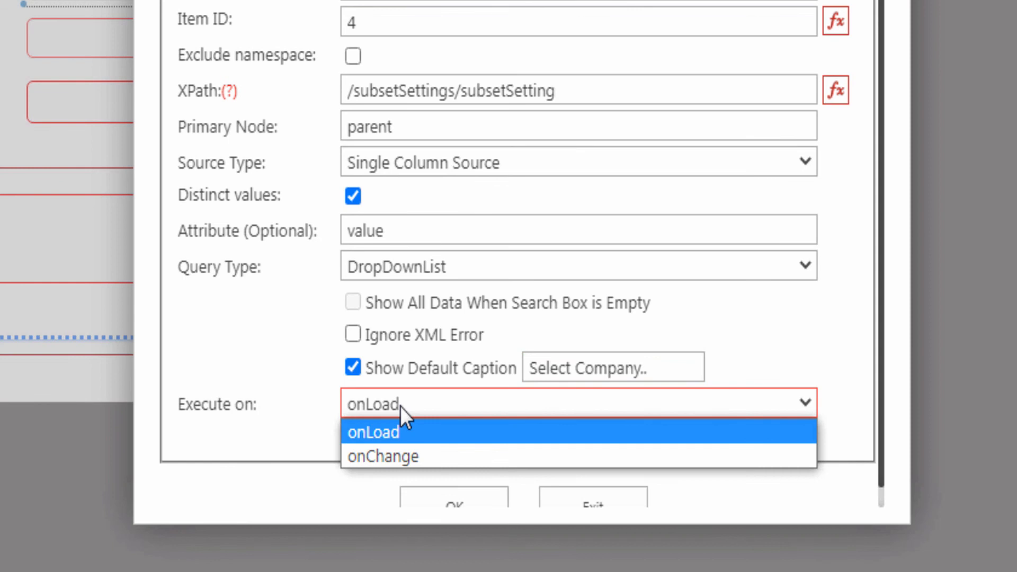
{"action": "left_click", "coordinate": [402, 433]}
{"action": "scroll", "coordinate": [402, 434], "scroll_direction": "down", "scroll_amount": 1}
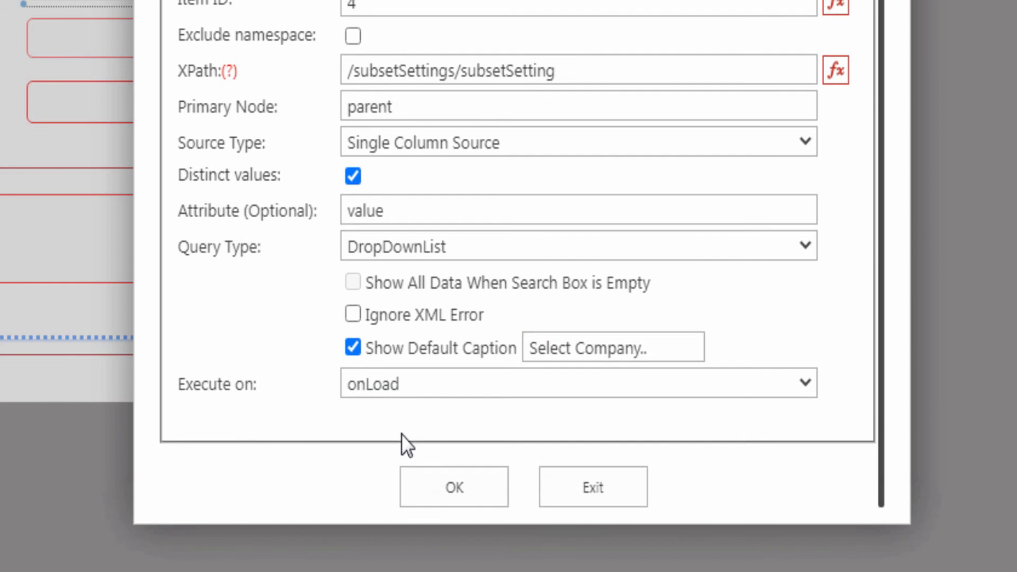
{"action": "left_click", "coordinate": [446, 485]}
{"action": "left_click", "coordinate": [841, 406]}
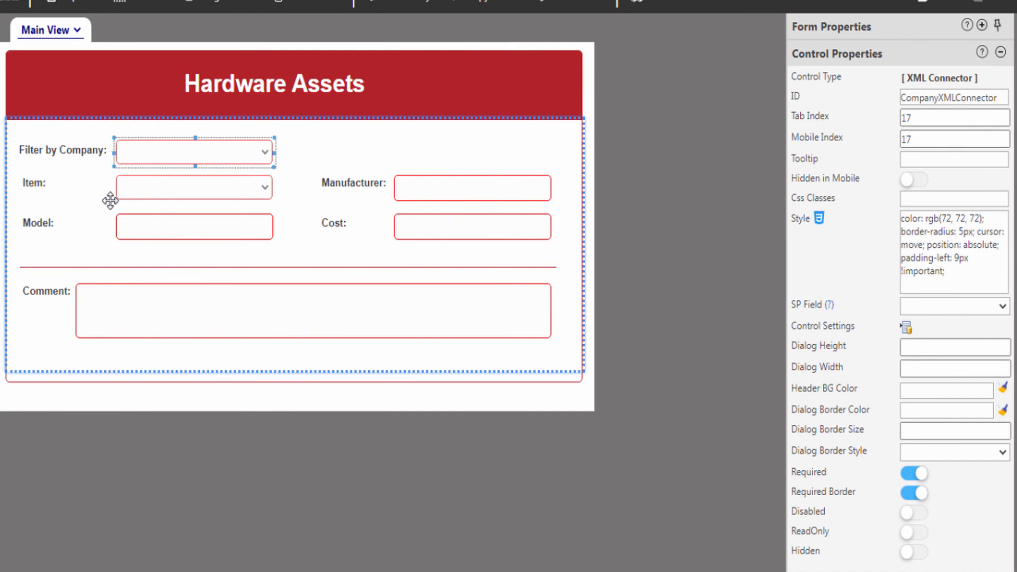
{"action": "left_click", "coordinate": [191, 187]}
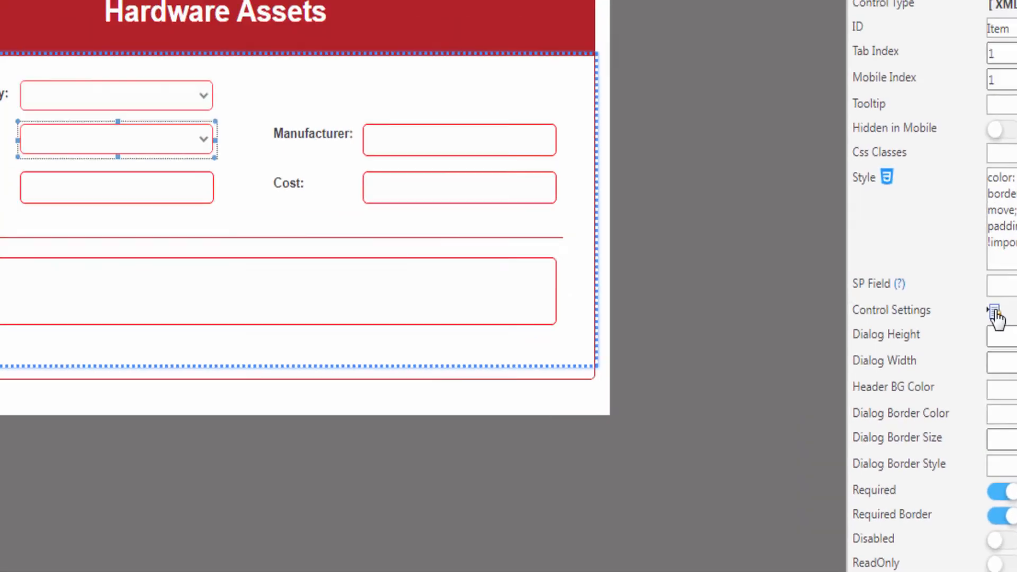
{"action": "left_click", "coordinate": [859, 224]}
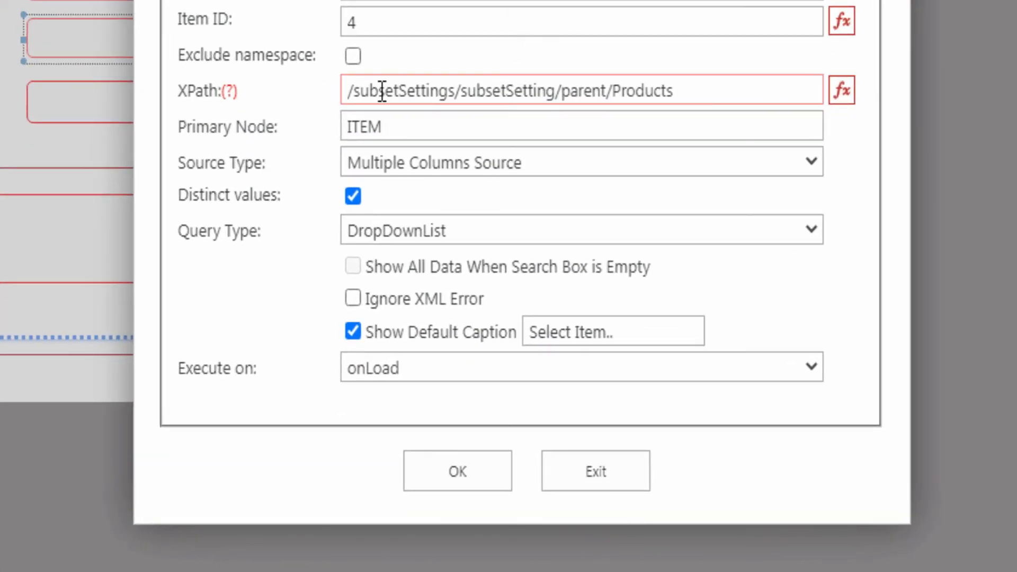
{"action": "left_click", "coordinate": [610, 91]}
{"action": "type", "text": "[@value='']"}
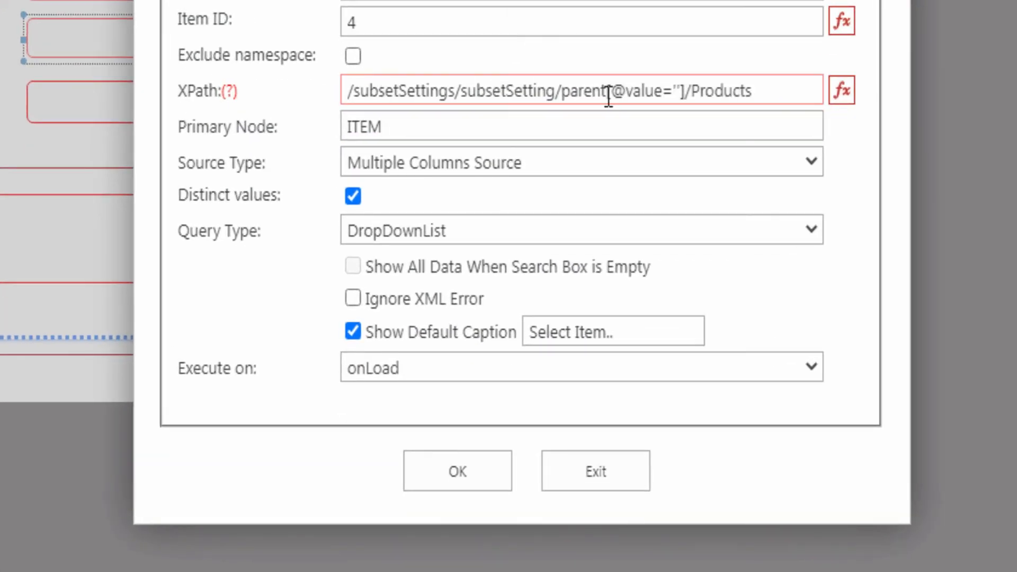
{"action": "left_click", "coordinate": [680, 90]}
{"action": "left_click", "coordinate": [841, 94]}
{"action": "scroll", "coordinate": [768, 350], "scroll_direction": "down", "scroll_amount": 2}
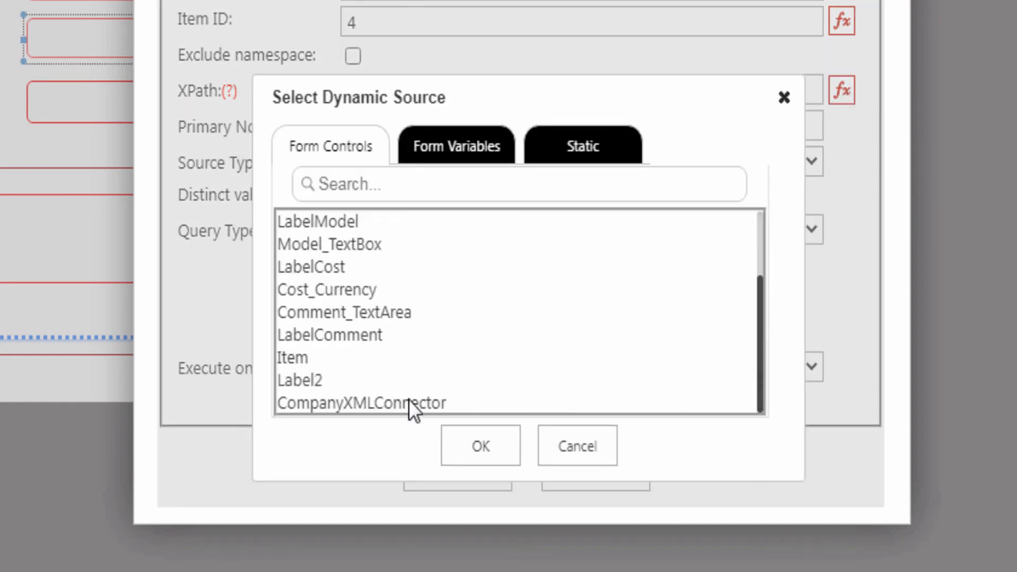
{"action": "left_click", "coordinate": [329, 405]}
{"action": "left_click", "coordinate": [470, 457]}
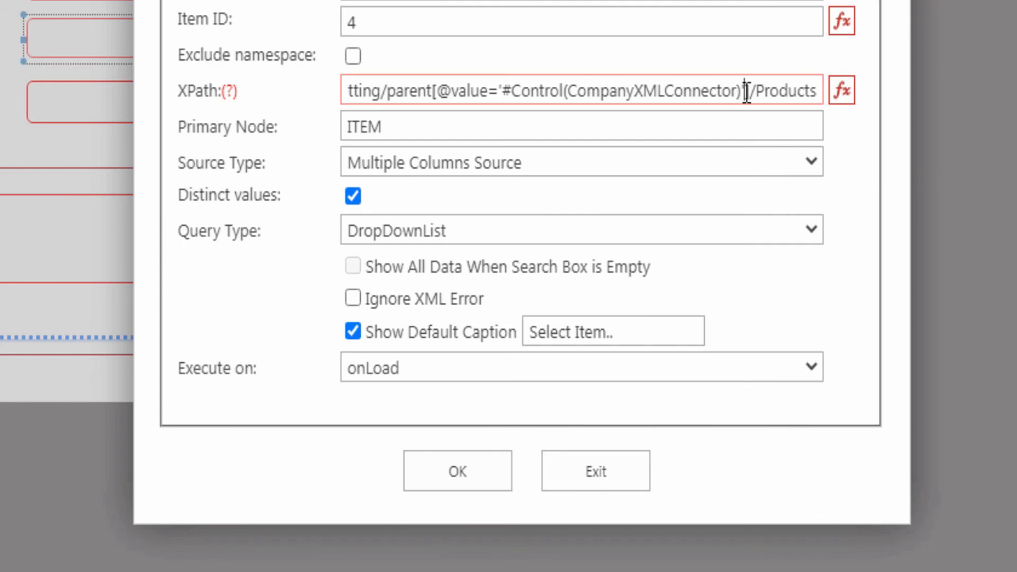
Make the Item connector execute on onChange with CompanyXMLConnector as the action control, and save its settings
{"action": "left_click", "coordinate": [256, 377]}
{"action": "left_click", "coordinate": [365, 370]}
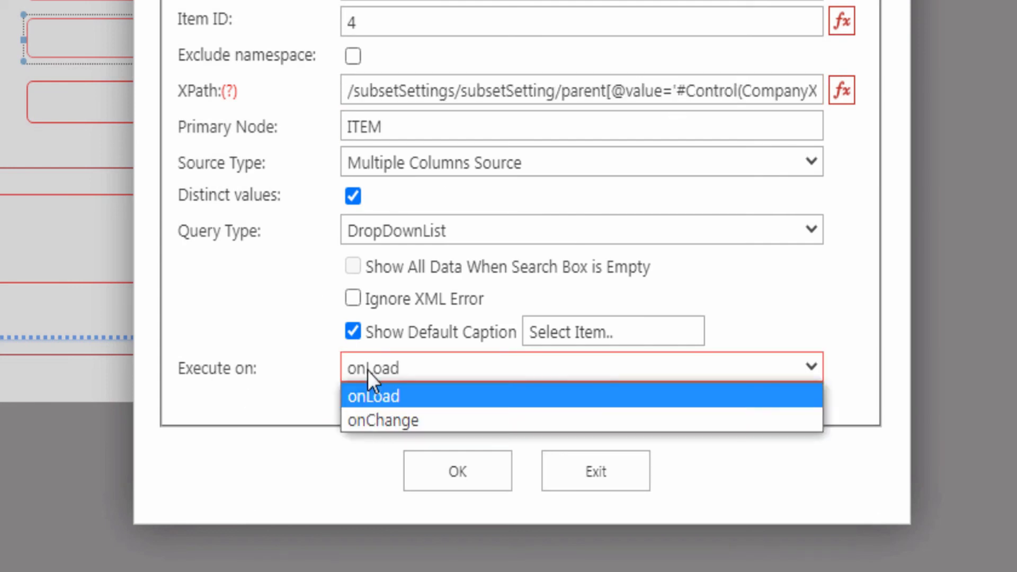
{"action": "left_click", "coordinate": [363, 420]}
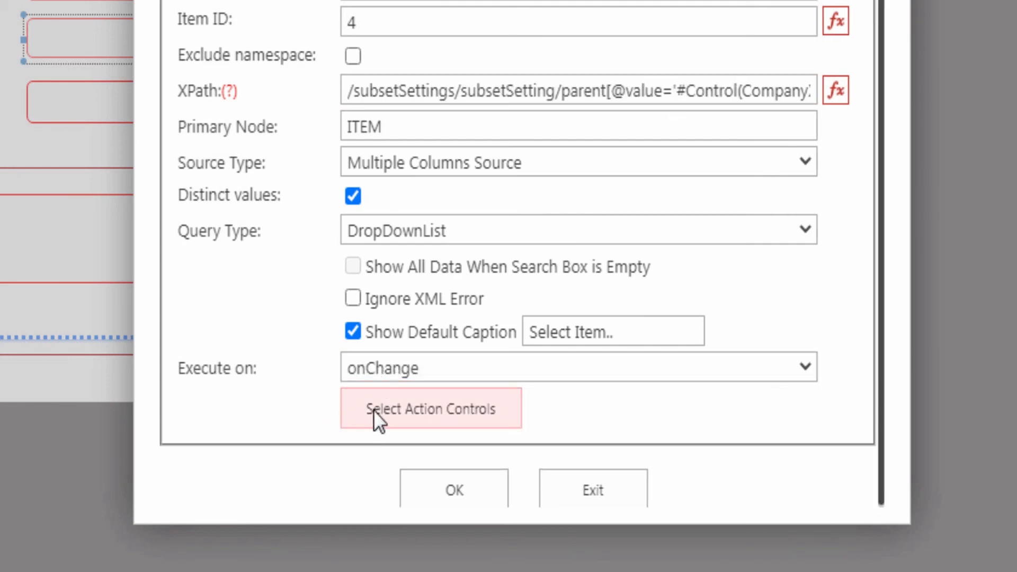
{"action": "left_click", "coordinate": [411, 404]}
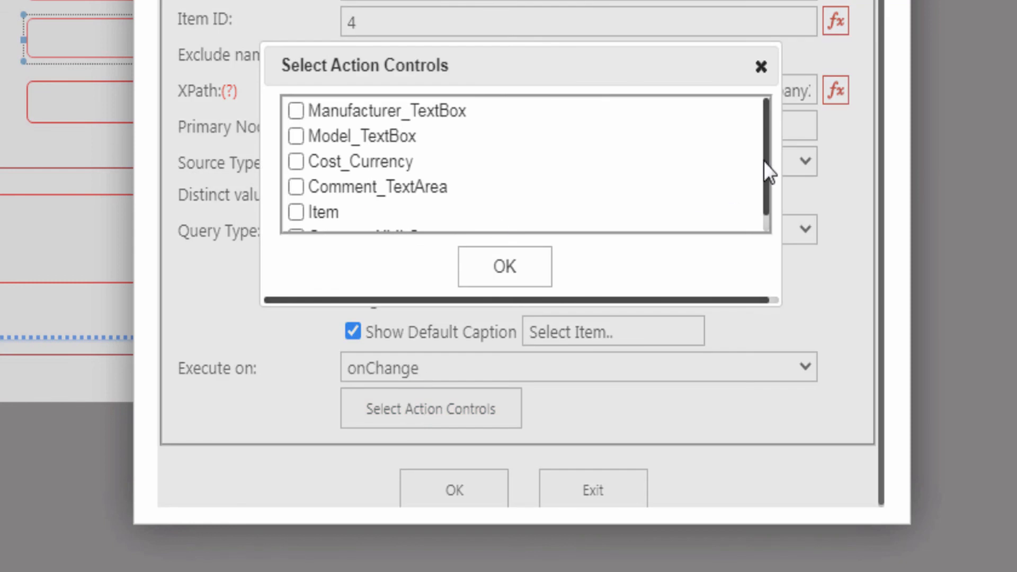
{"action": "left_click_drag", "start_coordinate": [764, 162], "coordinate": [768, 209]}
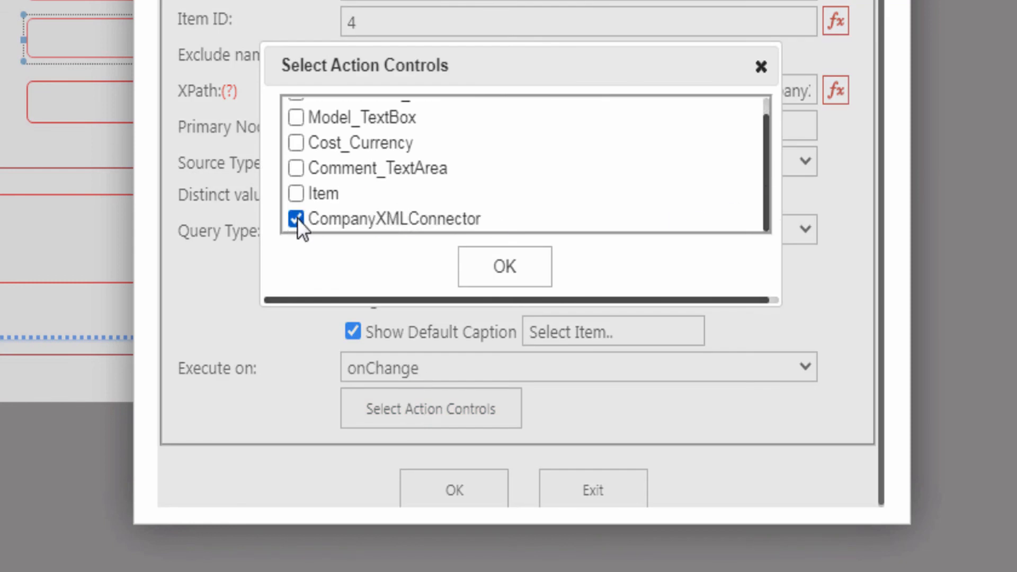
{"action": "left_click", "coordinate": [516, 269]}
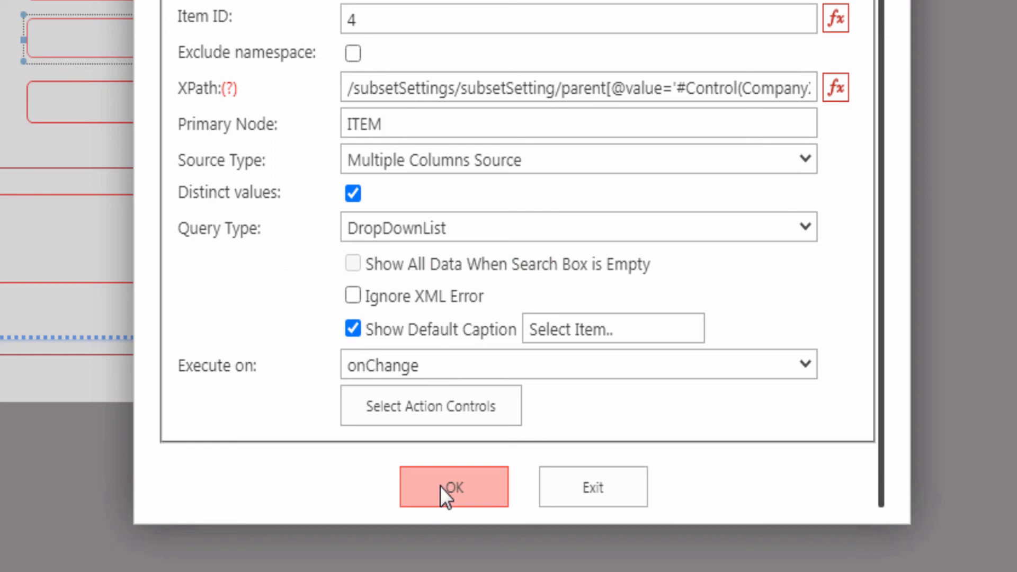
{"action": "left_click", "coordinate": [441, 485]}
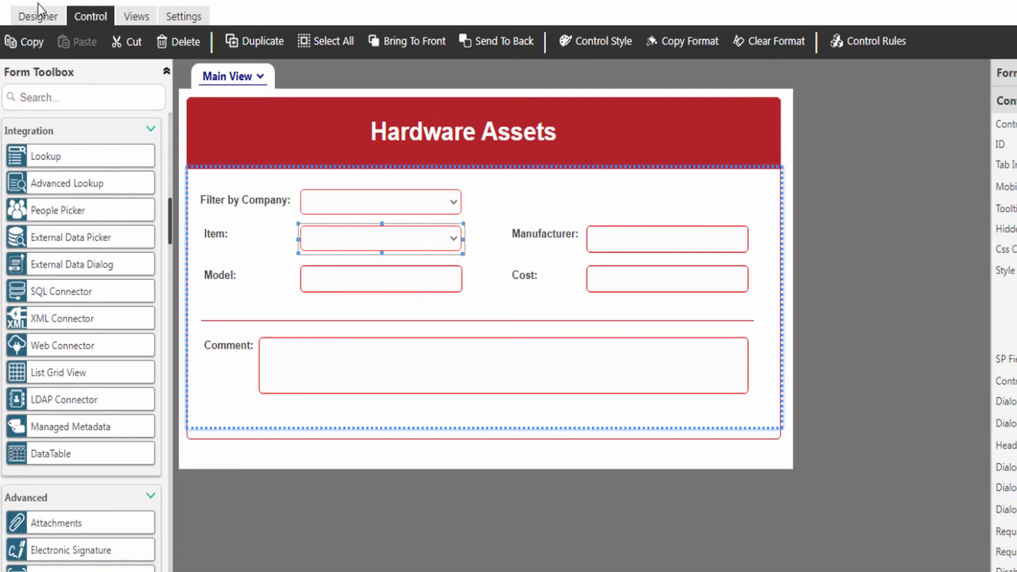
Preview the form, filter by the company Dell and check the choices offered for Item
{"action": "left_click", "coordinate": [31, 17]}
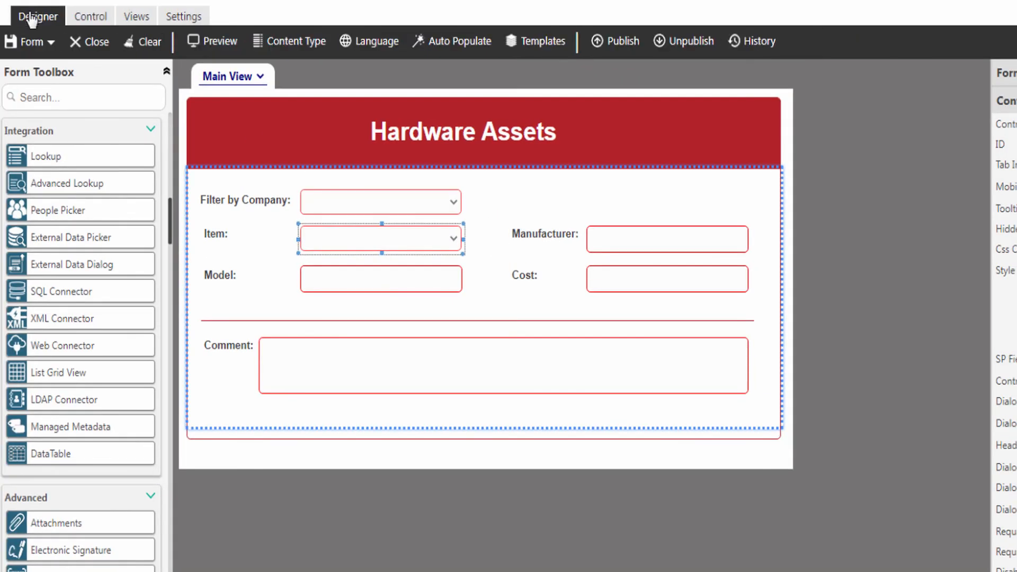
{"action": "left_click", "coordinate": [211, 40]}
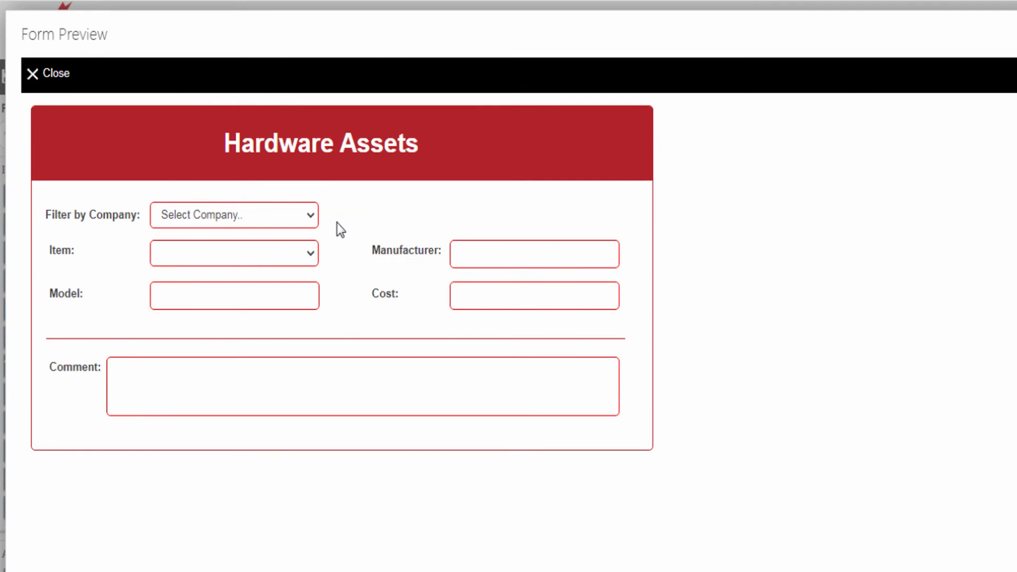
{"action": "left_click", "coordinate": [310, 216]}
{"action": "left_click", "coordinate": [197, 266]}
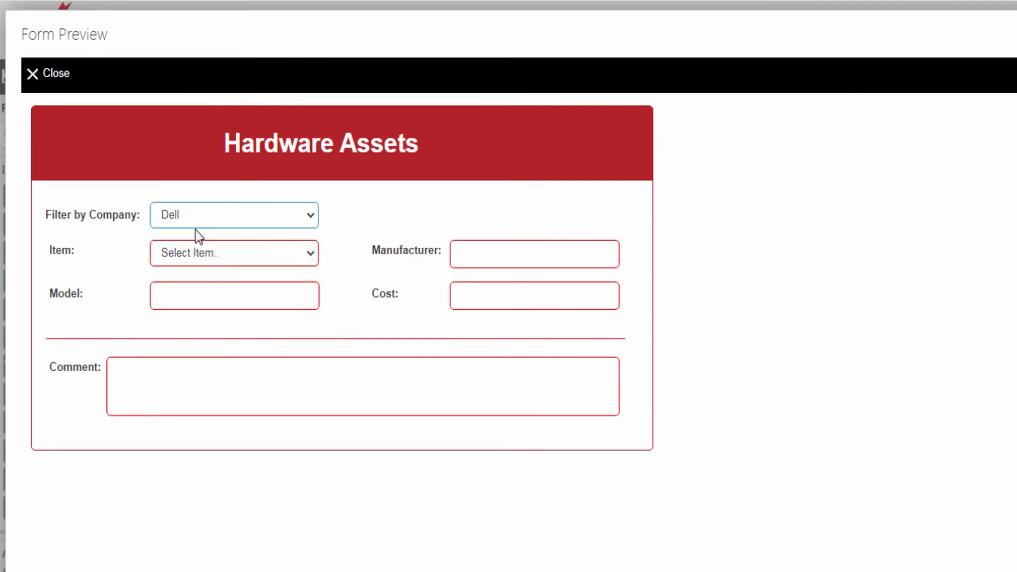
{"action": "left_click", "coordinate": [177, 265]}
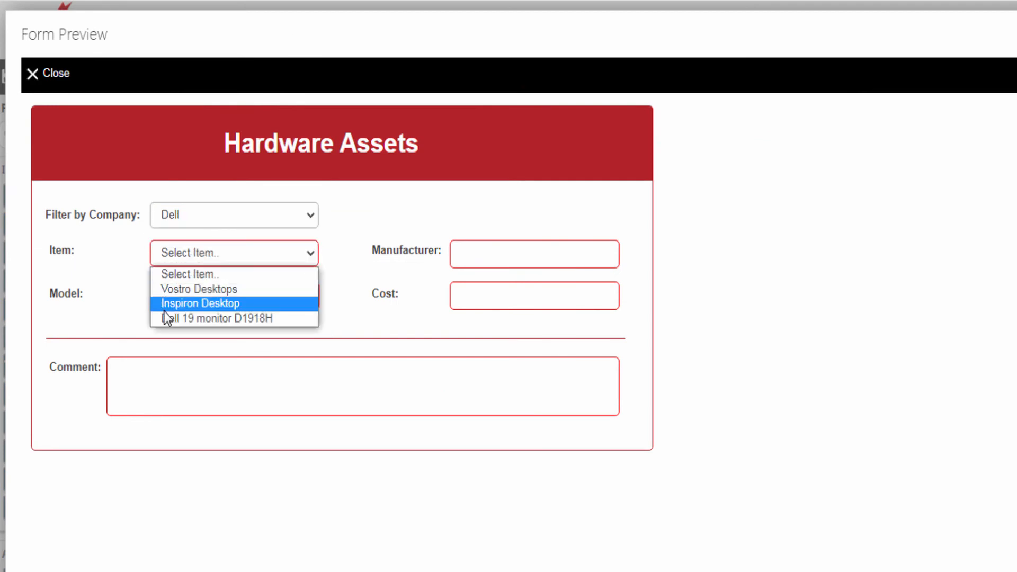
Change the preview's company filter to ASUS and choose the item Asus Motherboard PC to test the auto-filled fields
{"action": "left_click", "coordinate": [187, 216]}
{"action": "left_click", "coordinate": [171, 249]}
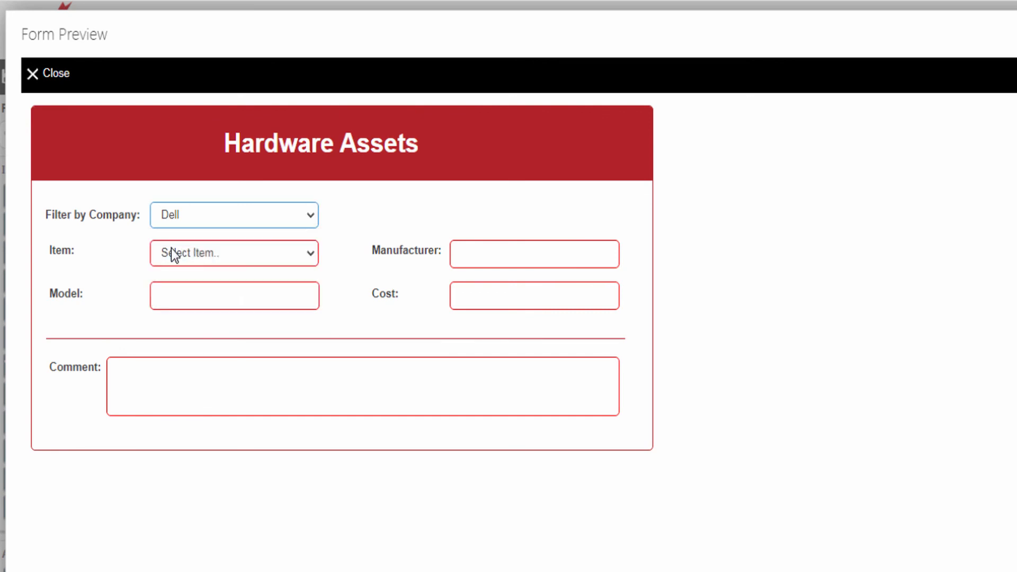
{"action": "left_click", "coordinate": [165, 256]}
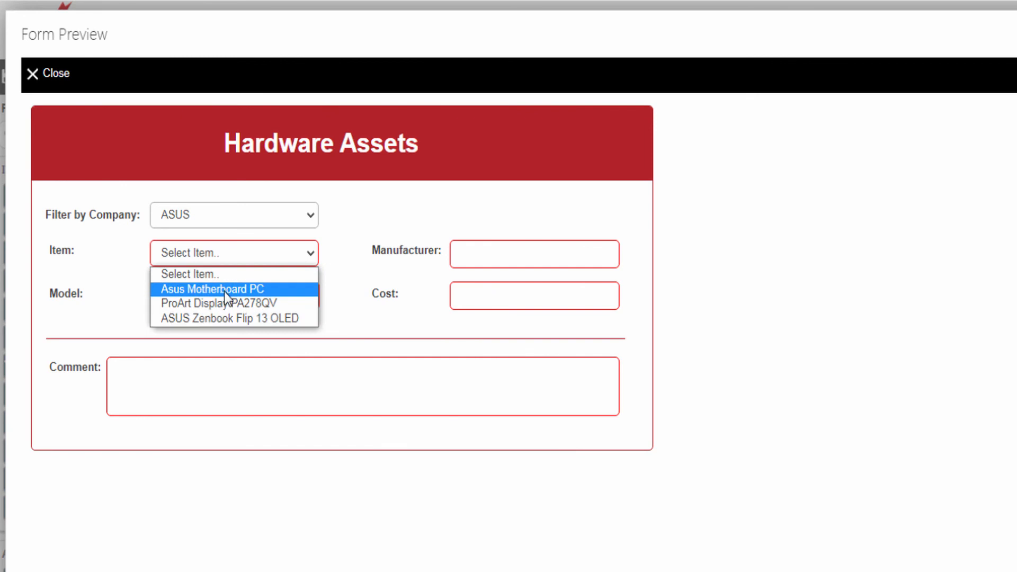
{"action": "left_click", "coordinate": [209, 291]}
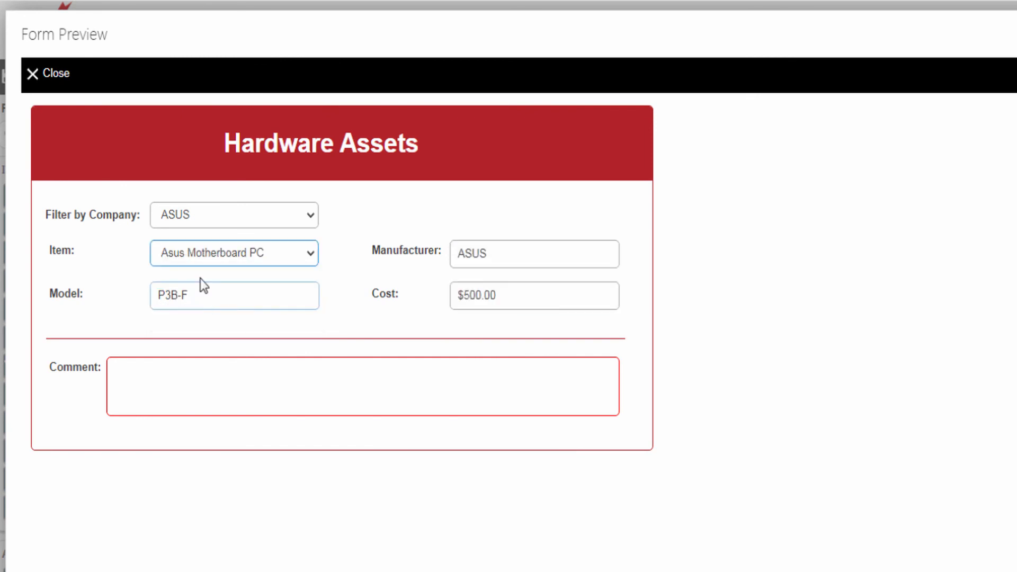
{"action": "left_click", "coordinate": [335, 256]}
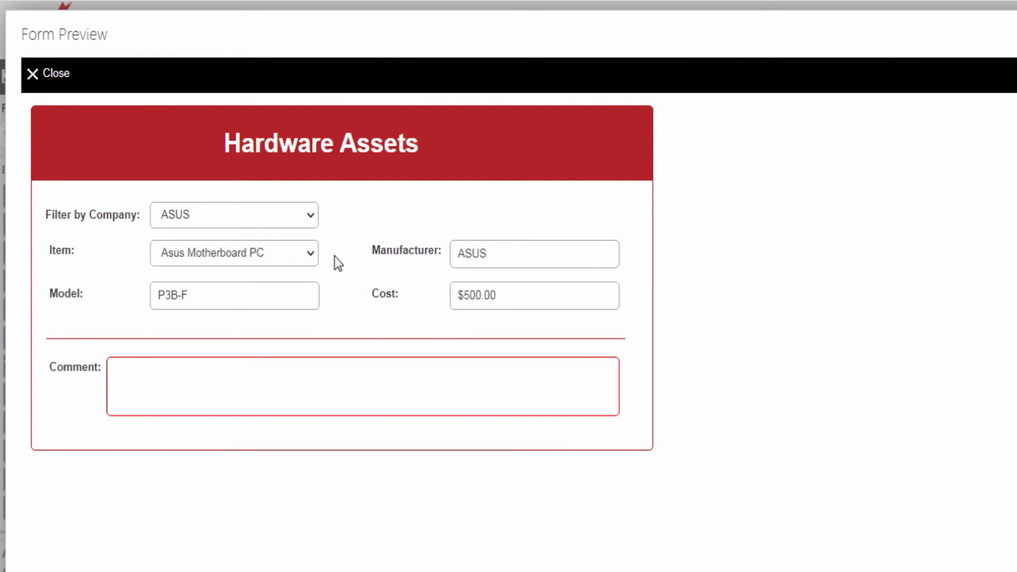